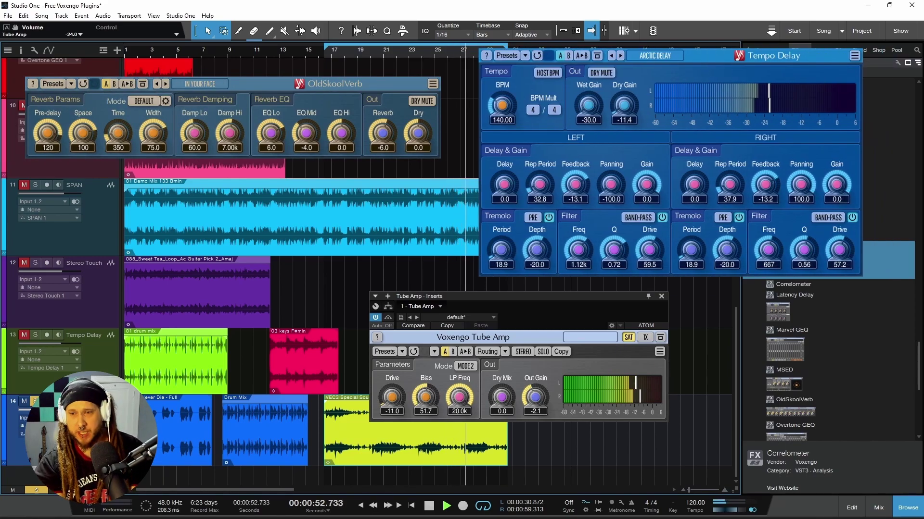
- Highlight the User Guide (PDF) entry on Voxengo's Tempo Delay product page, and clear the highlight
{"action": "left_click_drag", "start_coordinate": [154, 173], "coordinate": [165, 176]}
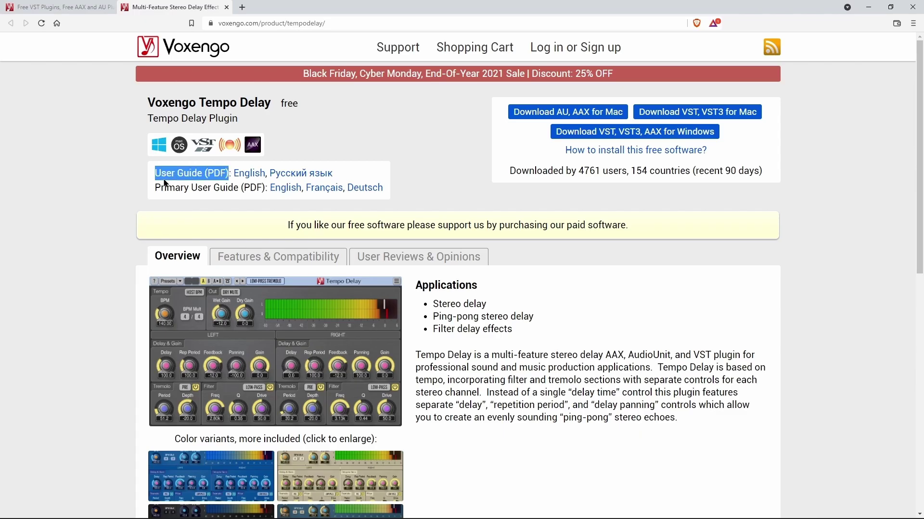
{"action": "left_click", "coordinate": [197, 177]}
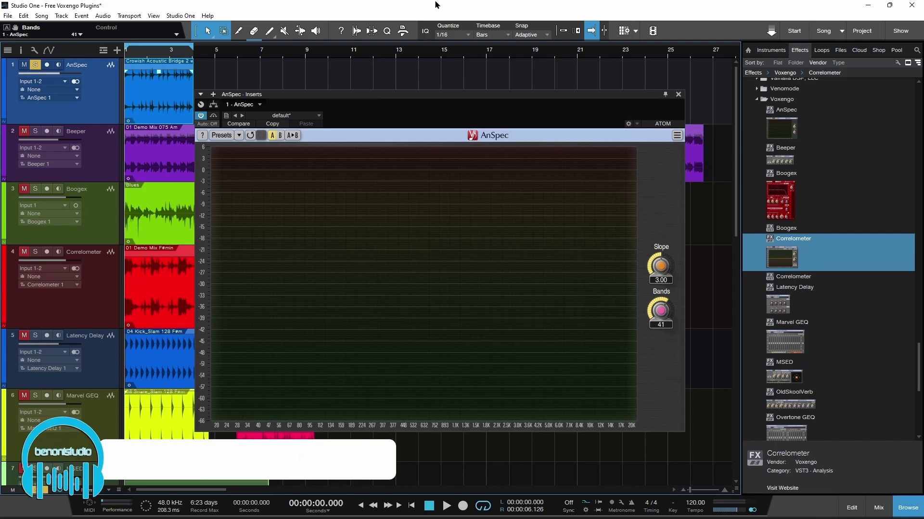
- Start playback of the AnSpec track, try the analyzer's Slope control and reset it to 3.00
{"action": "key", "text": "space"}
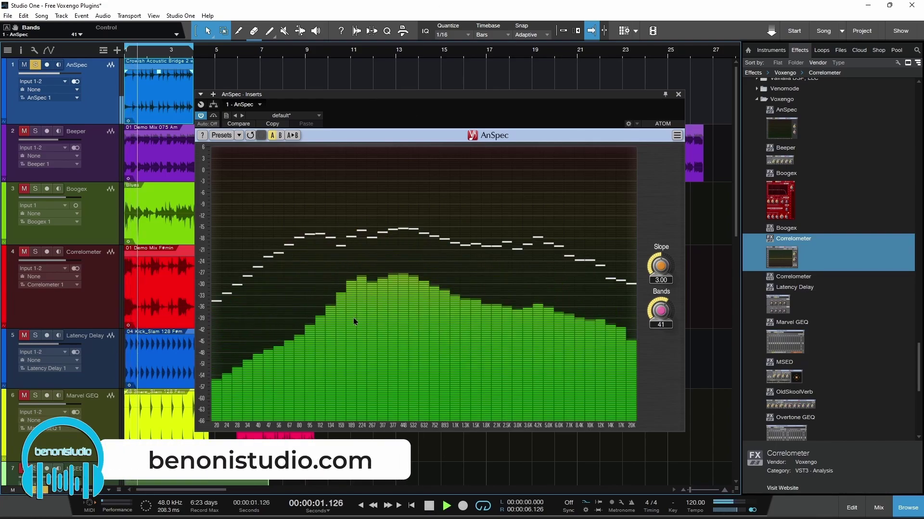
{"action": "mouse_move", "coordinate": [661, 268]}
{"action": "left_click_drag", "start_coordinate": [661, 267], "coordinate": [661, 275]}
{"action": "double_click", "coordinate": [661, 275]}
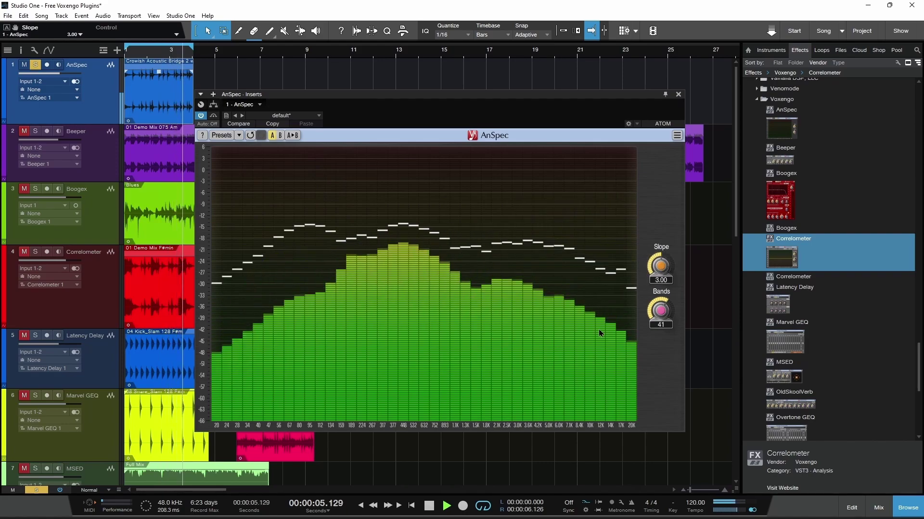
- Try several band counts in AnSpec during playback, settle on 23 Bands, and stop playback
{"action": "scroll", "coordinate": [661, 309], "scroll_direction": "down", "scroll_amount": 20}
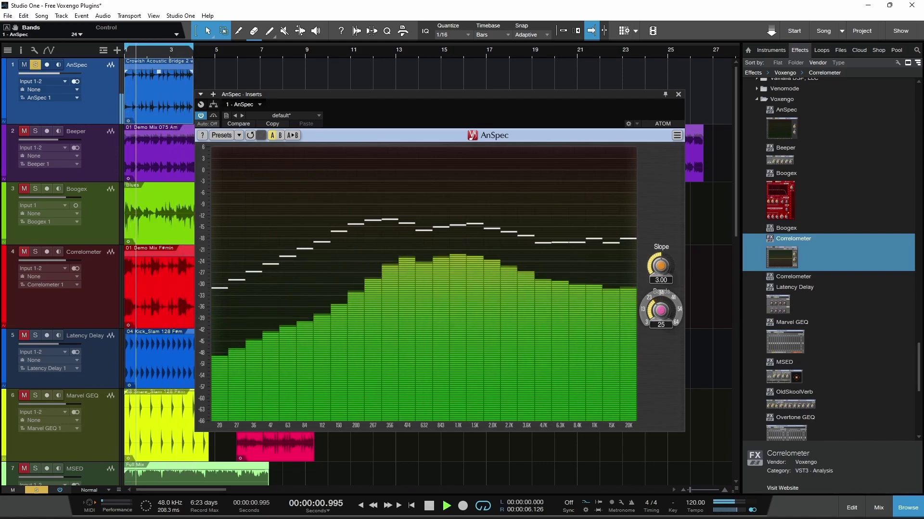
{"action": "scroll", "coordinate": [661, 310], "scroll_direction": "up", "scroll_amount": 20}
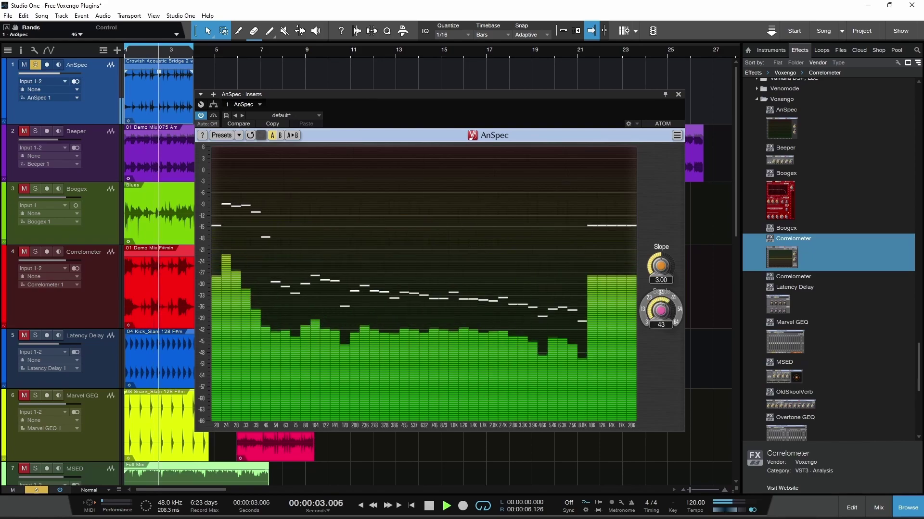
{"action": "scroll", "coordinate": [660, 311], "scroll_direction": "down", "scroll_amount": 20}
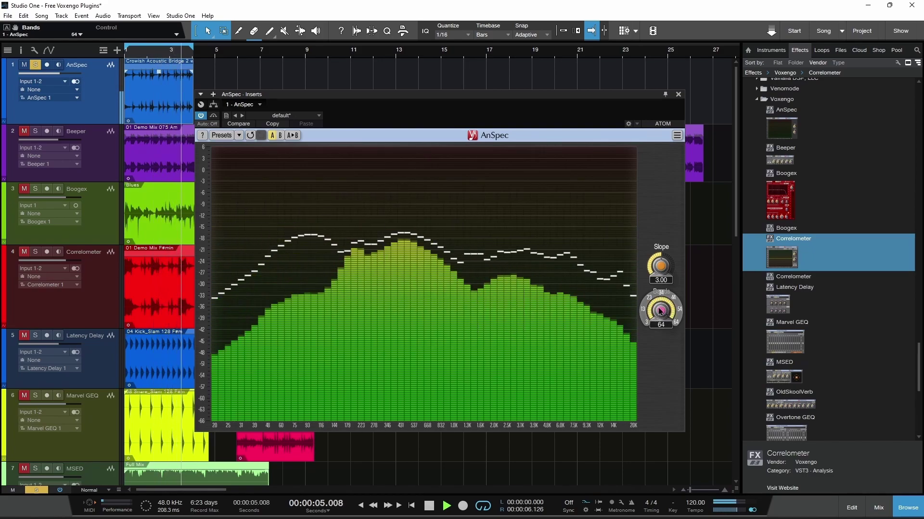
{"action": "scroll", "coordinate": [660, 311], "scroll_direction": "down", "scroll_amount": 1}
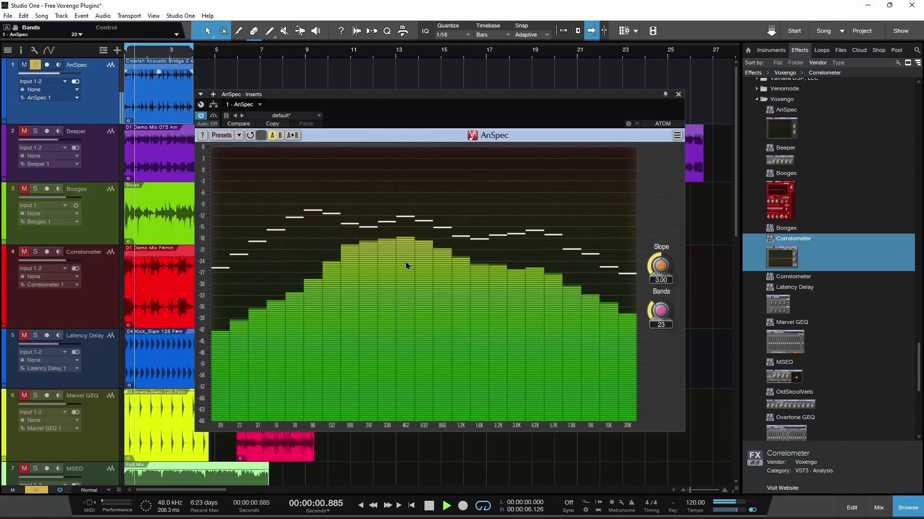
{"action": "key", "text": "space"}
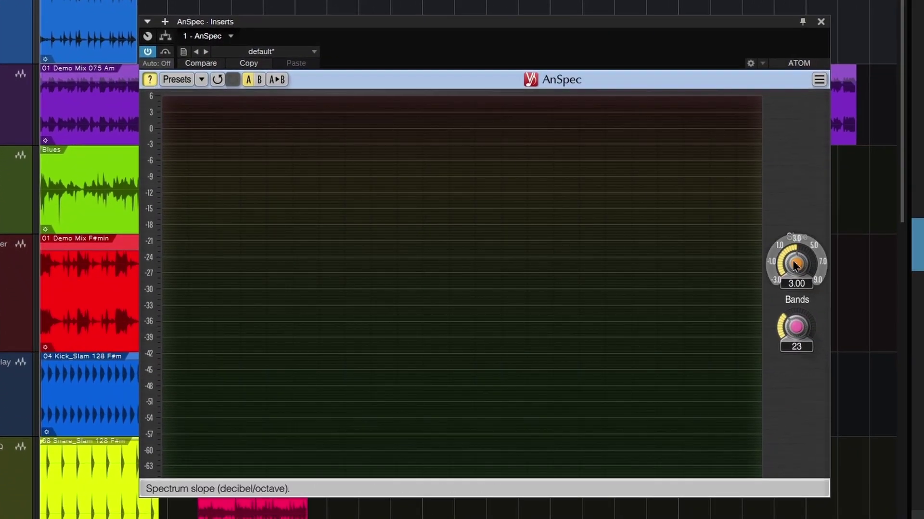
- Turn off AnSpec's context hints, review the presets in its Preset Manager, and close the manager
{"action": "left_click", "coordinate": [150, 80]}
{"action": "left_click", "coordinate": [177, 79]}
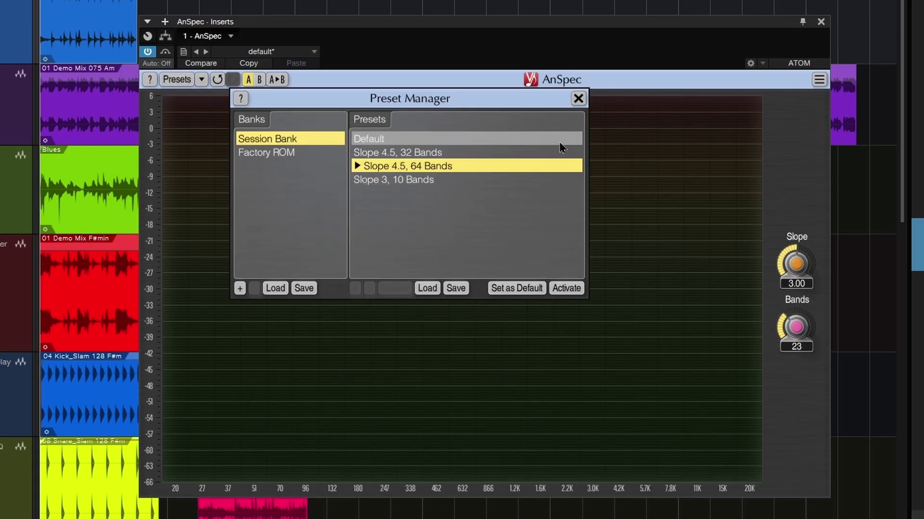
{"action": "left_click", "coordinate": [578, 98]}
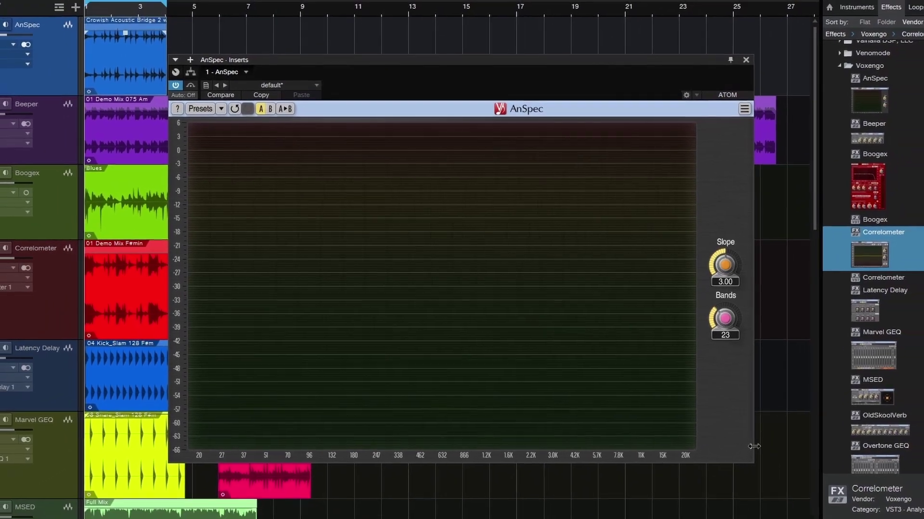
- Resize the AnSpec window to a moderately wider format while playing the track, and stop playback
{"action": "left_click_drag", "start_coordinate": [830, 482], "coordinate": [921, 292]}
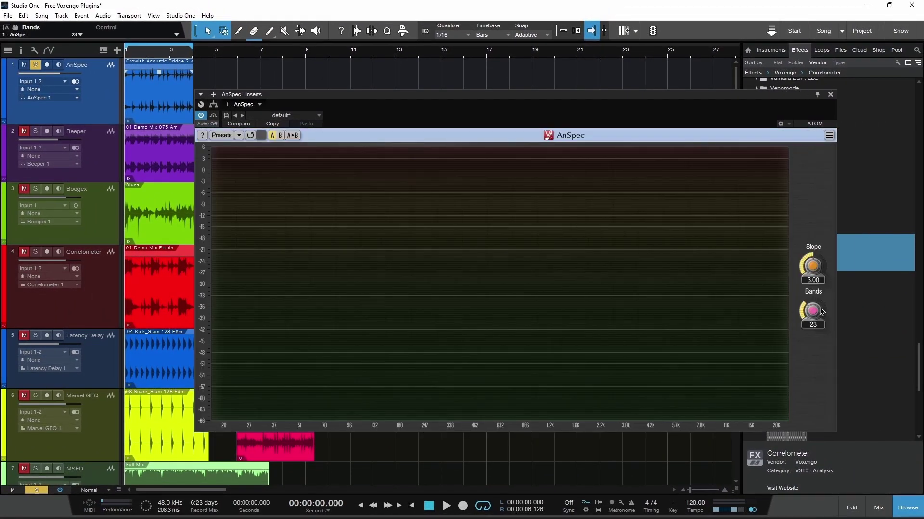
{"action": "key", "text": "space"}
{"action": "left_click_drag", "start_coordinate": [836, 432], "coordinate": [747, 434]}
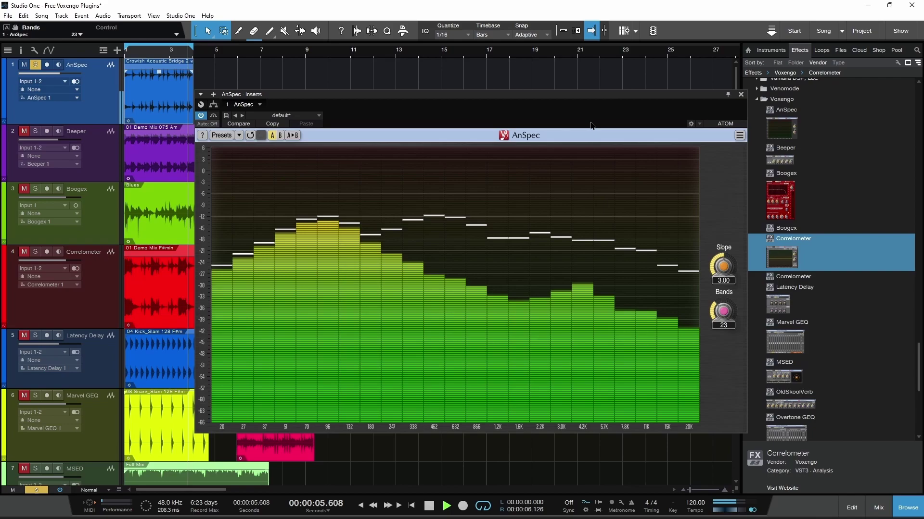
{"action": "key", "text": "space"}
- Try the BLUE and WHITE color schemes in AnSpec's settings, and leave UI colors set to BLUE
{"action": "left_click", "coordinate": [740, 136]}
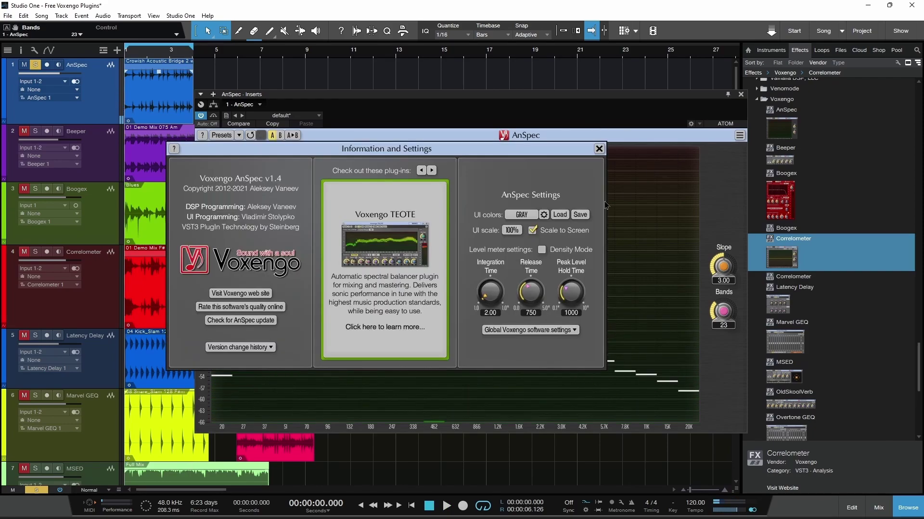
{"action": "left_click", "coordinate": [522, 215]}
{"action": "left_click", "coordinate": [519, 246]}
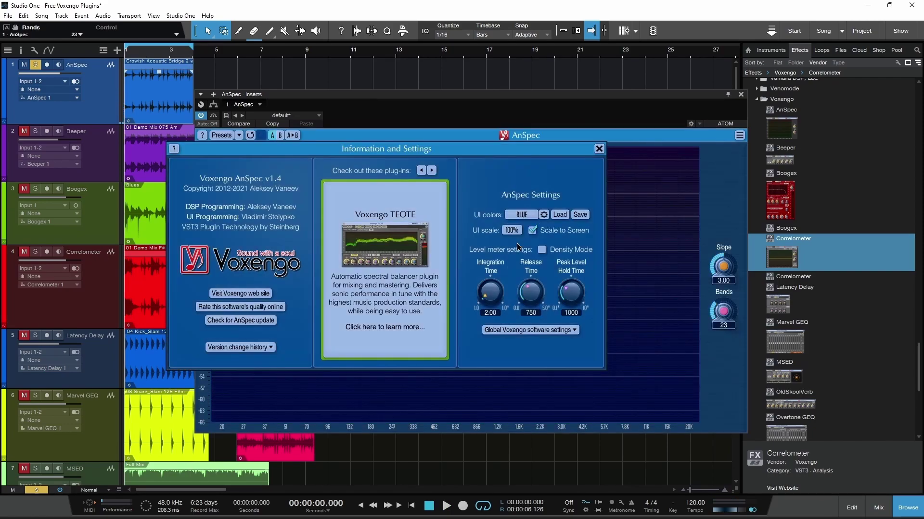
{"action": "left_click", "coordinate": [520, 217]}
{"action": "left_click", "coordinate": [512, 307]}
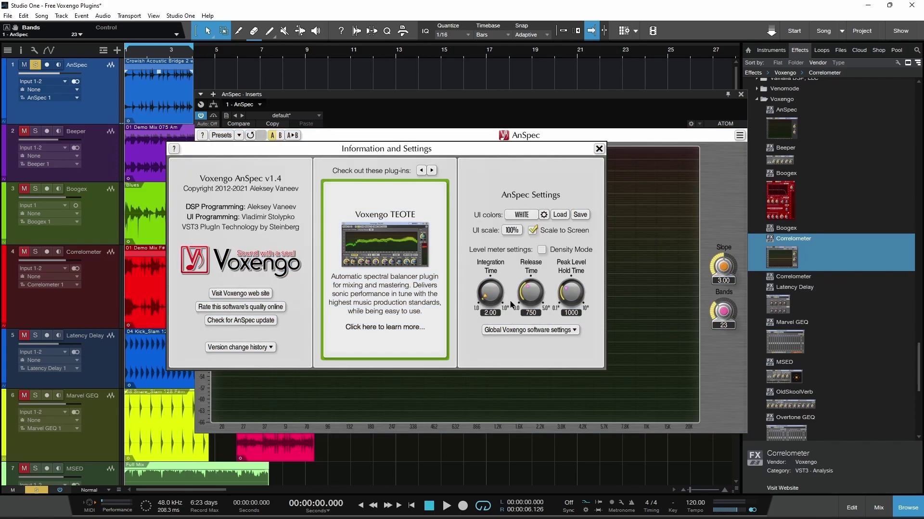
{"action": "left_click", "coordinate": [517, 223]}
{"action": "left_click", "coordinate": [512, 252]}
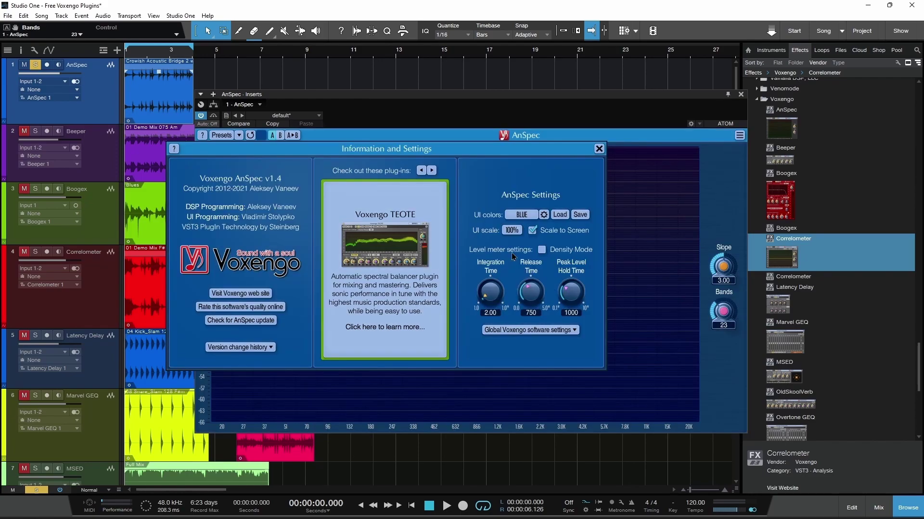
- Review the element list in AnSpec's UI Color Editor, and close the editor, the settings and the plugin window
{"action": "left_click", "coordinate": [544, 214]}
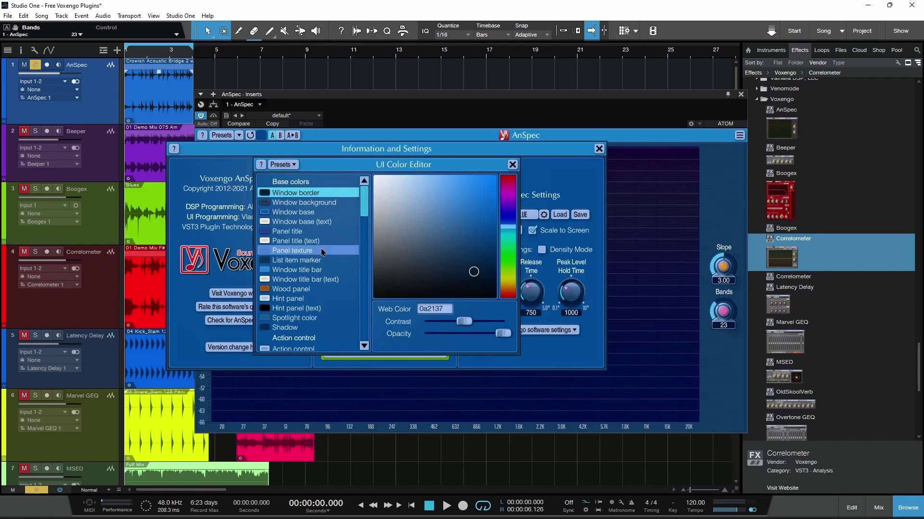
{"action": "scroll", "coordinate": [322, 253], "scroll_direction": "down", "scroll_amount": 5}
{"action": "scroll", "coordinate": [322, 252], "scroll_direction": "up", "scroll_amount": 6}
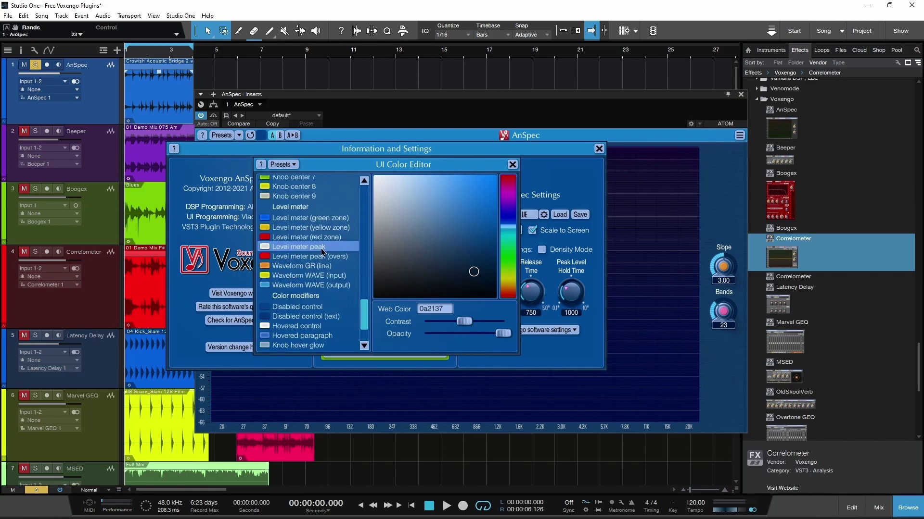
{"action": "left_click", "coordinate": [513, 165]}
{"action": "left_click", "coordinate": [599, 149]}
{"action": "left_click", "coordinate": [741, 95]}
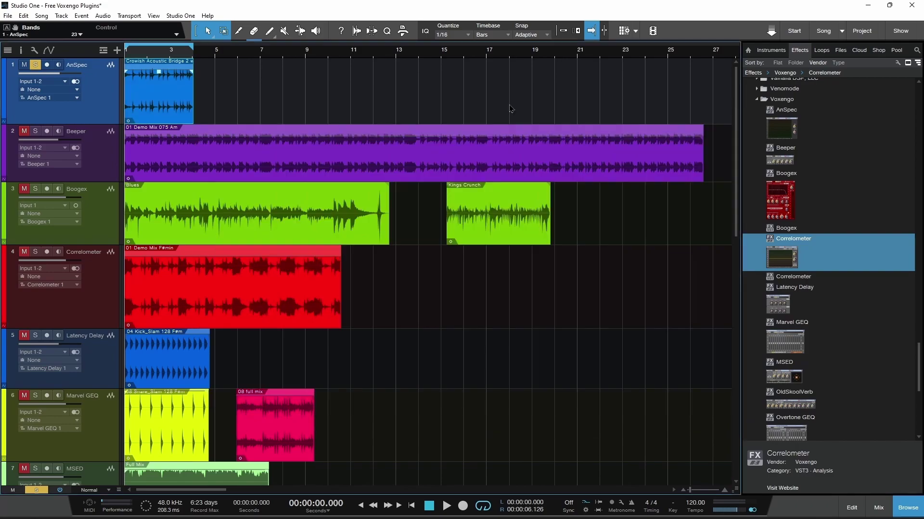
- Loop the Beeper track's clip, open the track's Beeper insert, and move its window slightly lower
{"action": "left_click", "coordinate": [138, 150]}
{"action": "key", "text": "p"}
{"action": "double_click", "coordinate": [15, 133]}
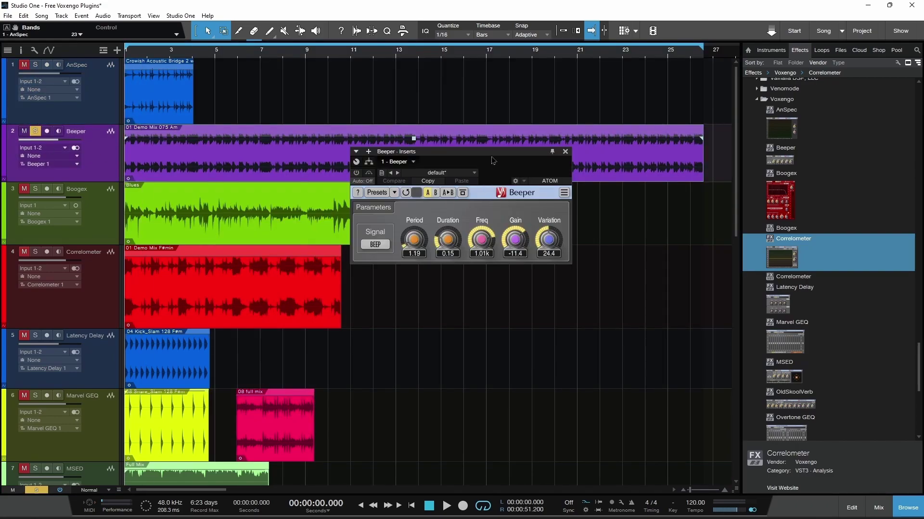
{"action": "left_click_drag", "start_coordinate": [493, 160], "coordinate": [510, 201]}
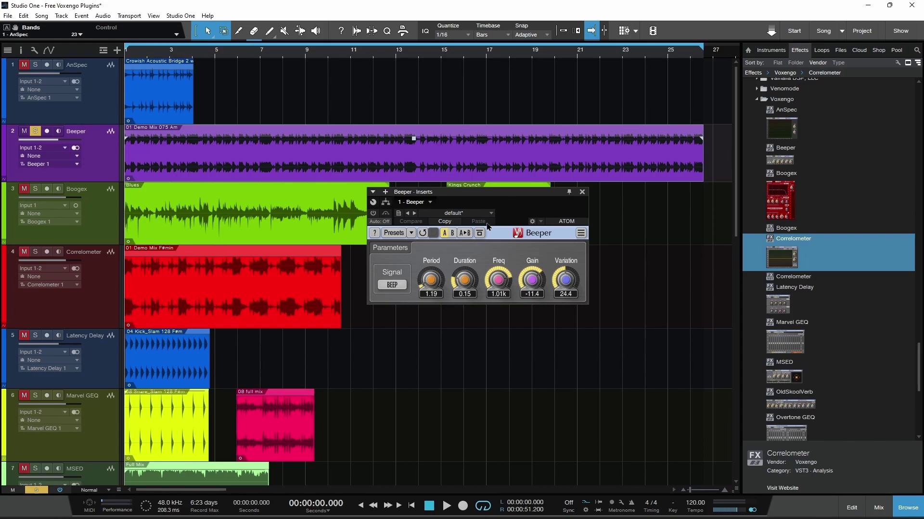
- View Beeper's signal types, keep BEEP, and try out the Period setting
{"action": "left_click", "coordinate": [392, 284]}
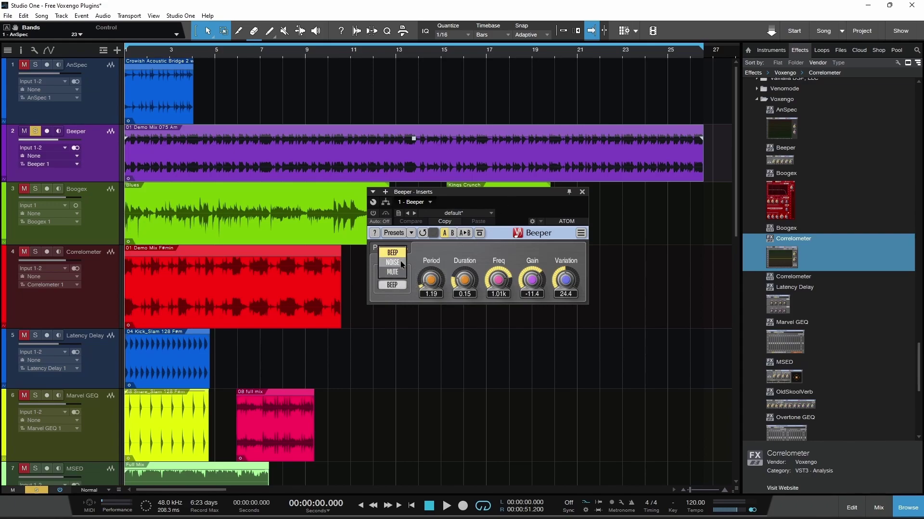
{"action": "left_click", "coordinate": [440, 254]}
{"action": "mouse_move", "coordinate": [435, 279]}
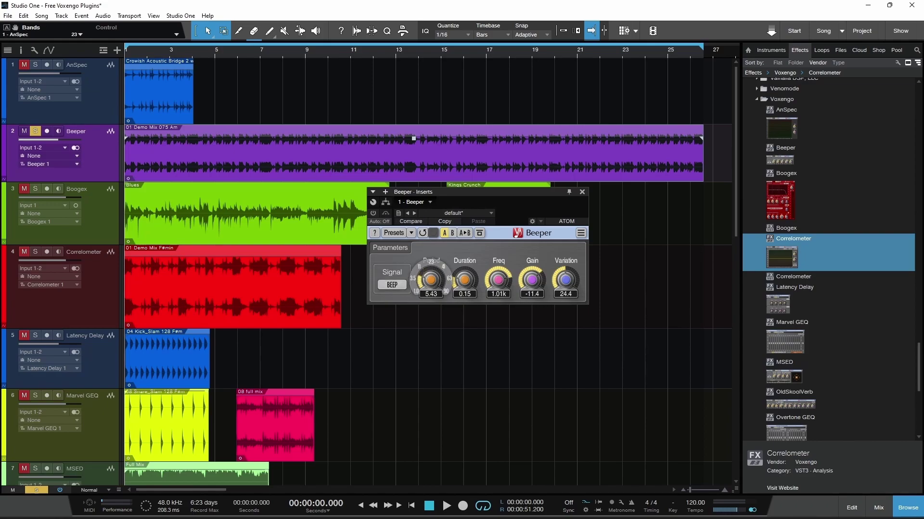
{"action": "left_click_drag", "start_coordinate": [432, 280], "coordinate": [432, 288]}
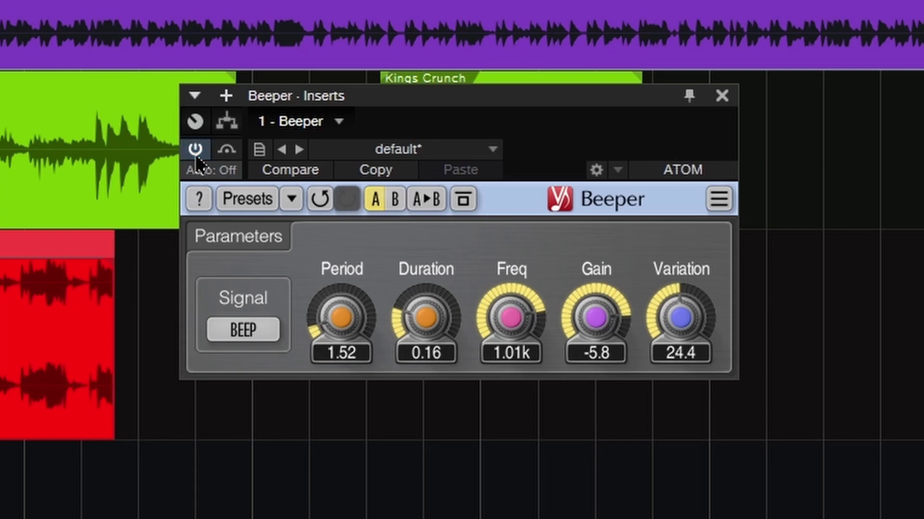
- Set Beeper's Period to 3.27, Duration to 0.33 and Freq to 321
{"action": "scroll", "coordinate": [351, 332], "scroll_direction": "up", "scroll_amount": 5}
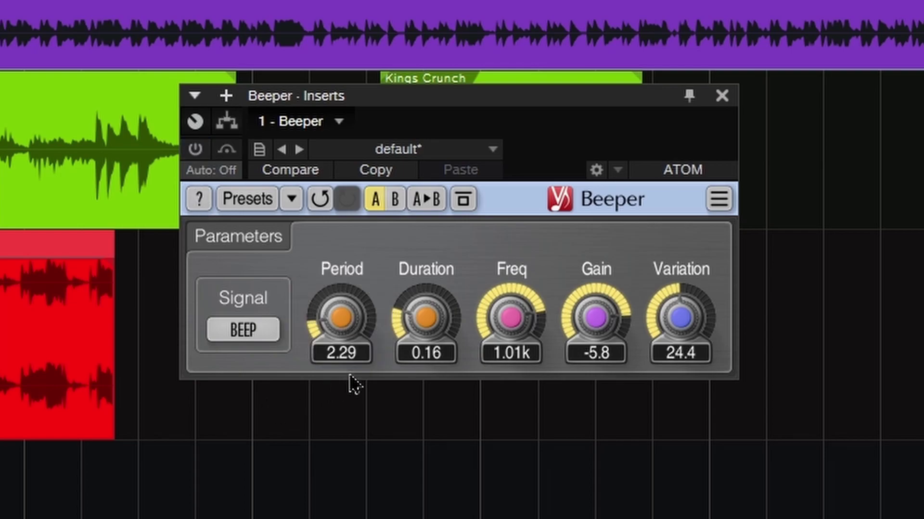
{"action": "scroll", "coordinate": [341, 317], "scroll_direction": "up", "scroll_amount": 4}
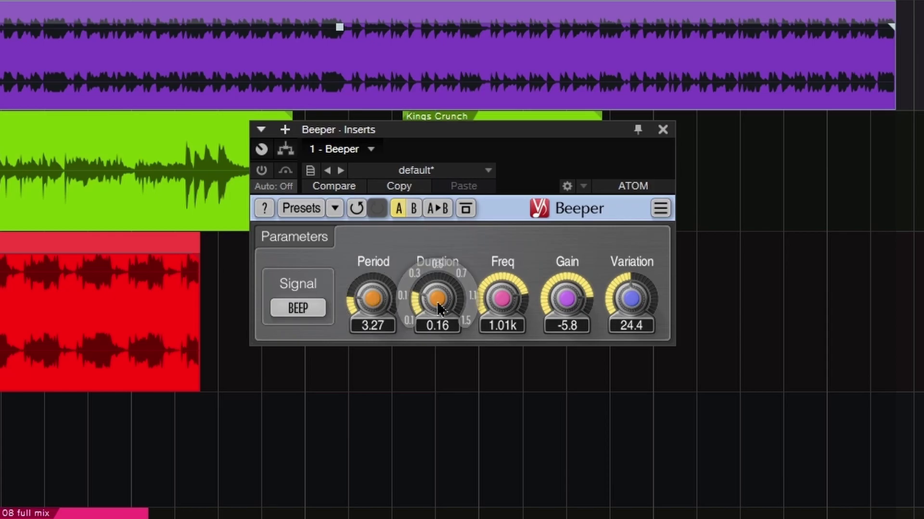
{"action": "scroll", "coordinate": [437, 298], "scroll_direction": "up", "scroll_amount": 3}
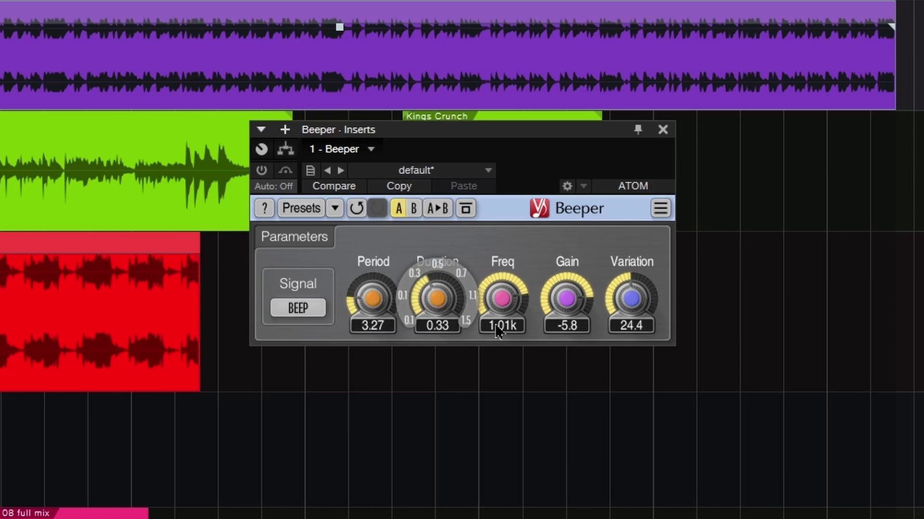
{"action": "scroll", "coordinate": [498, 331], "scroll_direction": "down", "scroll_amount": 3}
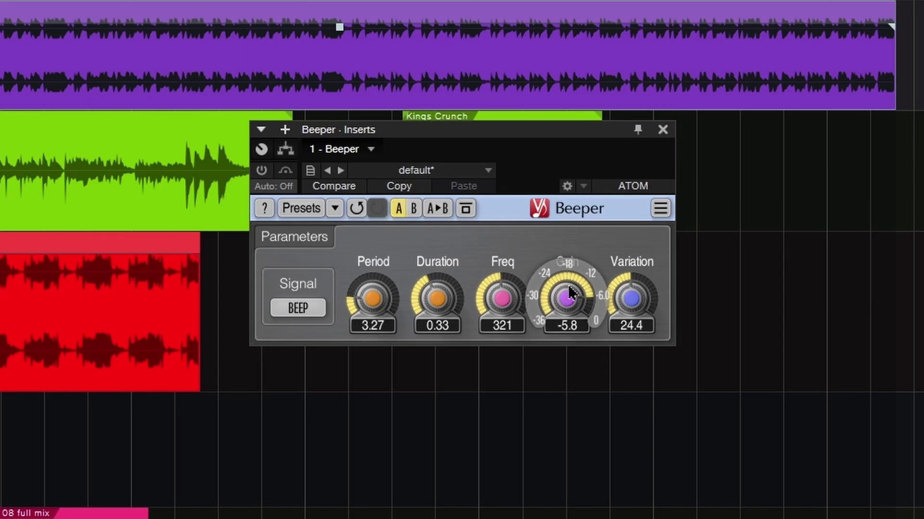
- Set Beeper's Gain to -9.5 and its Variation to 20.8, trying values between 0 and 25 for Variation
{"action": "scroll", "coordinate": [566, 298], "scroll_direction": "down", "scroll_amount": 6}
{"action": "scroll", "coordinate": [566, 299], "scroll_direction": "up", "scroll_amount": 3}
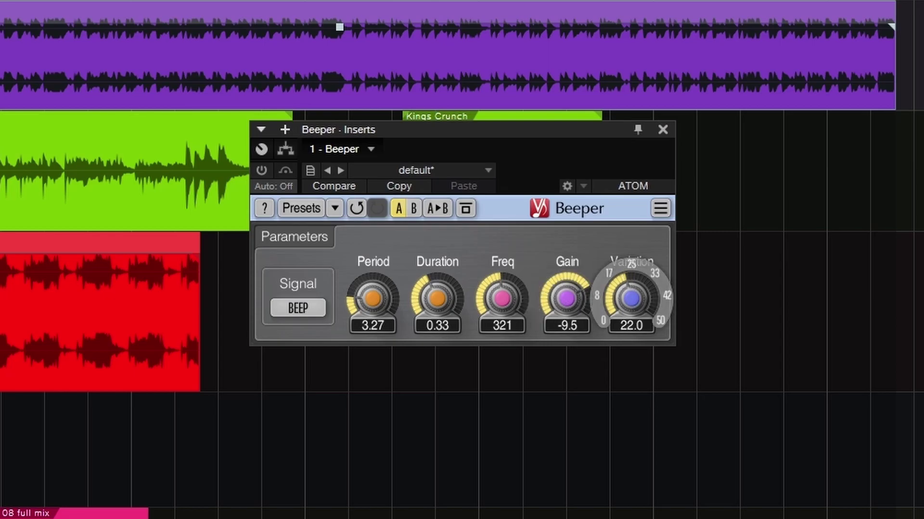
{"action": "scroll", "coordinate": [631, 299], "scroll_direction": "down", "scroll_amount": 10}
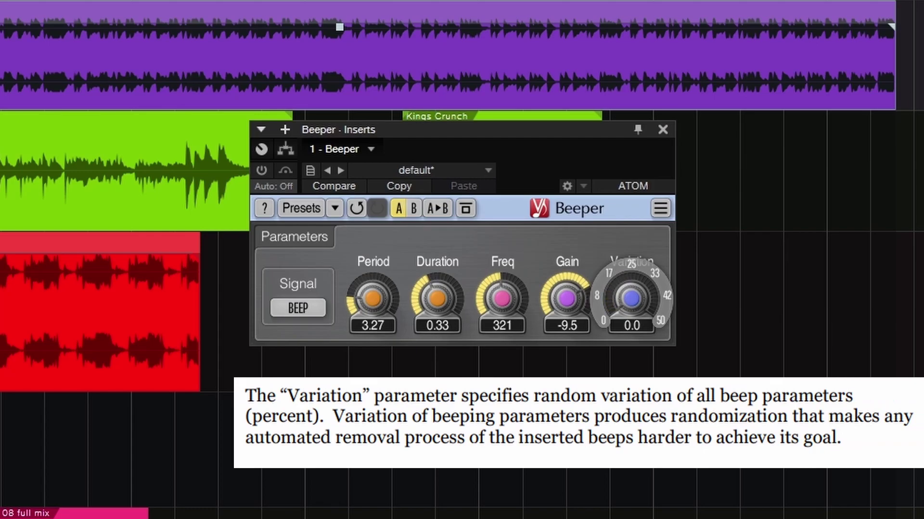
{"action": "scroll", "coordinate": [631, 298], "scroll_direction": "up", "scroll_amount": 12}
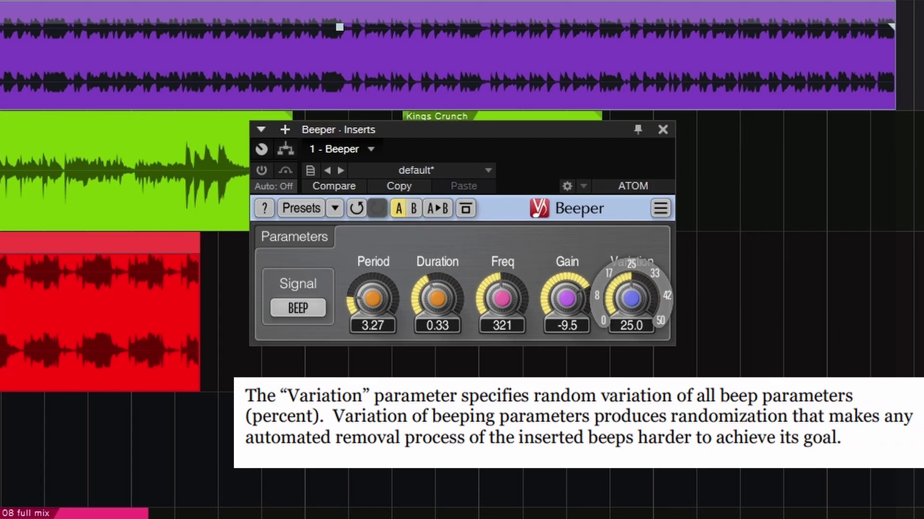
{"action": "scroll", "coordinate": [631, 298], "scroll_direction": "down", "scroll_amount": 2}
{"action": "scroll", "coordinate": [631, 299], "scroll_direction": "down", "scroll_amount": 1}
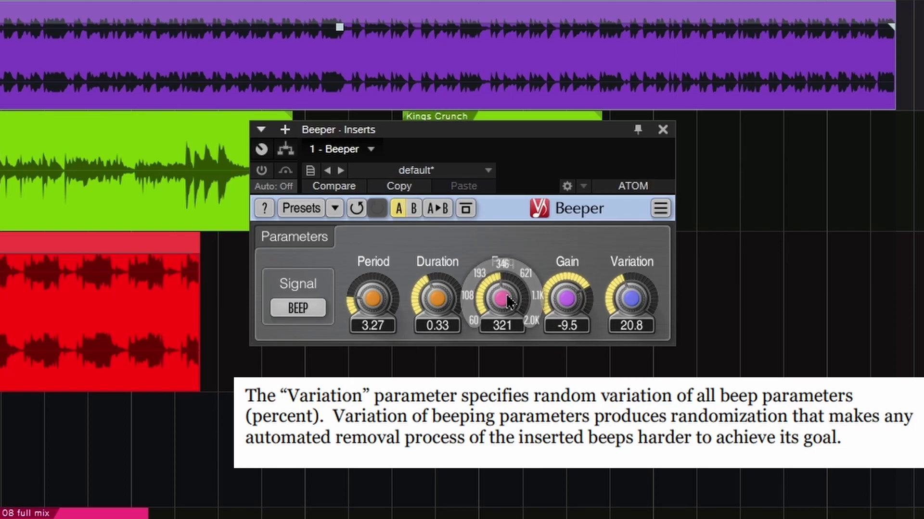
- Raise Beeper's Freq to 366, and activate the Beeper insert
{"action": "scroll", "coordinate": [509, 300], "scroll_direction": "up", "scroll_amount": 3}
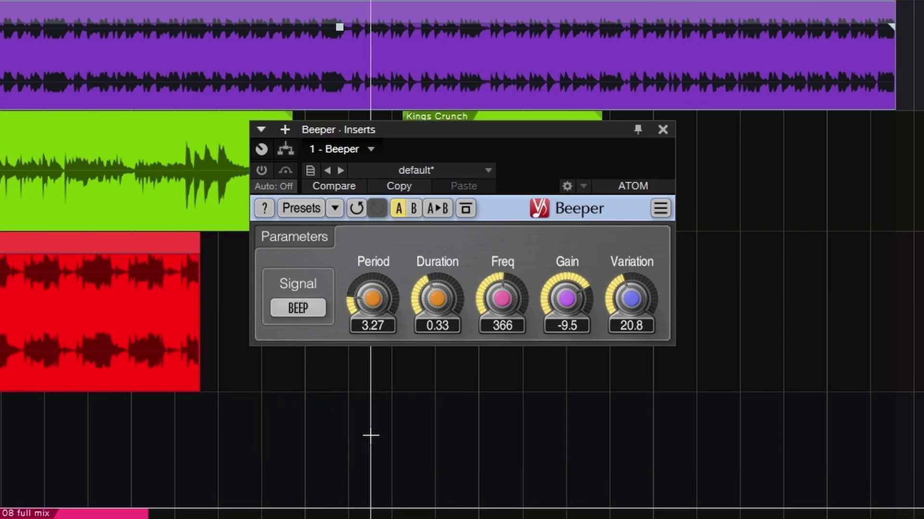
{"action": "left_click", "coordinate": [262, 170]}
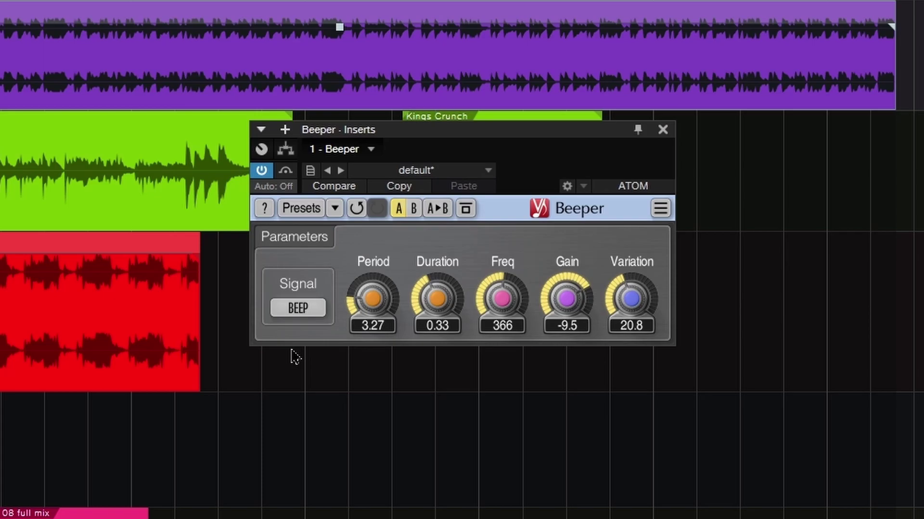
- Try Beeper's NOISE signal with Period at 1.25 and Gain at -6.0
{"action": "left_click", "coordinate": [302, 306]}
{"action": "left_click", "coordinate": [303, 262]}
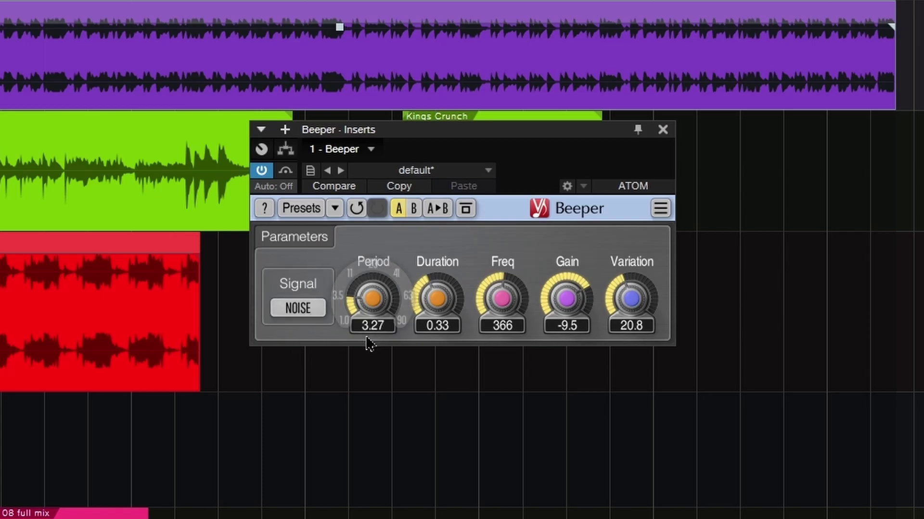
{"action": "left_click_drag", "start_coordinate": [373, 325], "coordinate": [339, 400]}
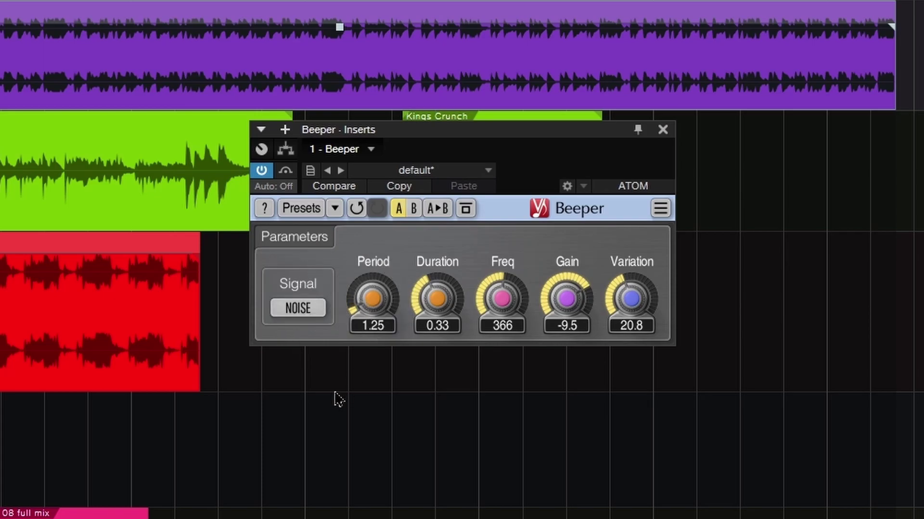
{"action": "left_click_drag", "start_coordinate": [567, 326], "coordinate": [393, 365]}
{"action": "left_click_drag", "start_coordinate": [566, 326], "coordinate": [566, 313]}
- Switch Beeper's signal to MUTE and set Period to 2.97, Duration to 1.02 and Gain to -23.2
{"action": "left_click", "coordinate": [279, 314]}
{"action": "left_click", "coordinate": [301, 289]}
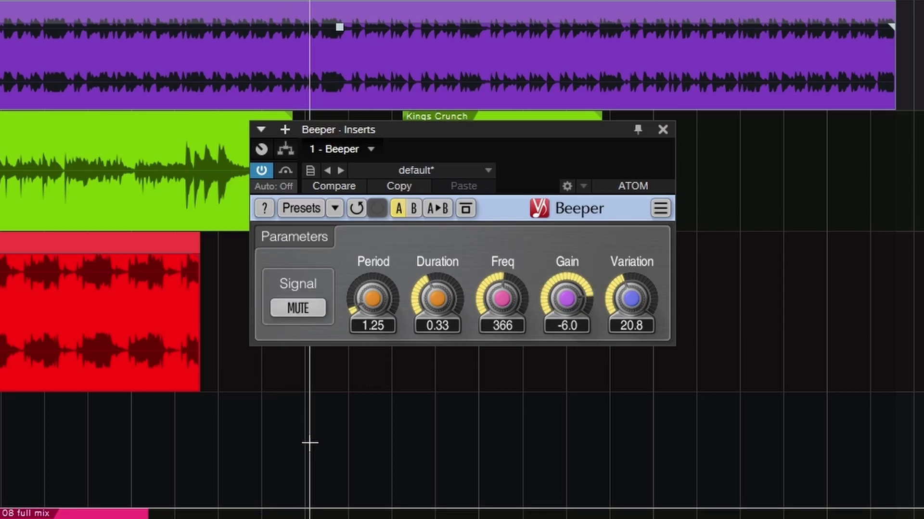
{"action": "left_click_drag", "start_coordinate": [373, 325], "coordinate": [373, 320]}
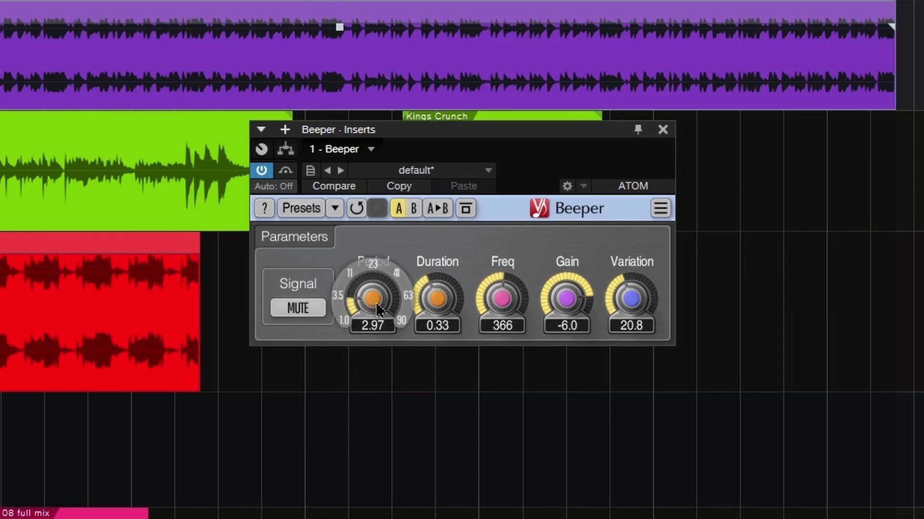
{"action": "left_click_drag", "start_coordinate": [560, 305], "coordinate": [561, 337]}
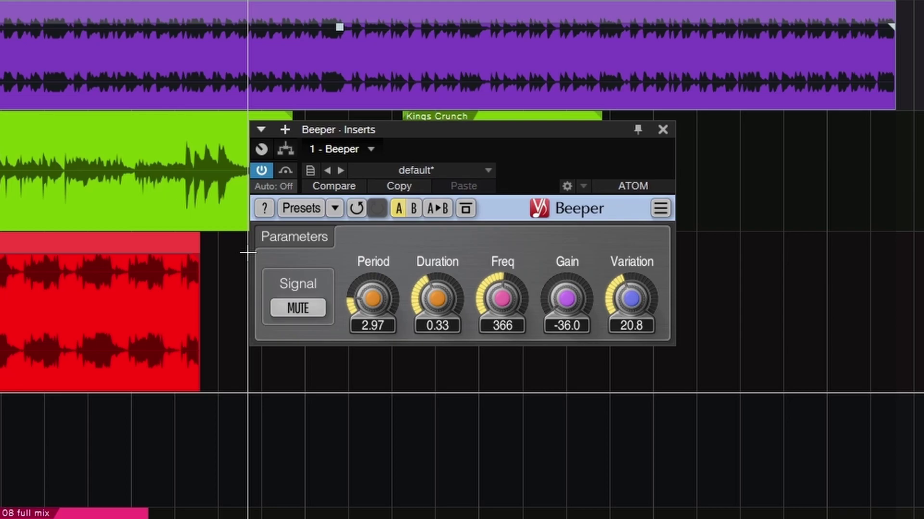
{"action": "left_click_drag", "start_coordinate": [435, 301], "coordinate": [435, 284]}
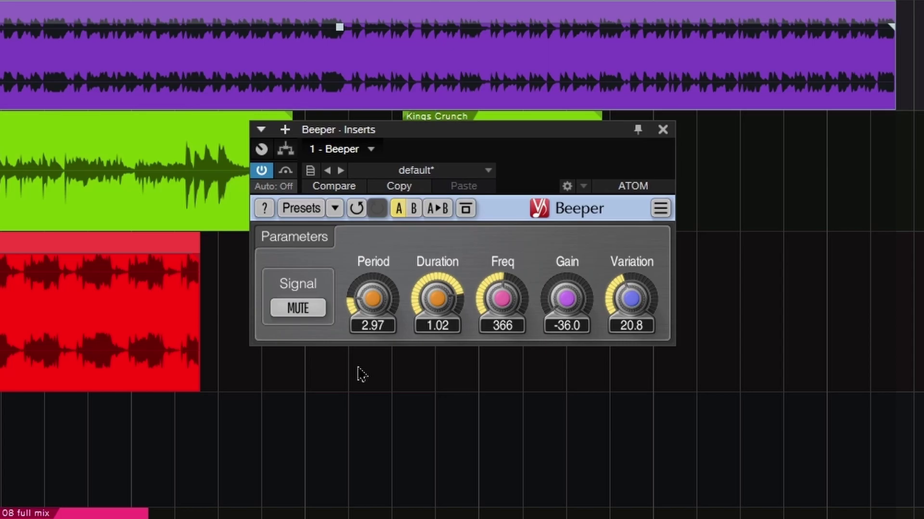
{"action": "left_click_drag", "start_coordinate": [566, 298], "coordinate": [566, 292]}
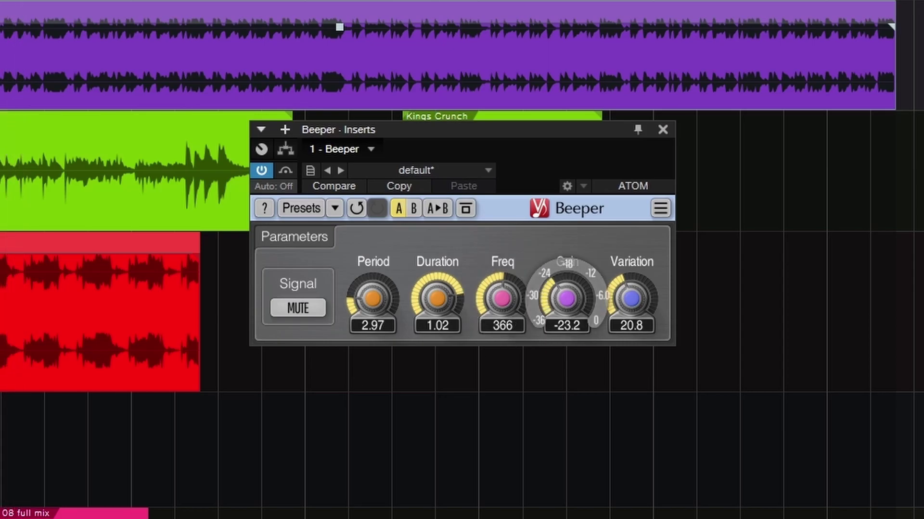
- View Beeper's information and settings, and close the plugin window
{"action": "mouse_move", "coordinate": [354, 303]}
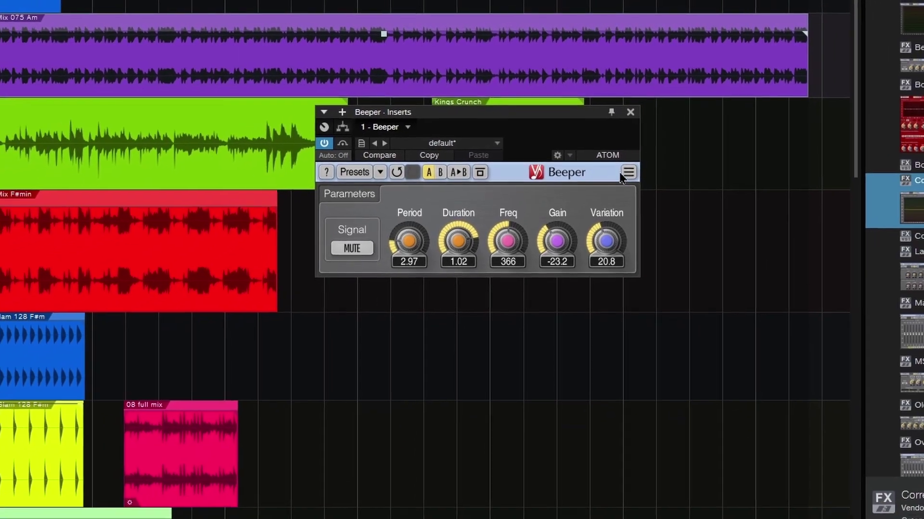
{"action": "left_click", "coordinate": [638, 183]}
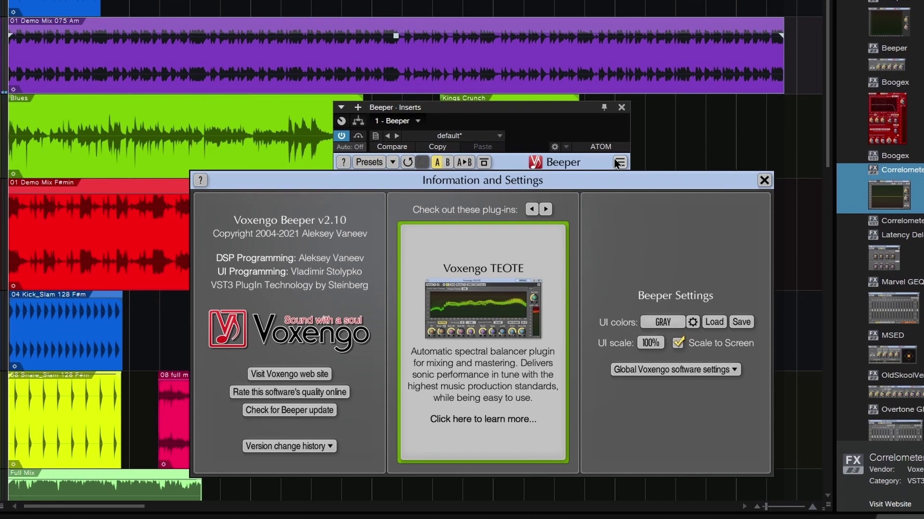
{"action": "left_click", "coordinate": [765, 182]}
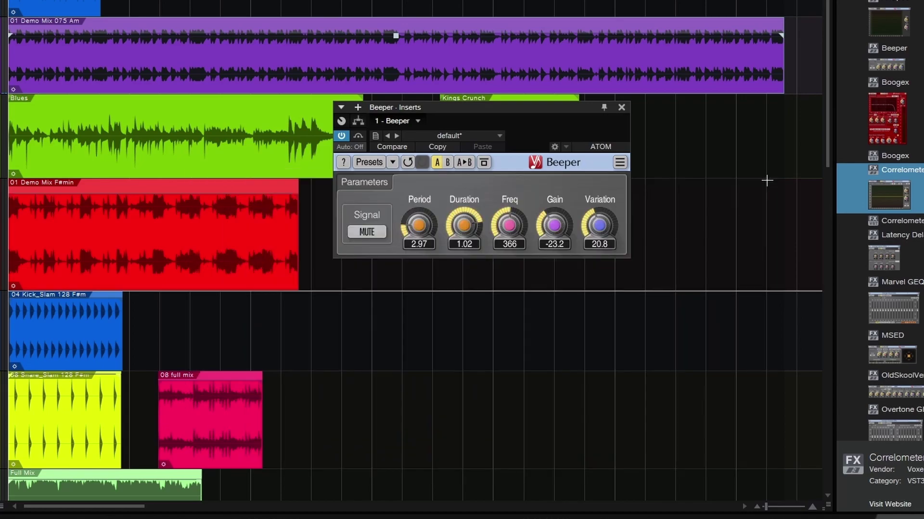
{"action": "left_click", "coordinate": [621, 107]}
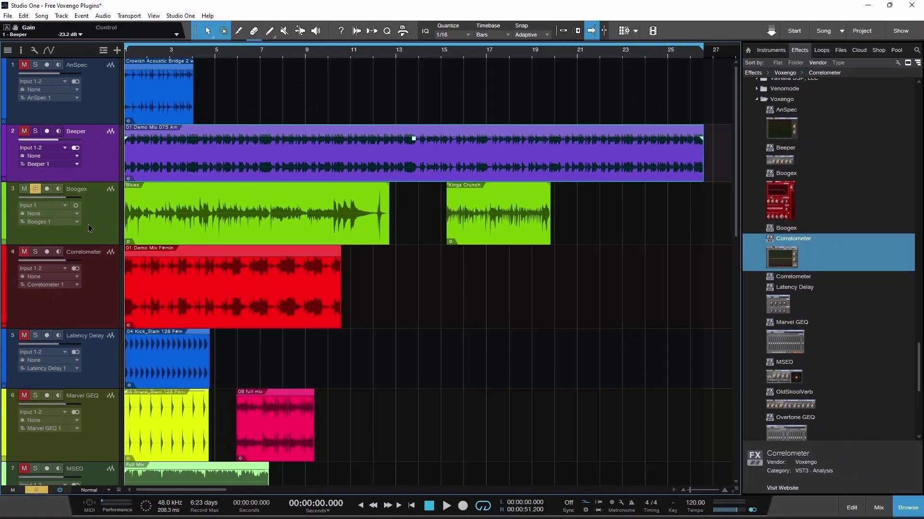
- Open the Boogex insert on its track, bypass it and play the Blues clip
{"action": "left_click", "coordinate": [166, 214]}
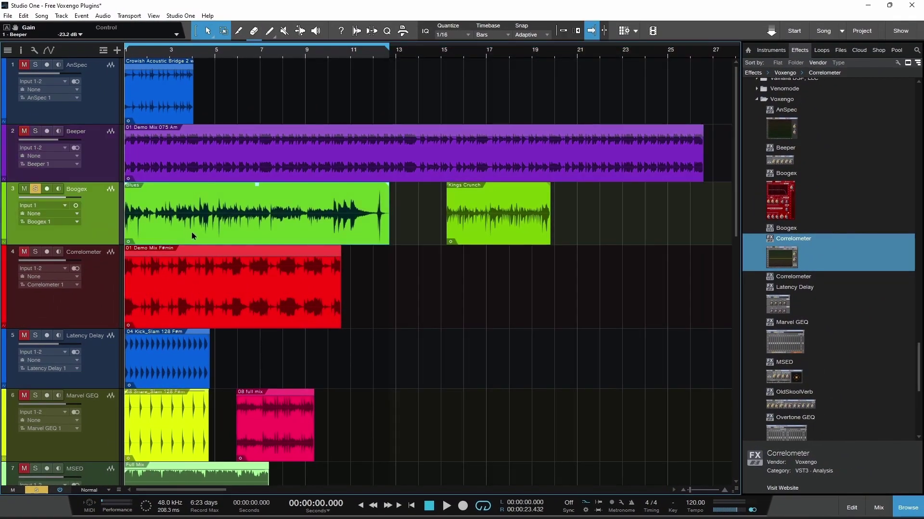
{"action": "double_click", "coordinate": [11, 192]}
{"action": "left_click_drag", "start_coordinate": [472, 69], "coordinate": [491, 106]}
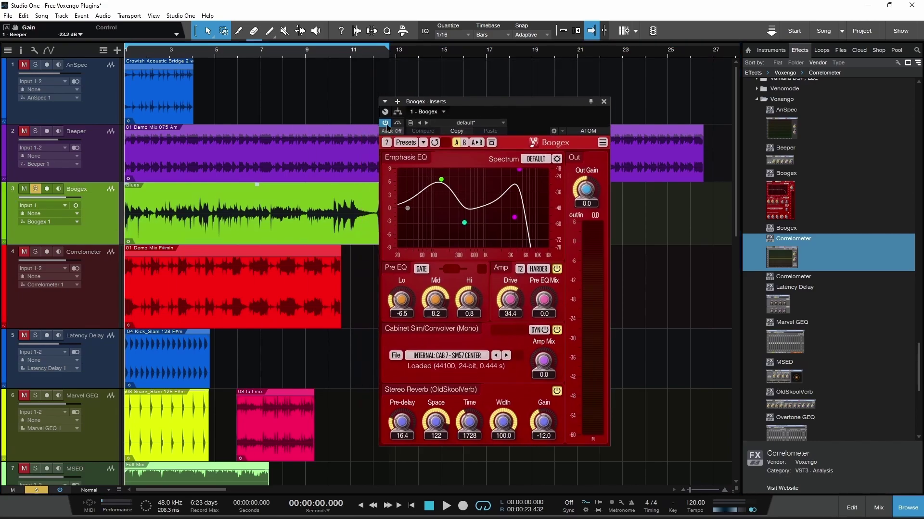
{"action": "key", "text": "space"}
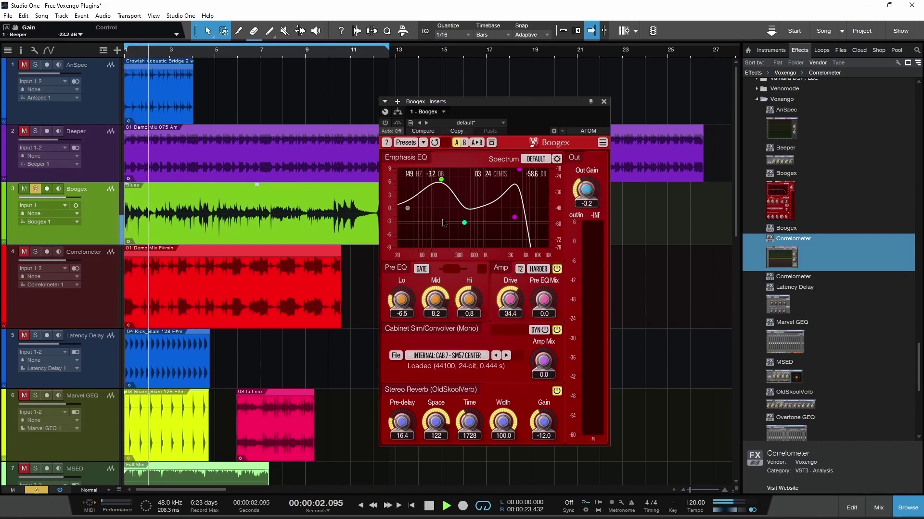
- Activate Boogex and adjust its tone with an Emphasis EQ band at 130 Hz, 2.9 dB and Pre EQ Hi at -3.0
{"action": "left_click_drag", "start_coordinate": [441, 180], "coordinate": [439, 194]}
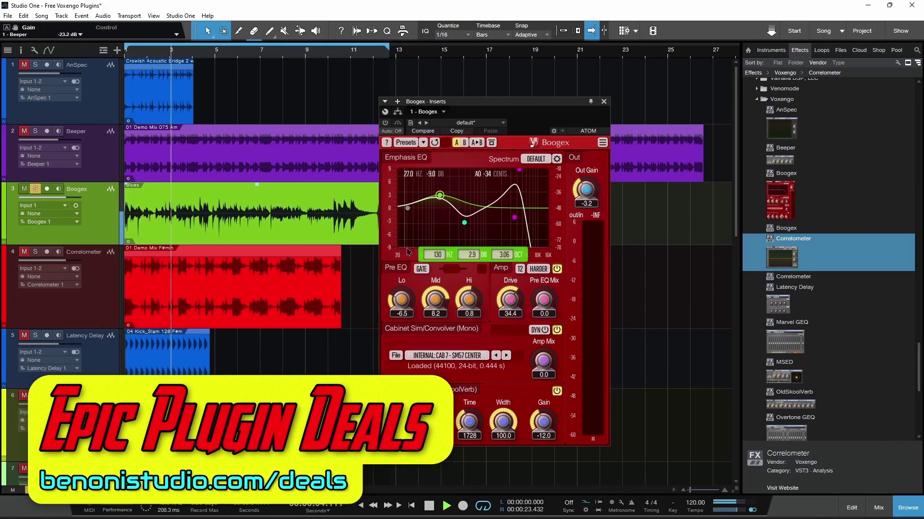
{"action": "left_click", "coordinate": [385, 124]}
{"action": "left_click_drag", "start_coordinate": [469, 300], "coordinate": [469, 312]}
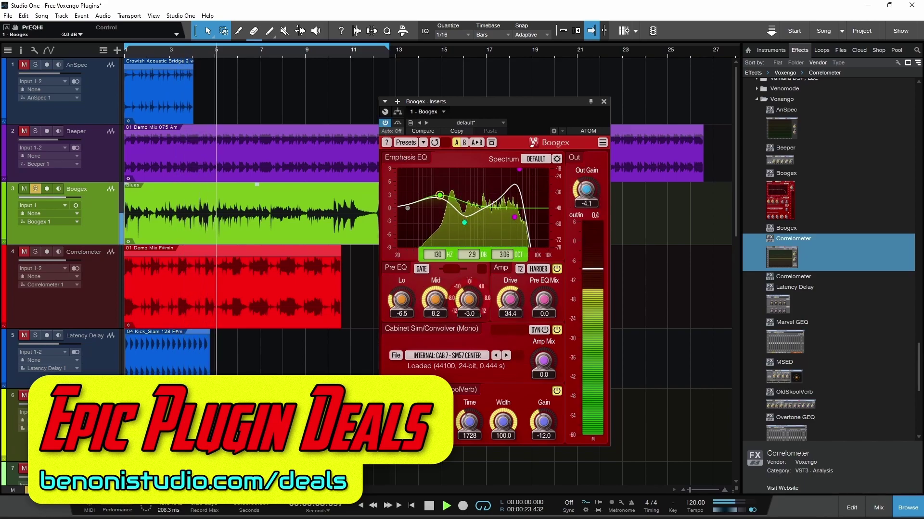
- Audition Boogex's Tiny Box, Crispy Crunch and Boomy Charger presets, and load Smooth Drive
{"action": "left_click", "coordinate": [405, 142]}
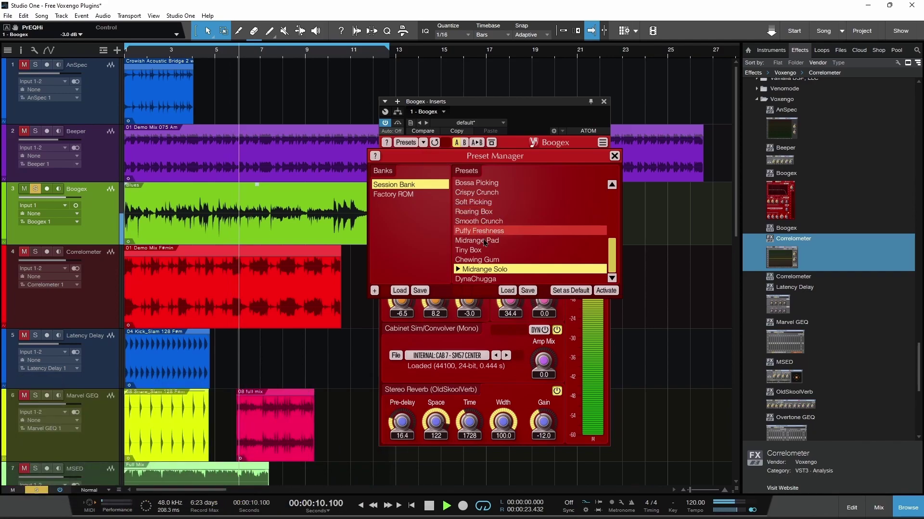
{"action": "left_click", "coordinate": [479, 250]}
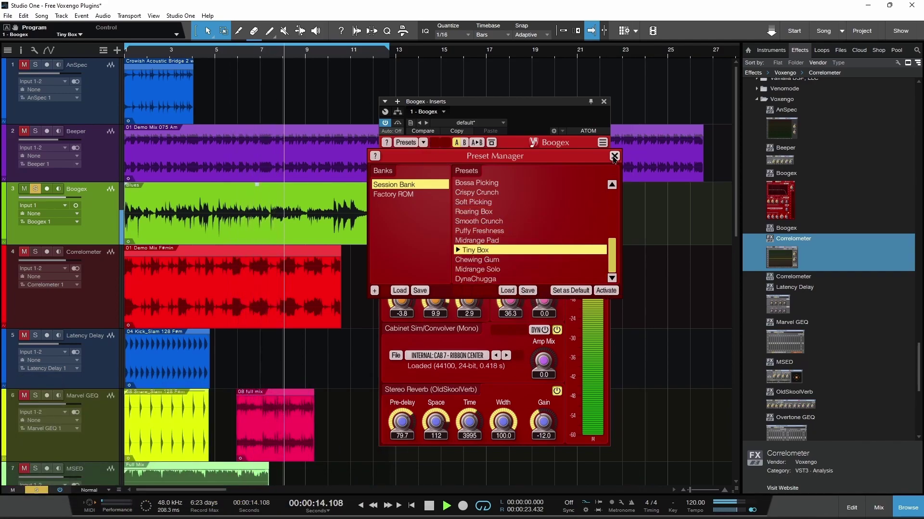
{"action": "left_click", "coordinate": [522, 192]}
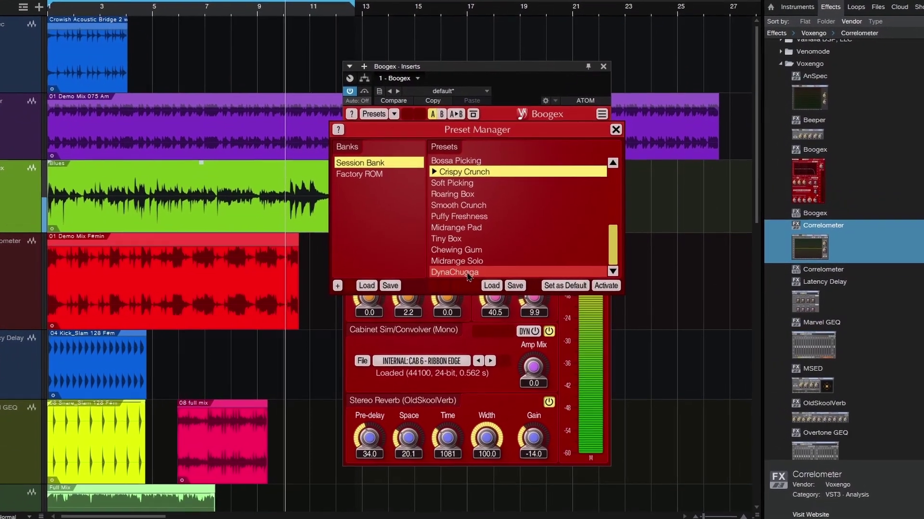
{"action": "scroll", "coordinate": [461, 226], "scroll_direction": "up", "scroll_amount": 5}
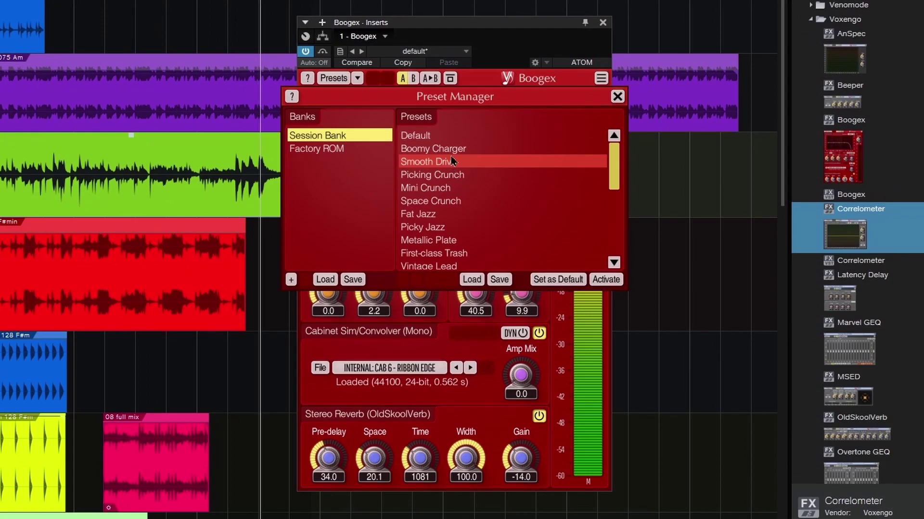
{"action": "left_click", "coordinate": [471, 153]}
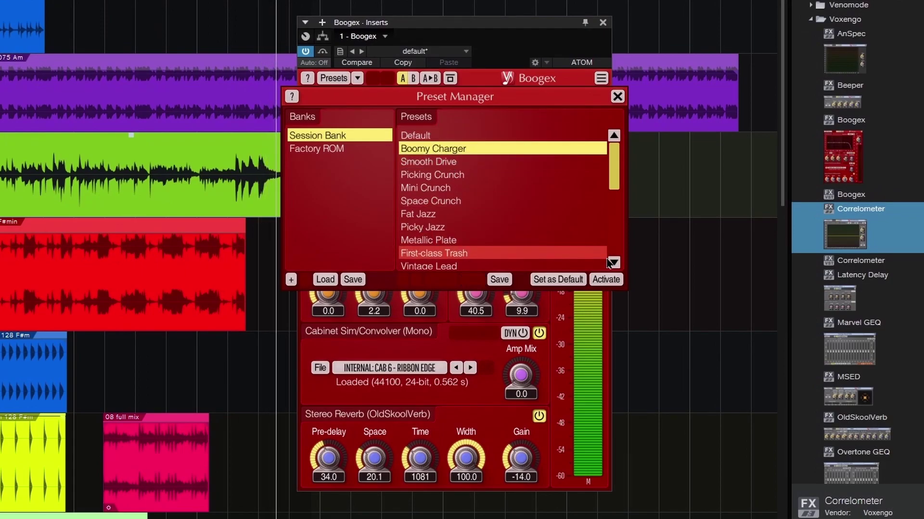
{"action": "left_click", "coordinate": [457, 164]}
{"action": "left_click", "coordinate": [617, 97]}
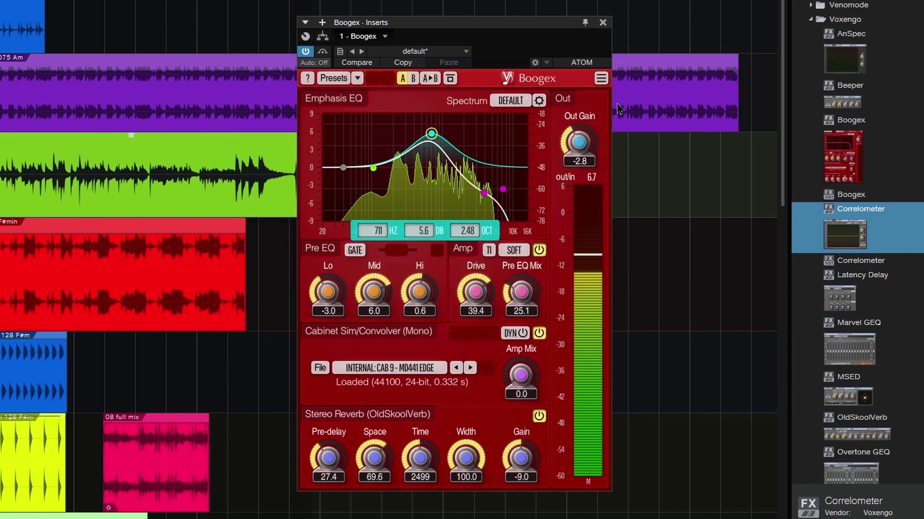
- Reshape Boogex's Emphasis EQ mid band, add a -6.3 dB cut at 119 Hz, and set Out Gain to -4.8
{"action": "left_click_drag", "start_coordinate": [436, 155], "coordinate": [451, 149]}
{"action": "left_click_drag", "start_coordinate": [374, 168], "coordinate": [376, 205]}
{"action": "left_click_drag", "start_coordinate": [578, 143], "coordinate": [579, 150]}
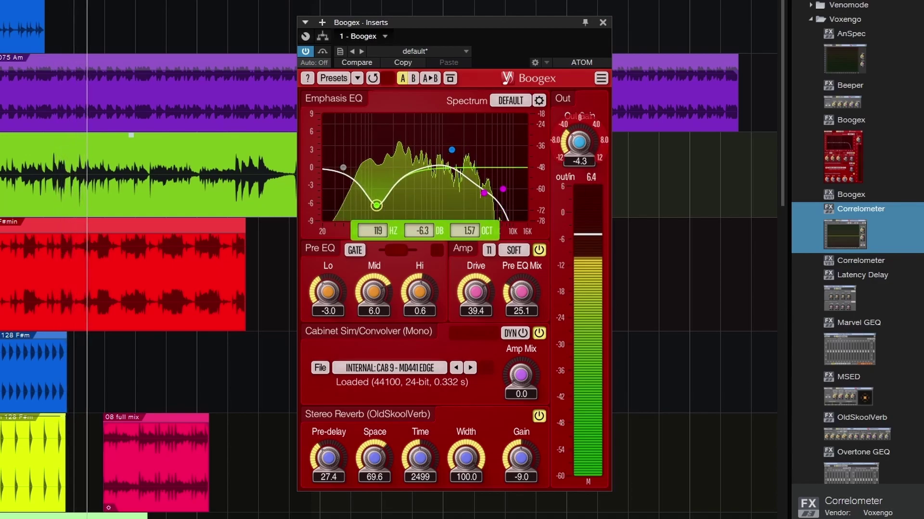
- Set Boogex's amp to T2, MEDIUM, Drive 41.4 and Pre EQ Mix 19.6, with Pre EQ Mid at 3.1 and Hi at 0.7
{"action": "left_click_drag", "start_coordinate": [513, 286], "coordinate": [512, 291]}
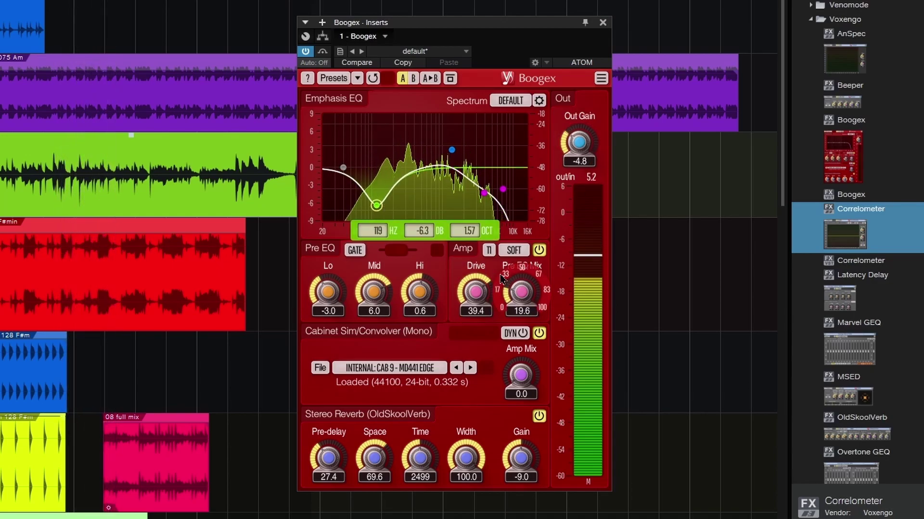
{"action": "left_click", "coordinate": [489, 250]}
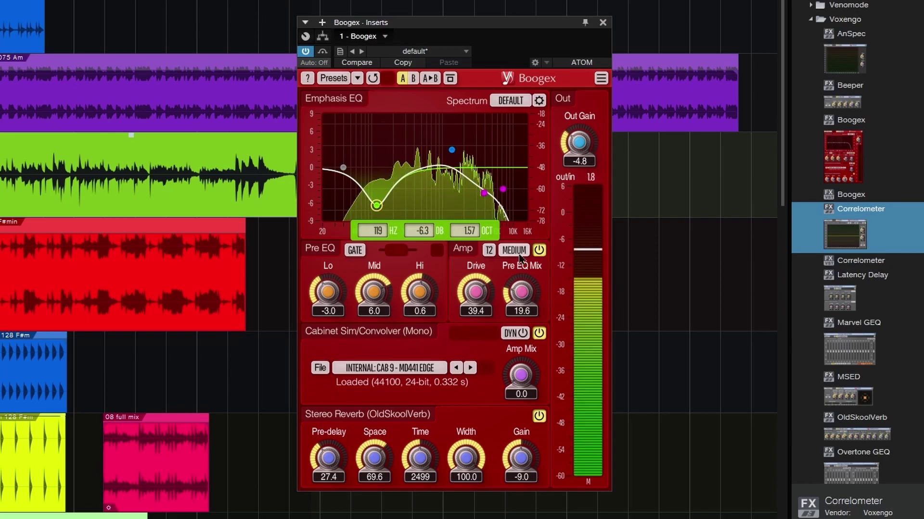
{"action": "left_click", "coordinate": [490, 250]}
{"action": "left_click", "coordinate": [519, 317]}
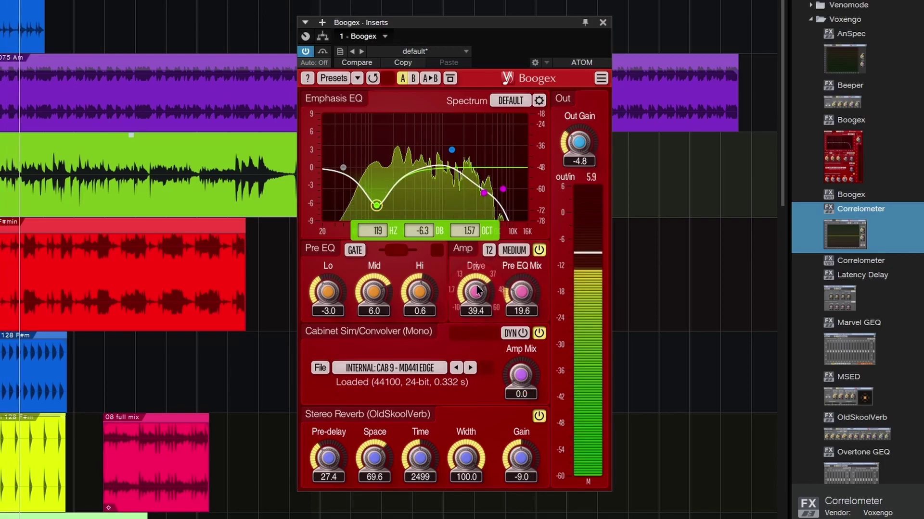
{"action": "left_click_drag", "start_coordinate": [477, 290], "coordinate": [478, 282]}
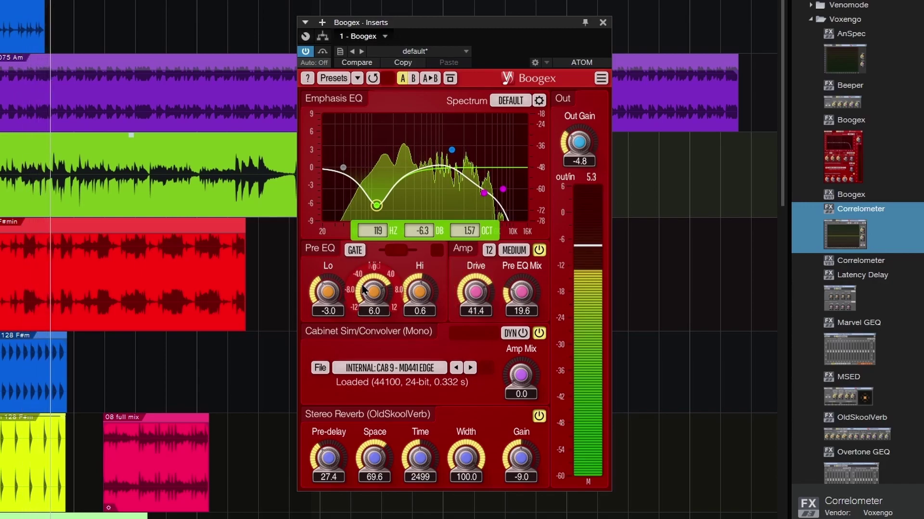
{"action": "left_click_drag", "start_coordinate": [370, 290], "coordinate": [419, 297]}
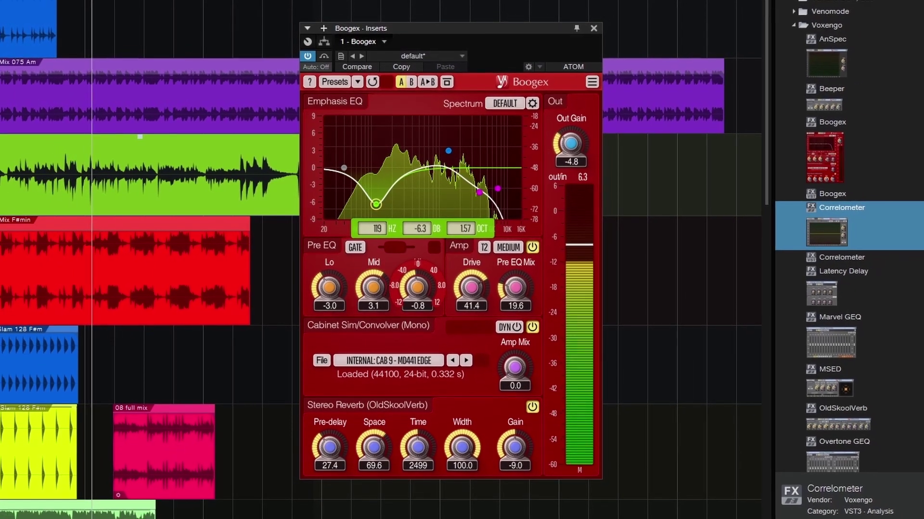
- Try the CAB 8 - SM57 CENTER cabinet during playback, switch to CAB 8 - SM57 EDGE, and enable DynaCab
{"action": "left_click", "coordinate": [389, 360]}
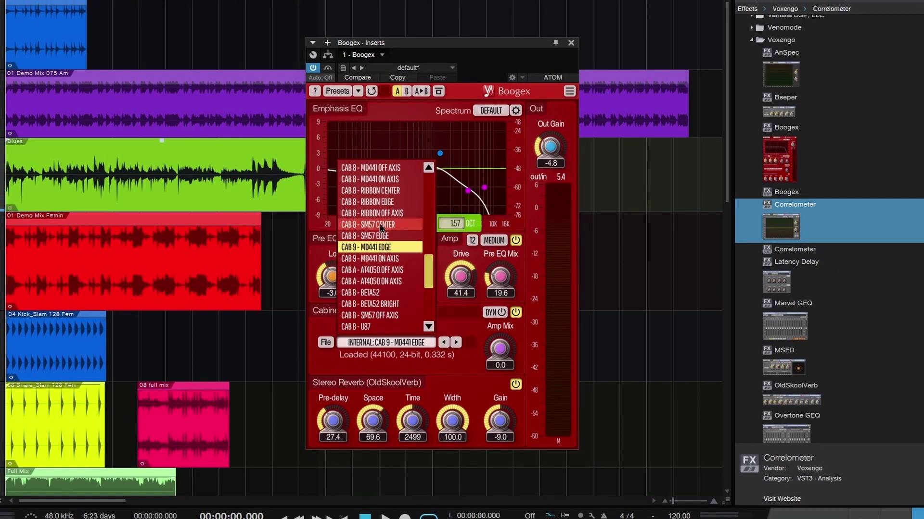
{"action": "left_click", "coordinate": [381, 224]}
{"action": "key", "text": "space"}
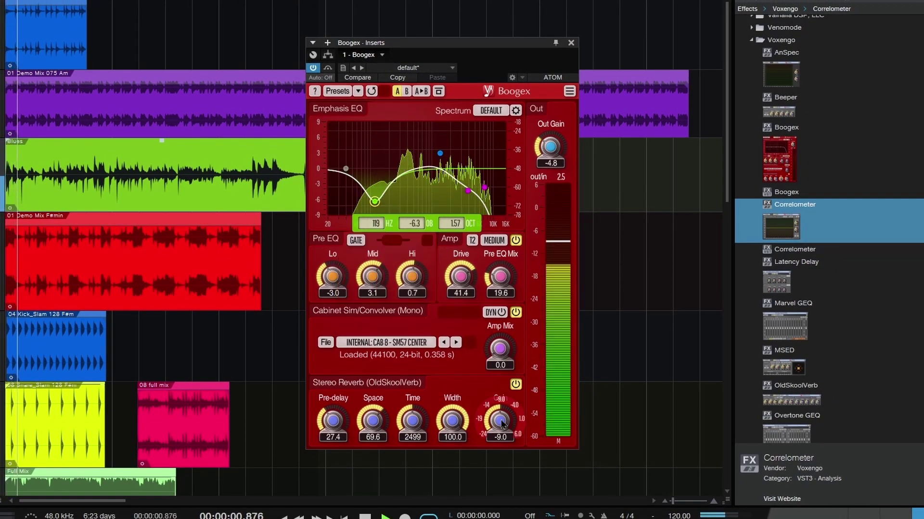
{"action": "left_click", "coordinate": [456, 342]}
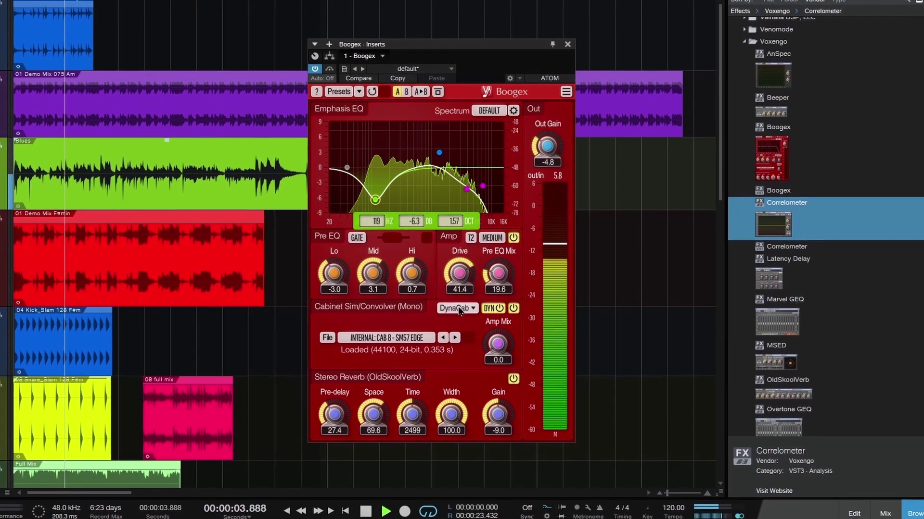
{"action": "left_click", "coordinate": [458, 308]}
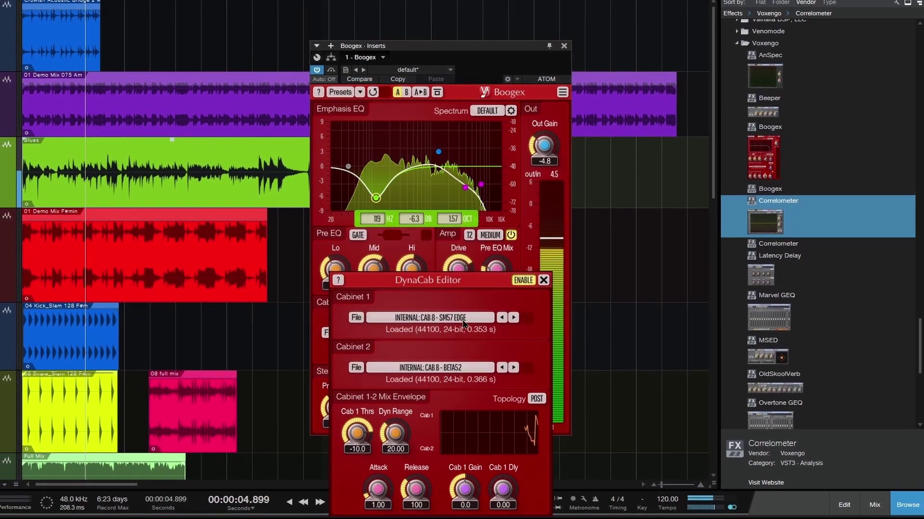
{"action": "left_click", "coordinate": [544, 281]}
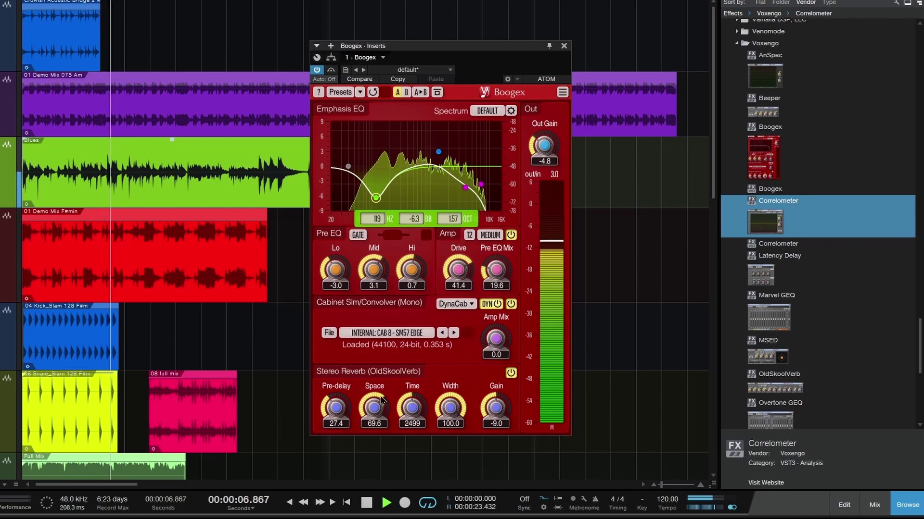
- Play the Correlometer track and set Correlometer's Avg Time to 493 and Bands to 35
{"action": "key", "text": "space"}
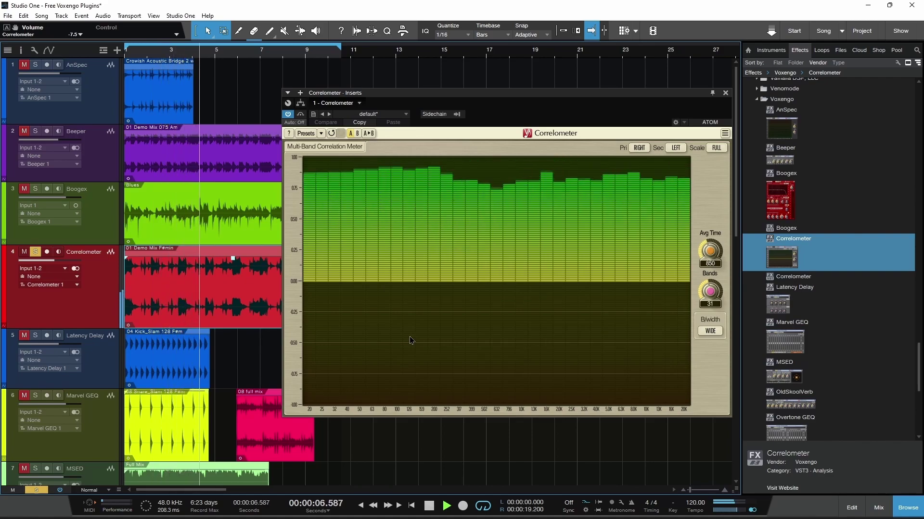
{"action": "left_click_drag", "start_coordinate": [710, 251], "coordinate": [711, 307]}
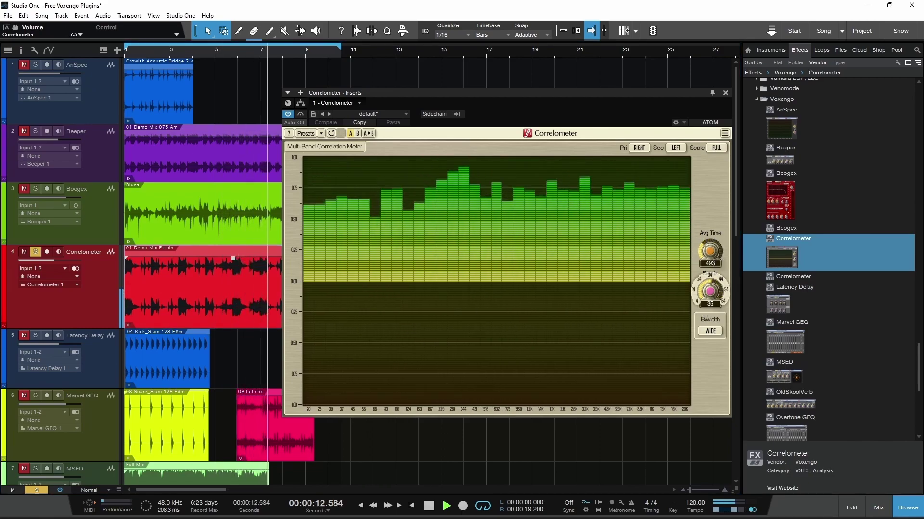
- Set Correlometer's Pri channel to LEFT and Sec channel to RIGHT, and close the plugin with playback stopped
{"action": "left_click", "coordinate": [638, 147]}
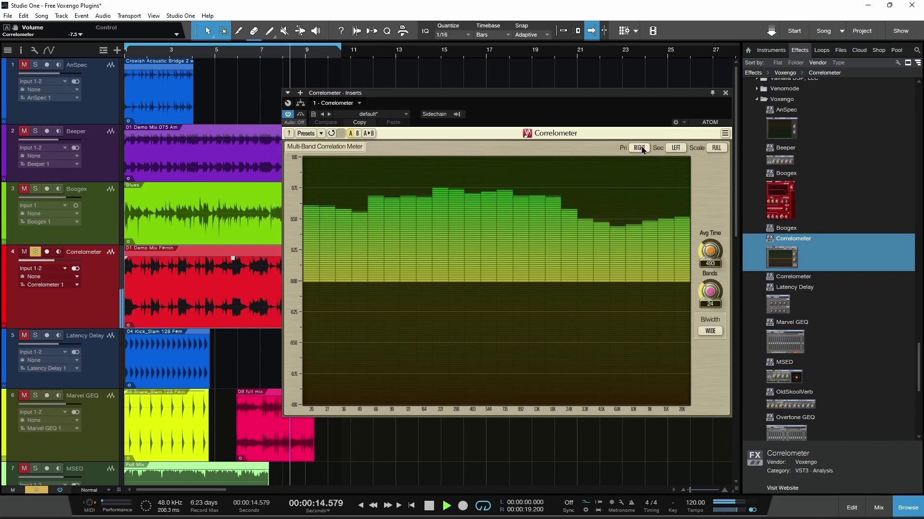
{"action": "left_click", "coordinate": [631, 159]}
{"action": "left_click", "coordinate": [676, 147]}
{"action": "left_click", "coordinate": [679, 167]}
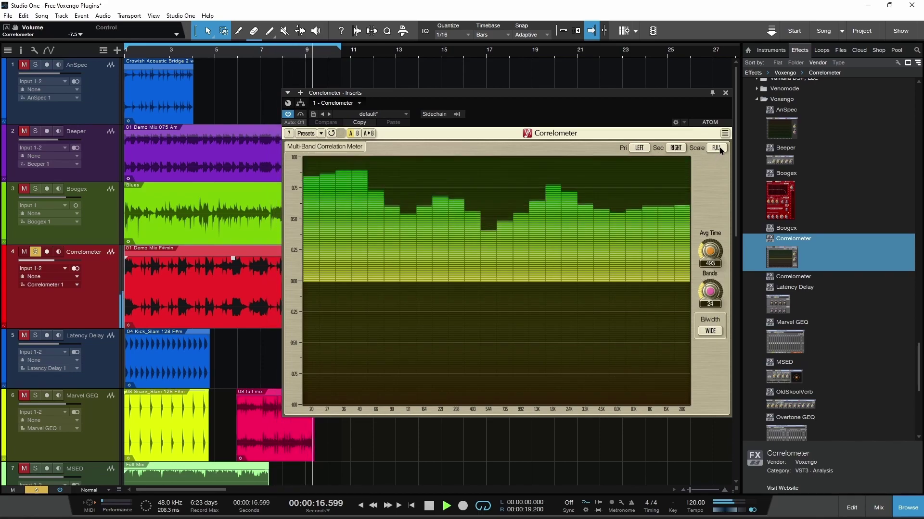
{"action": "left_click", "coordinate": [716, 148]}
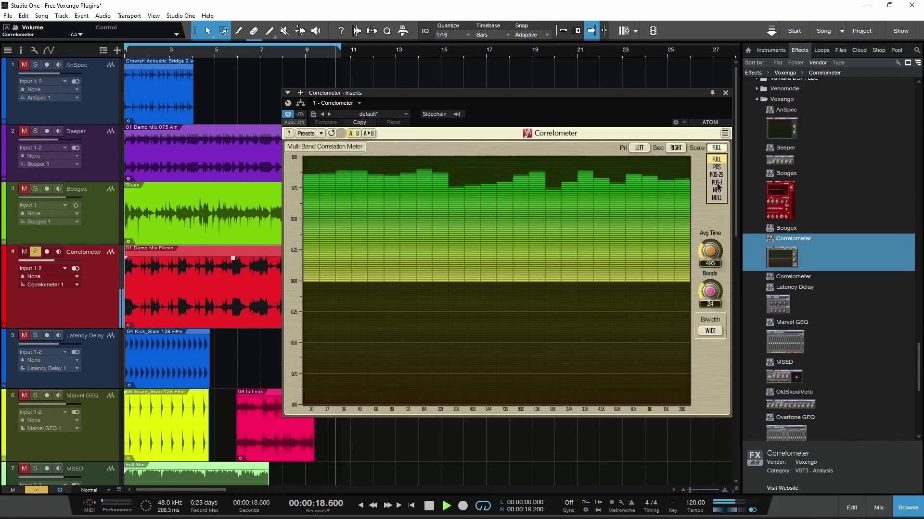
{"action": "left_click", "coordinate": [676, 173]}
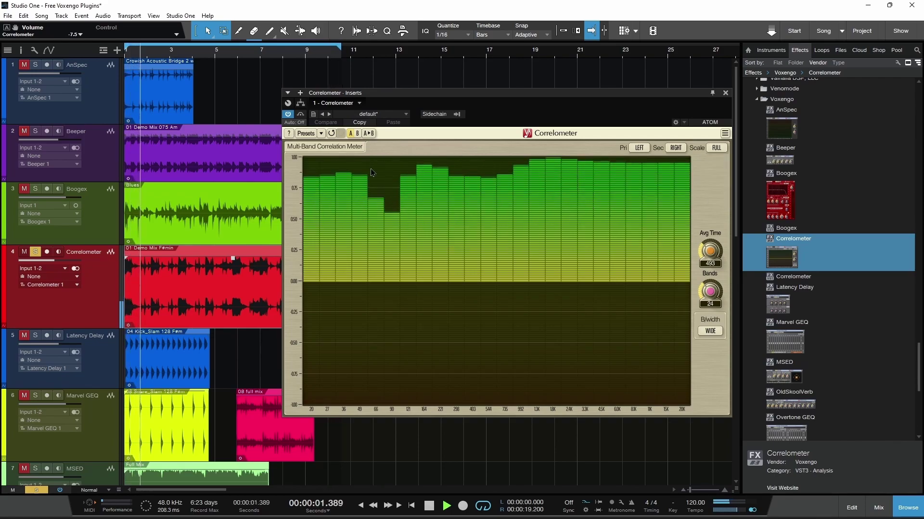
{"action": "key", "text": "space"}
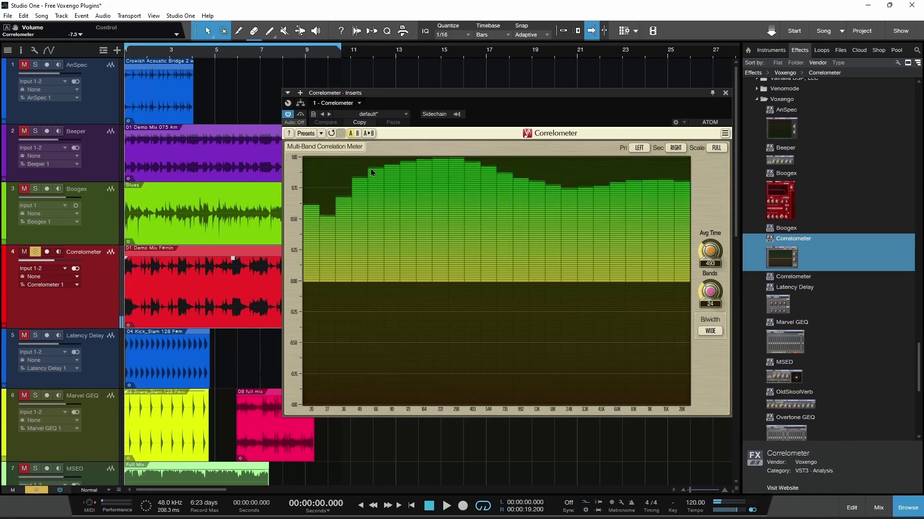
{"action": "left_click", "coordinate": [725, 93]}
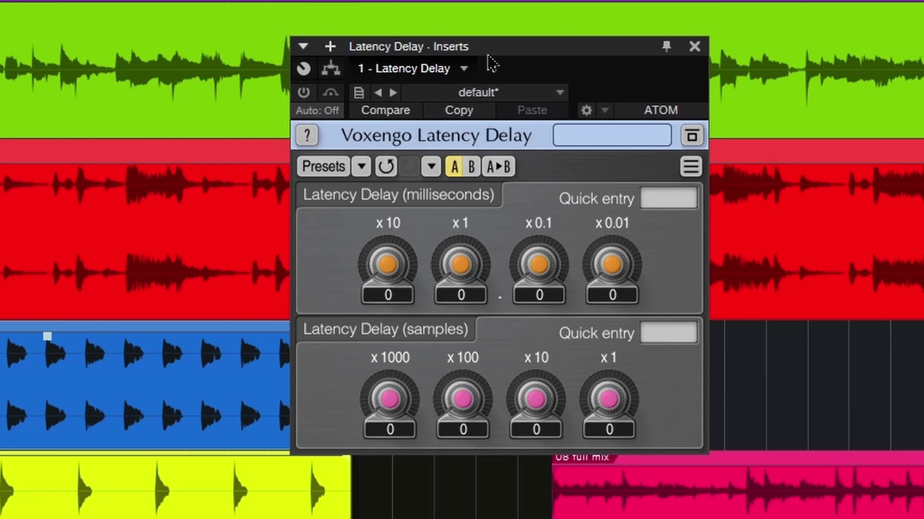
- Try Latency Delay's millisecond x 1 and x 10 knobs, and return both to 0
{"action": "left_click_drag", "start_coordinate": [488, 57], "coordinate": [481, 57]}
{"action": "mouse_move", "coordinate": [449, 261]}
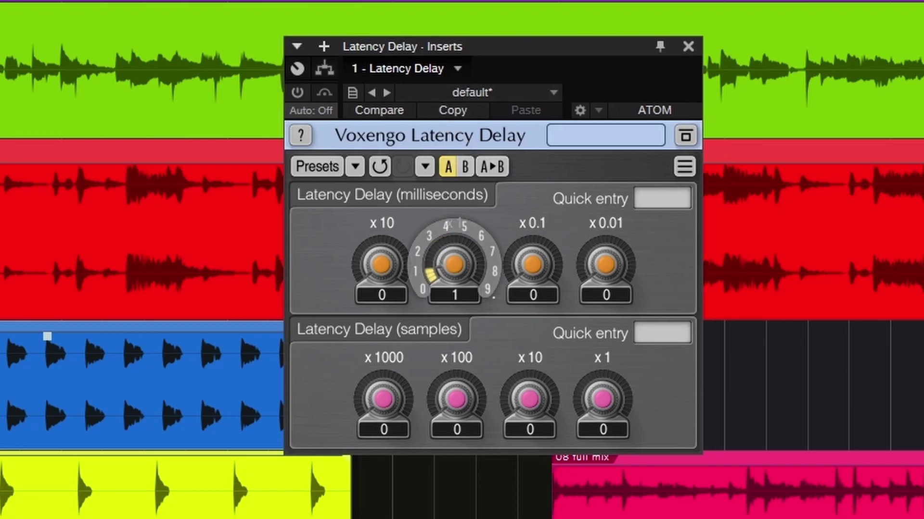
{"action": "left_click_drag", "start_coordinate": [458, 267], "coordinate": [457, 324]}
{"action": "mouse_move", "coordinate": [389, 278]}
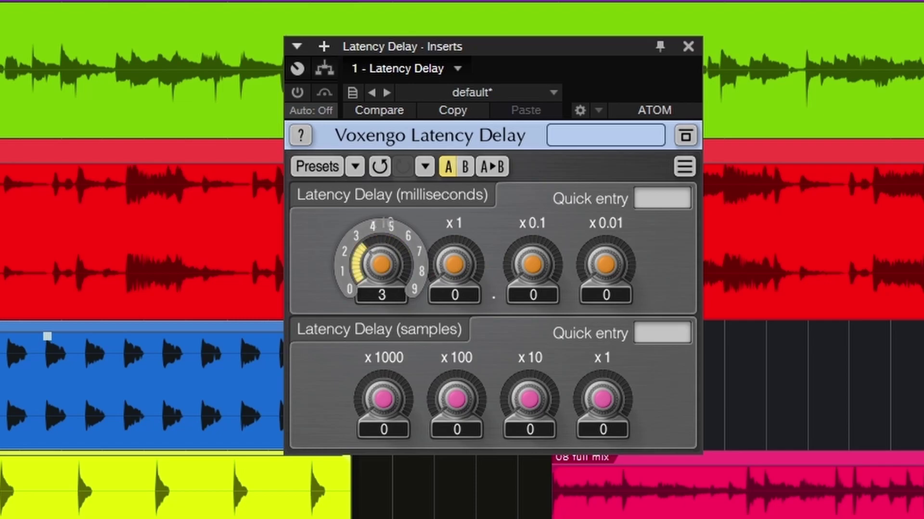
{"action": "left_click_drag", "start_coordinate": [389, 278], "coordinate": [459, 325]}
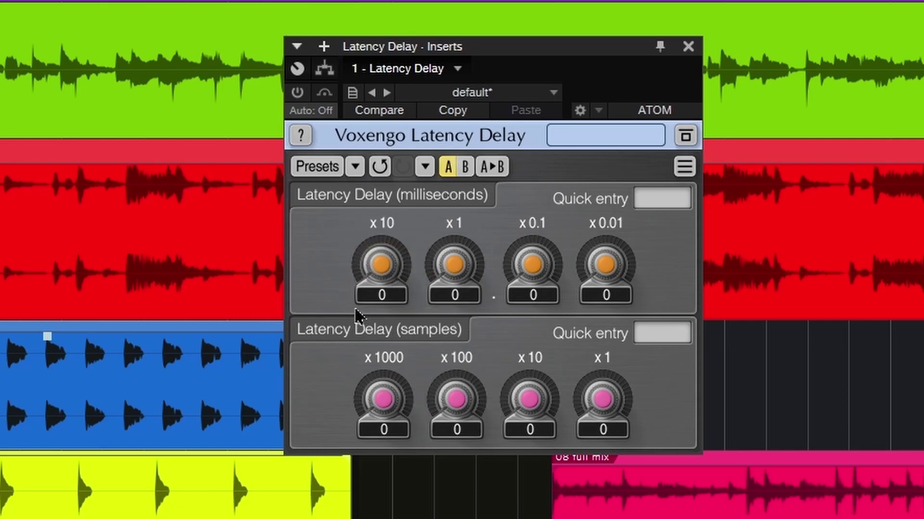
{"action": "mouse_move", "coordinate": [368, 270]}
- Activate Latency Delay, set its millisecond x 10 knob to 9, and try the samples x 100 knob
{"action": "left_click", "coordinate": [297, 94]}
{"action": "mouse_move", "coordinate": [373, 262]}
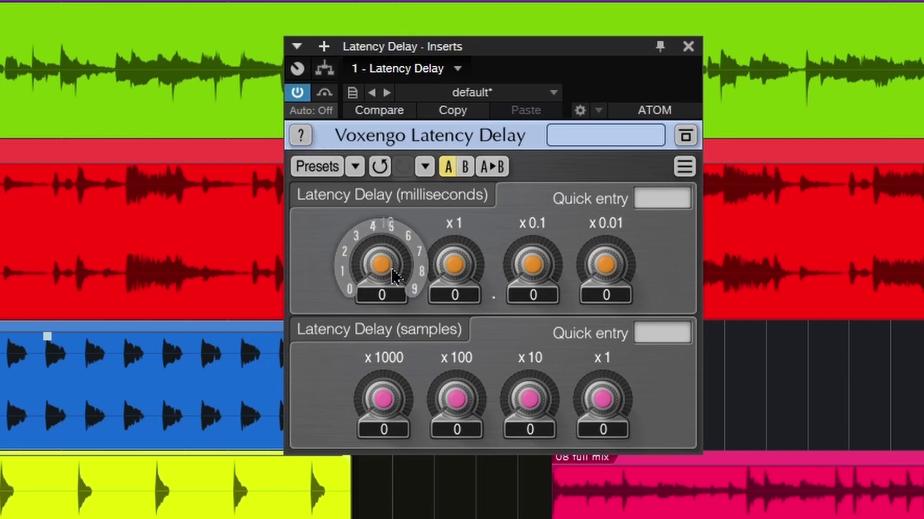
{"action": "left_click_drag", "start_coordinate": [381, 265], "coordinate": [368, 443]}
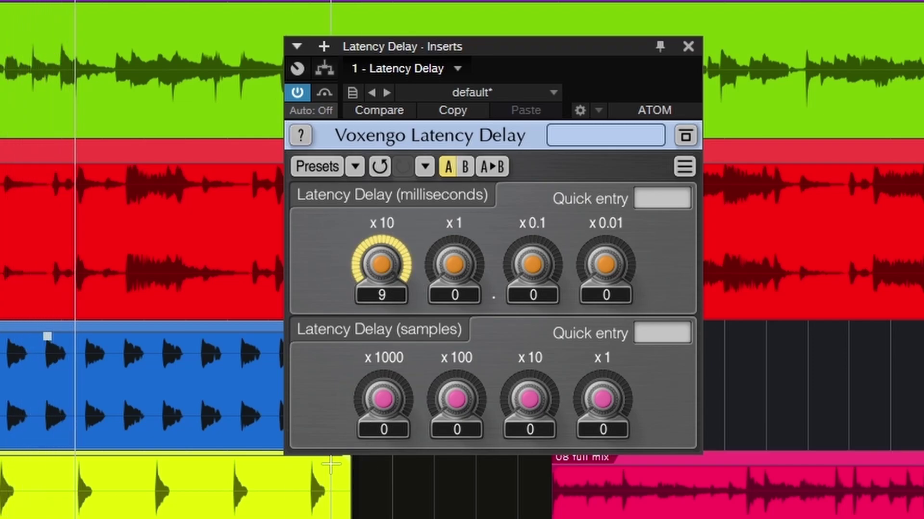
{"action": "mouse_move", "coordinate": [456, 409]}
{"action": "left_click_drag", "start_coordinate": [456, 409], "coordinate": [486, 344]}
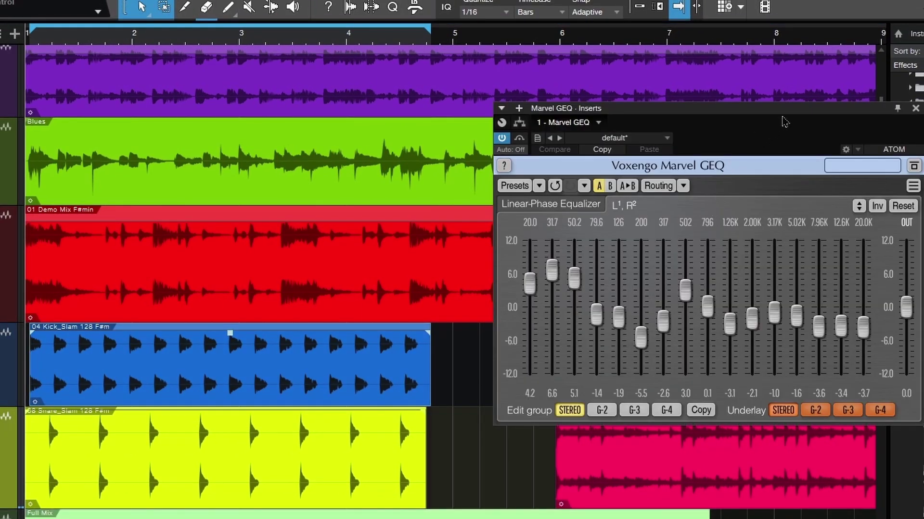
- Loop the 08 full mix event and draw a Marvel GEQ curve with 79.6 Hz at 4.2 and 2.00K at -8.0
{"action": "left_click_drag", "start_coordinate": [782, 121], "coordinate": [406, 129]}
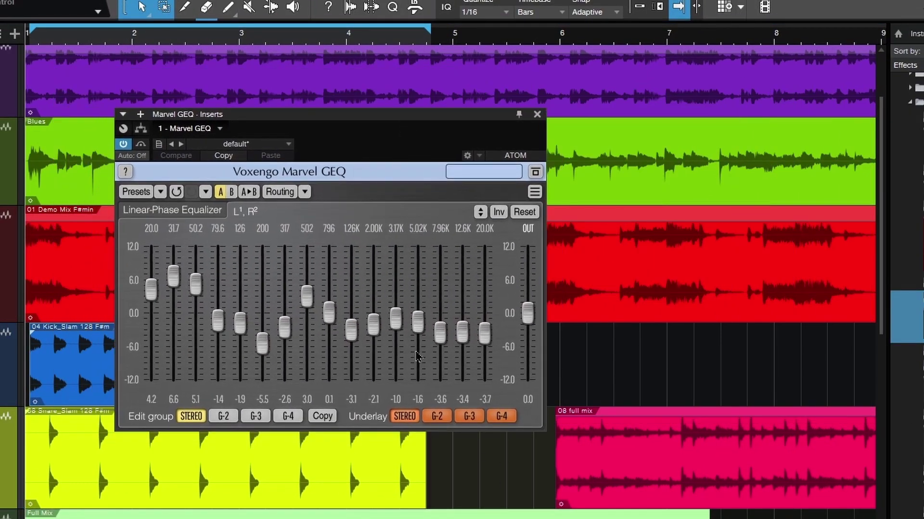
{"action": "scroll", "coordinate": [443, 477], "scroll_direction": "right", "scroll_amount": 1}
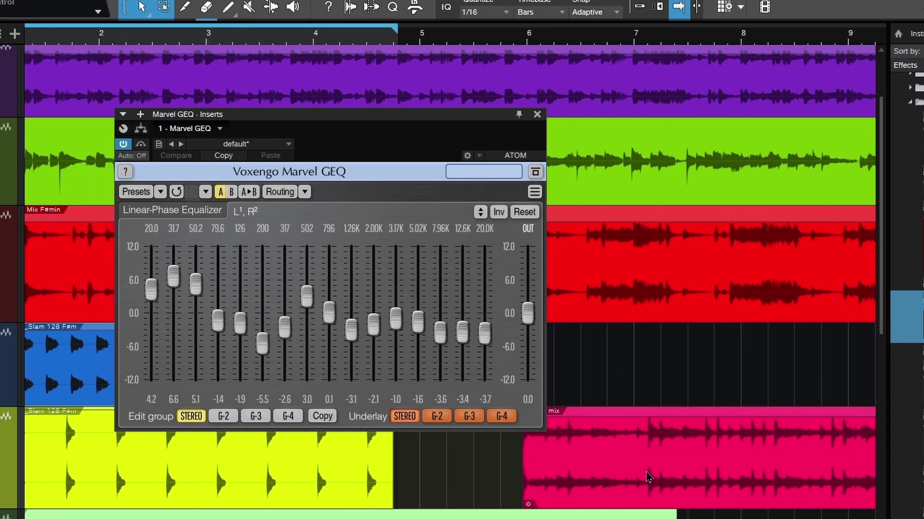
{"action": "left_click", "coordinate": [661, 472]}
{"action": "key", "text": "p"}
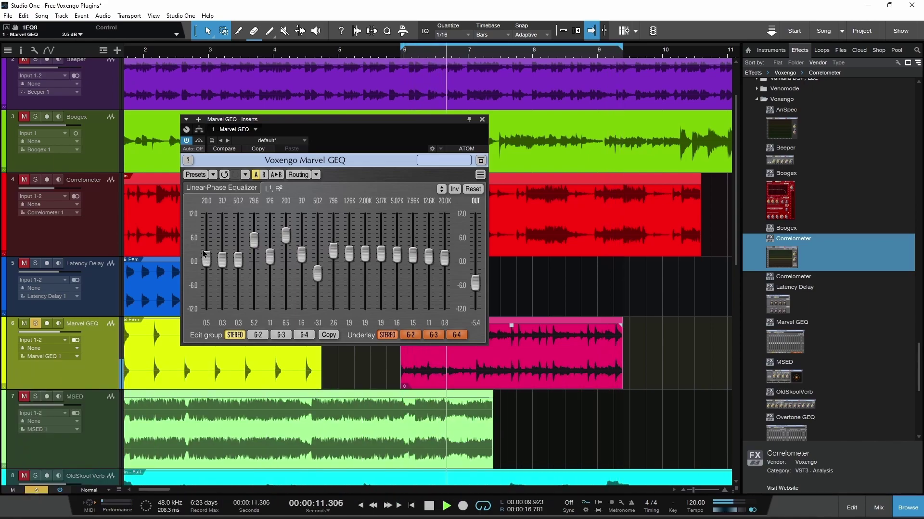
{"action": "mouse_move", "coordinate": [201, 255]}
{"action": "left_mouse_down"}
{"action": "mouse_move", "coordinate": [261, 248]}
{"action": "mouse_move", "coordinate": [289, 280]}
{"action": "mouse_move", "coordinate": [330, 259]}
{"action": "mouse_move", "coordinate": [358, 297]}
{"action": "mouse_move", "coordinate": [410, 269]}
{"action": "mouse_move", "coordinate": [421, 284]}
{"action": "mouse_move", "coordinate": [445, 260]}
{"action": "left_mouse_up"}
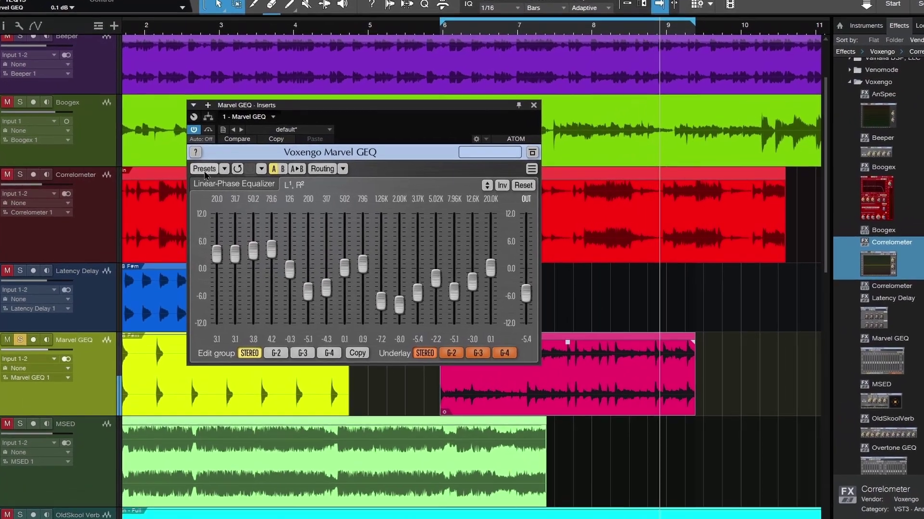
- Look at Marvel GEQ's Preset Manager and its usage hints, and close both
{"action": "left_click", "coordinate": [195, 174]}
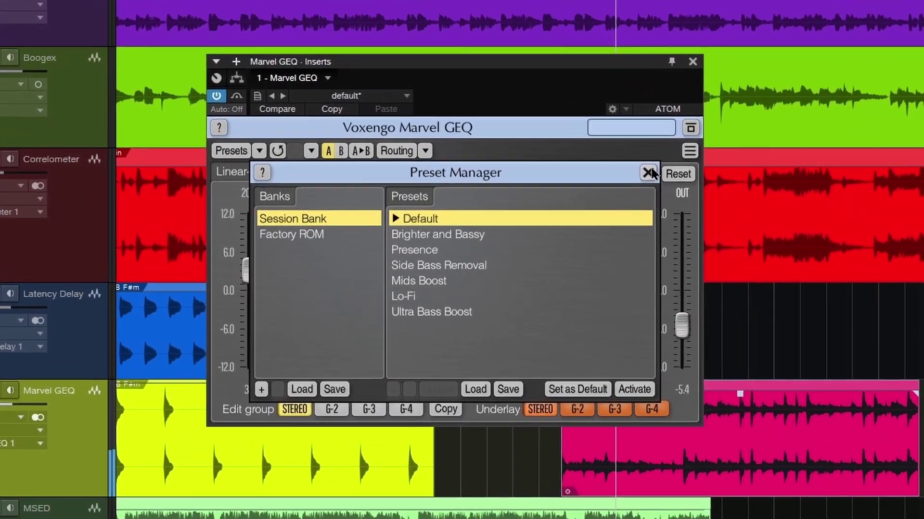
{"action": "left_click", "coordinate": [575, 179]}
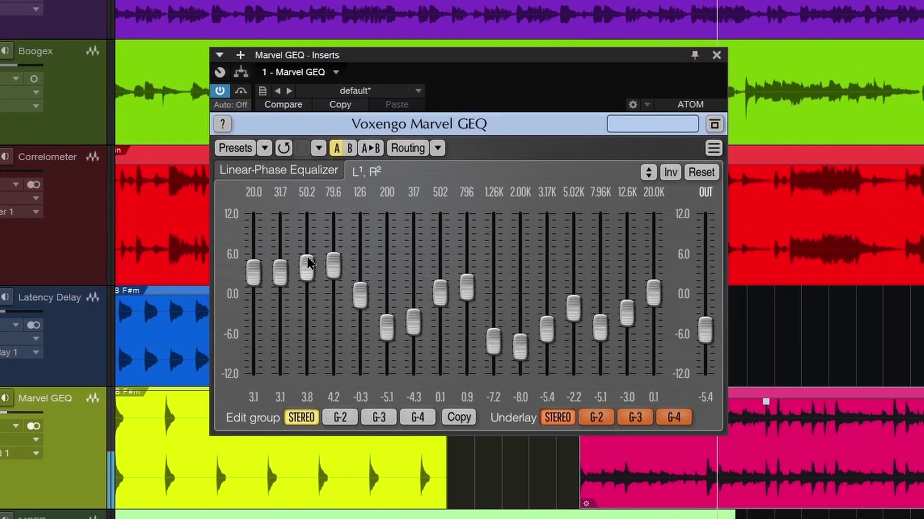
{"action": "left_click", "coordinate": [223, 124]}
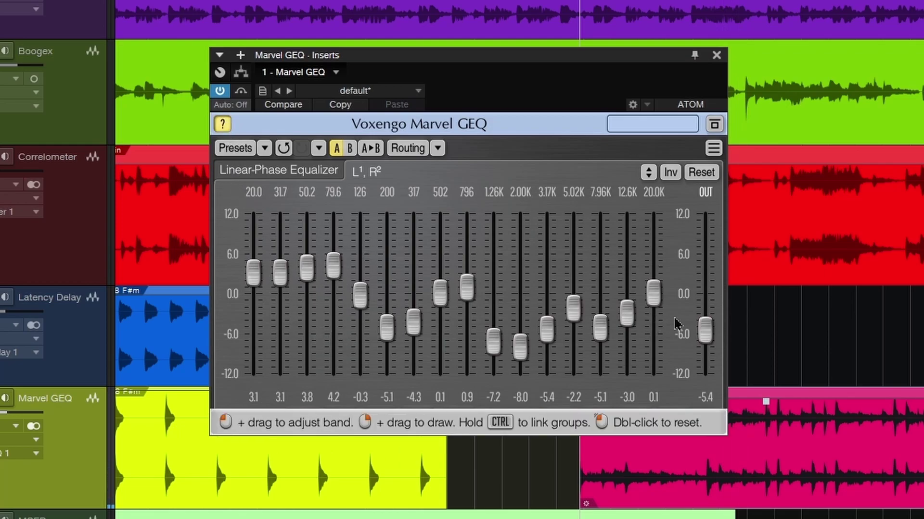
{"action": "left_click", "coordinate": [222, 124]}
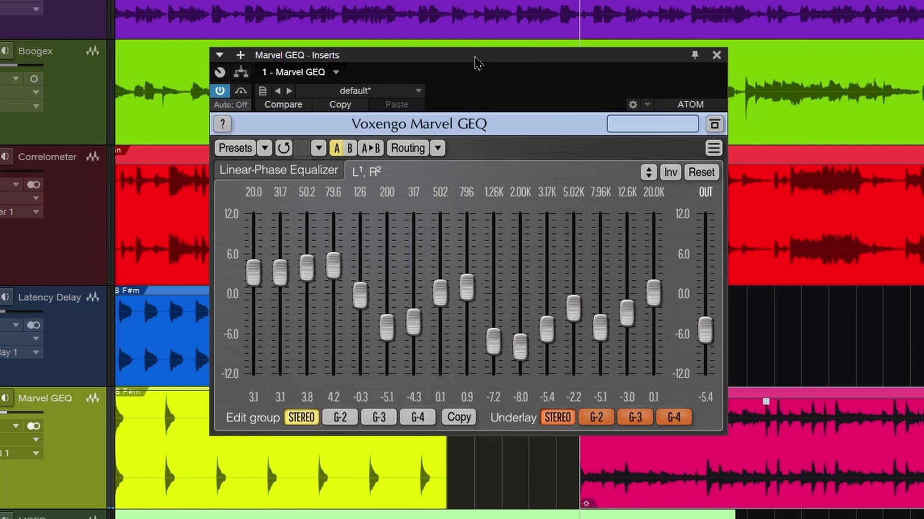
- Examine Marvel GEQ's Channel Routing settings for input, mid/side pairs, group assignments and output, and close them
{"action": "mouse_move", "coordinate": [467, 56]}
{"action": "left_mouse_down"}
{"action": "mouse_move", "coordinate": [459, 66]}
{"action": "mouse_move", "coordinate": [461, 54]}
{"action": "left_mouse_up"}
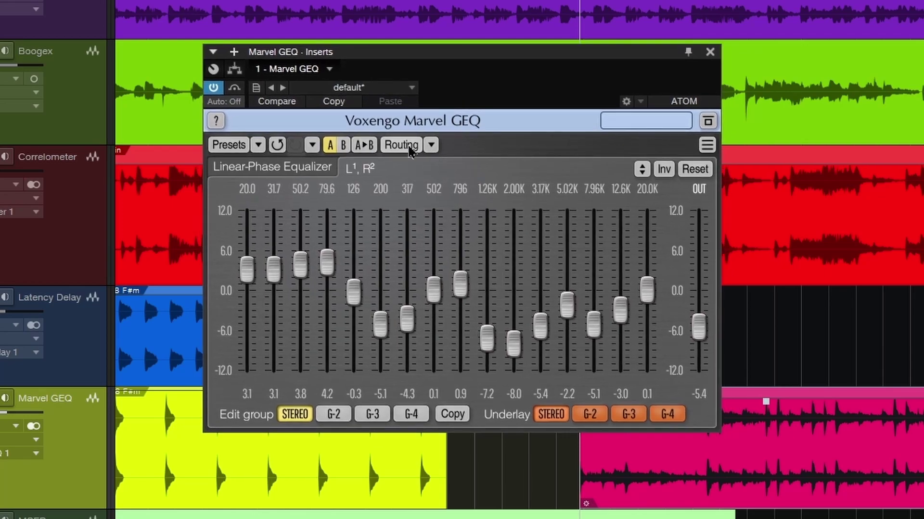
{"action": "left_click", "coordinate": [419, 145]}
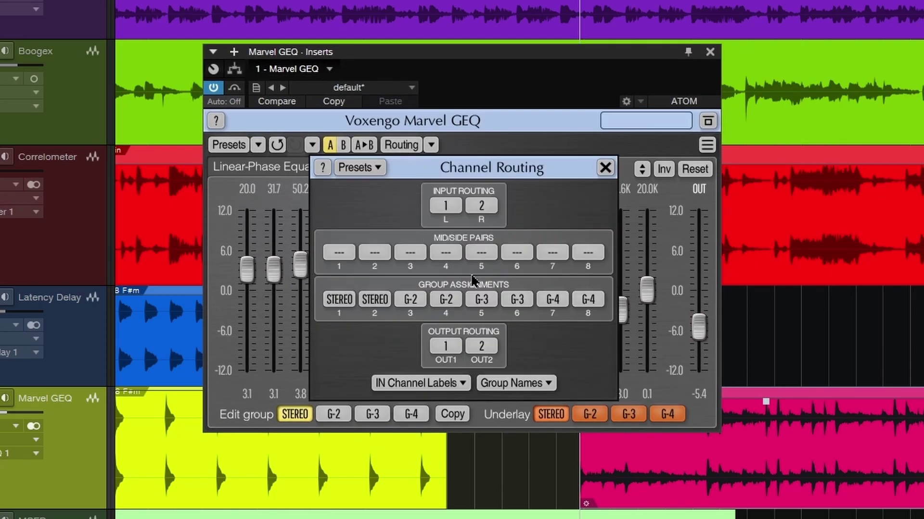
{"action": "left_click", "coordinate": [605, 168]}
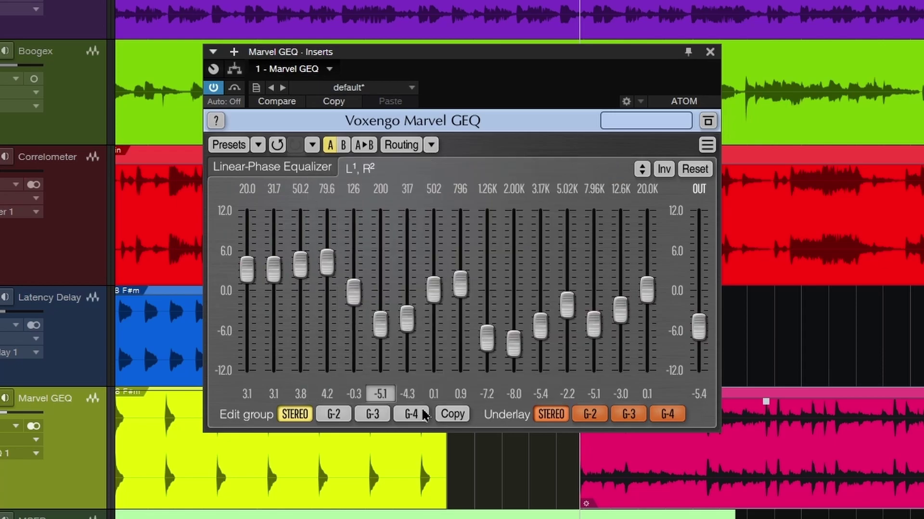
- Show the G-2 underlay in Marvel GEQ and view the G-2 edit group's curve before returning to STEREO
{"action": "left_click", "coordinate": [590, 414]}
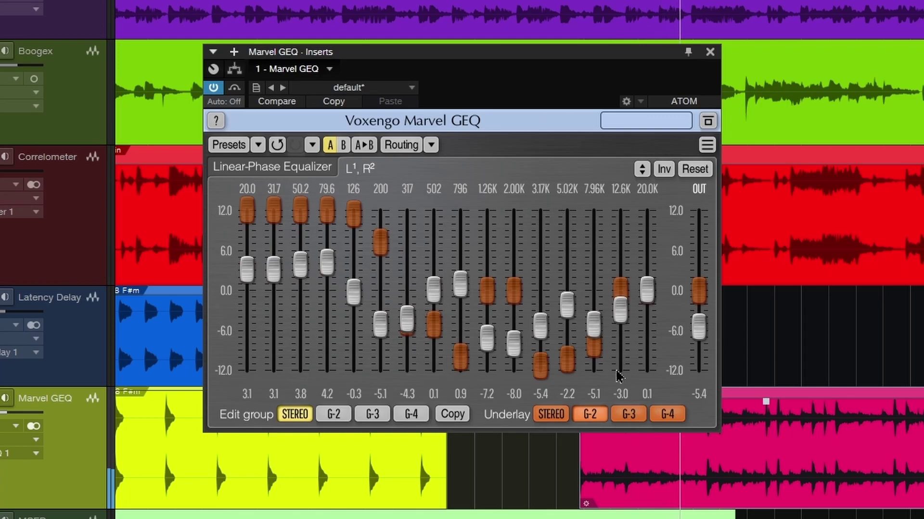
{"action": "left_click", "coordinate": [320, 417]}
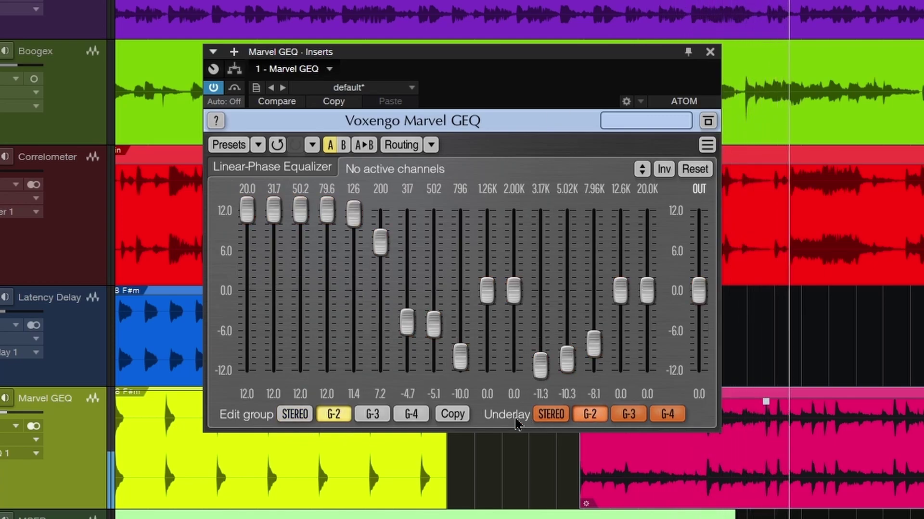
{"action": "left_click", "coordinate": [298, 414]}
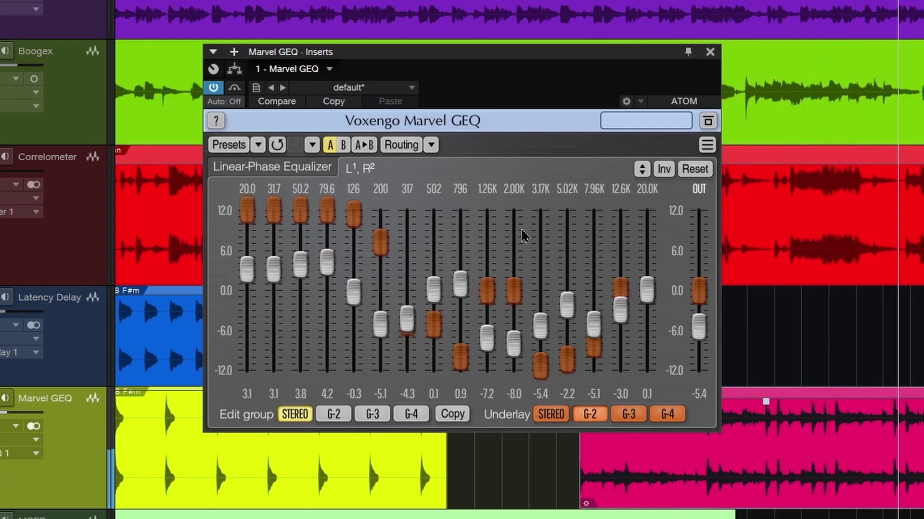
- Apply the Dual Mono routing preset to Marvel GEQ
{"action": "left_click", "coordinate": [430, 147]}
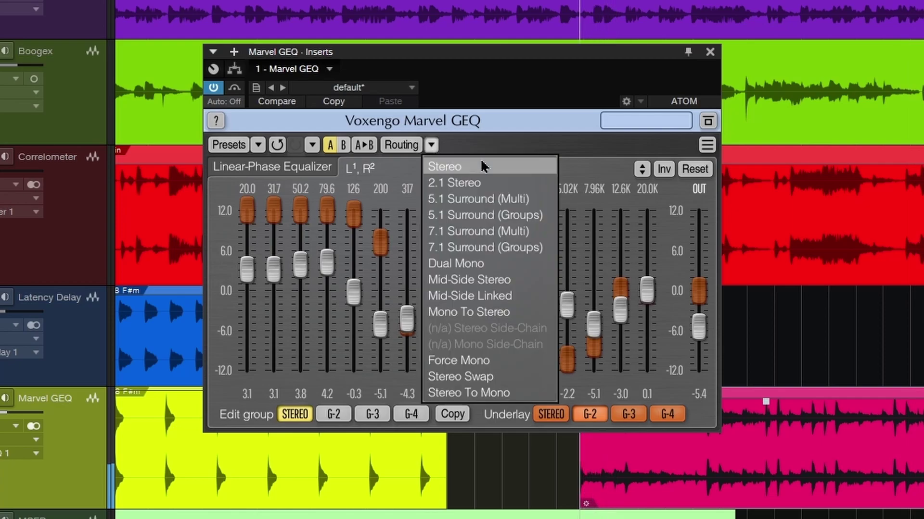
{"action": "left_click", "coordinate": [484, 269]}
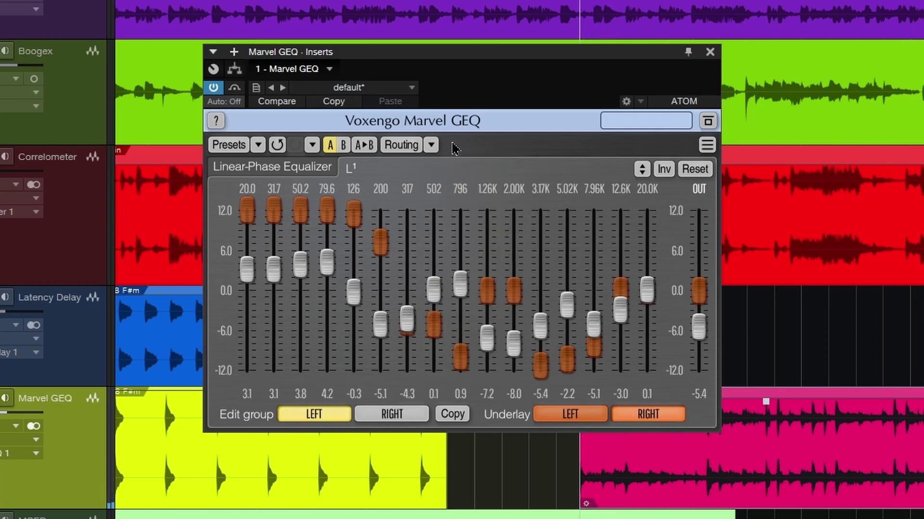
{"action": "left_click_drag", "start_coordinate": [476, 69], "coordinate": [490, 69]}
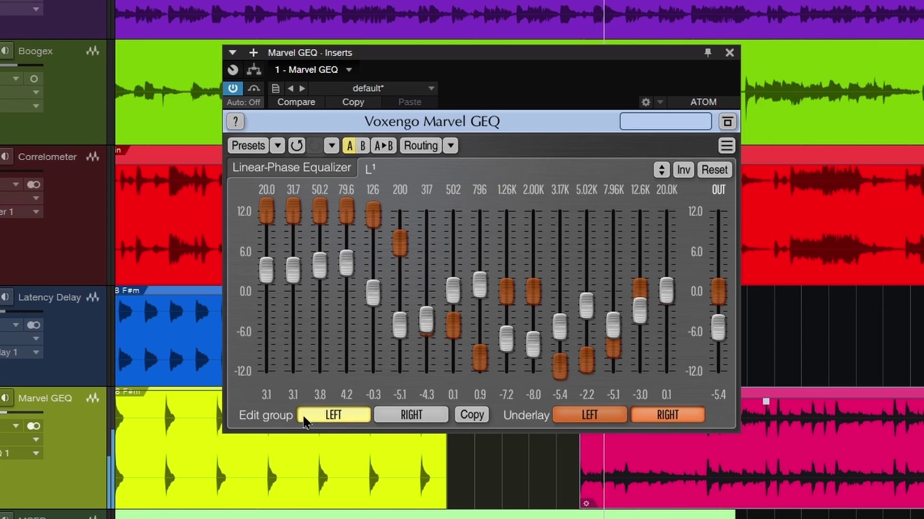
- Redraw the RIGHT group's EQ curve with the low bands at about 12.0 and 317 Hz upward at about -11.5
{"action": "left_click", "coordinate": [418, 418]}
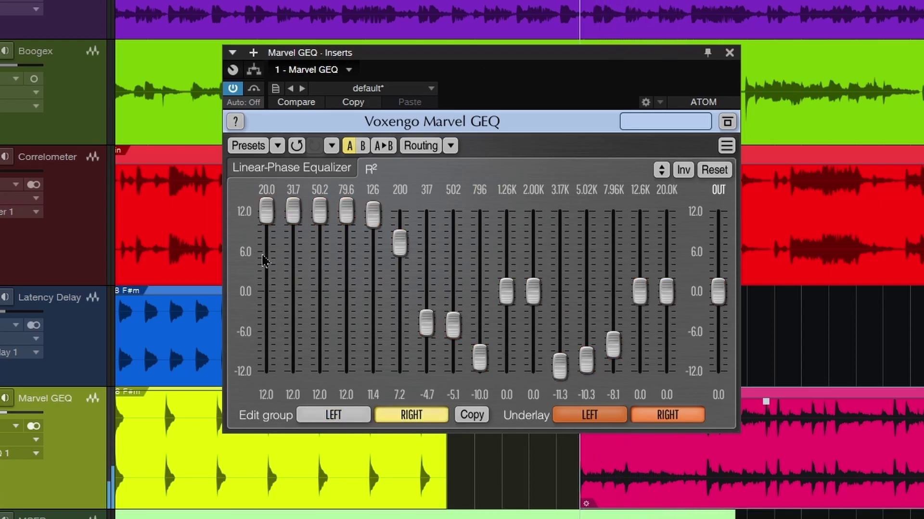
{"action": "mouse_move", "coordinate": [269, 236]}
{"action": "left_mouse_down"}
{"action": "mouse_move", "coordinate": [365, 224]}
{"action": "mouse_move", "coordinate": [370, 206]}
{"action": "mouse_move", "coordinate": [265, 203]}
{"action": "mouse_move", "coordinate": [255, 210]}
{"action": "mouse_move", "coordinate": [272, 217]}
{"action": "mouse_move", "coordinate": [491, 224]}
{"action": "left_mouse_up"}
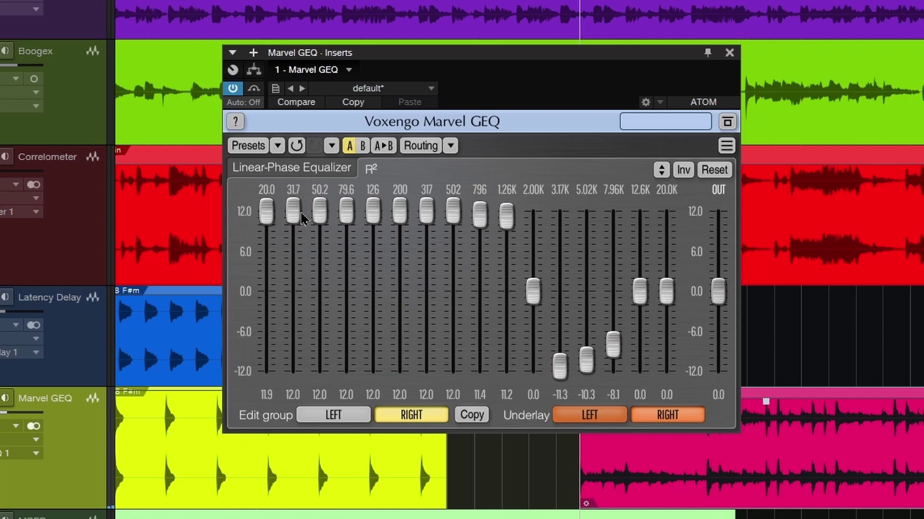
{"action": "mouse_move", "coordinate": [399, 309]}
{"action": "left_mouse_down"}
{"action": "mouse_move", "coordinate": [398, 370]}
{"action": "mouse_move", "coordinate": [668, 370]}
{"action": "left_mouse_up"}
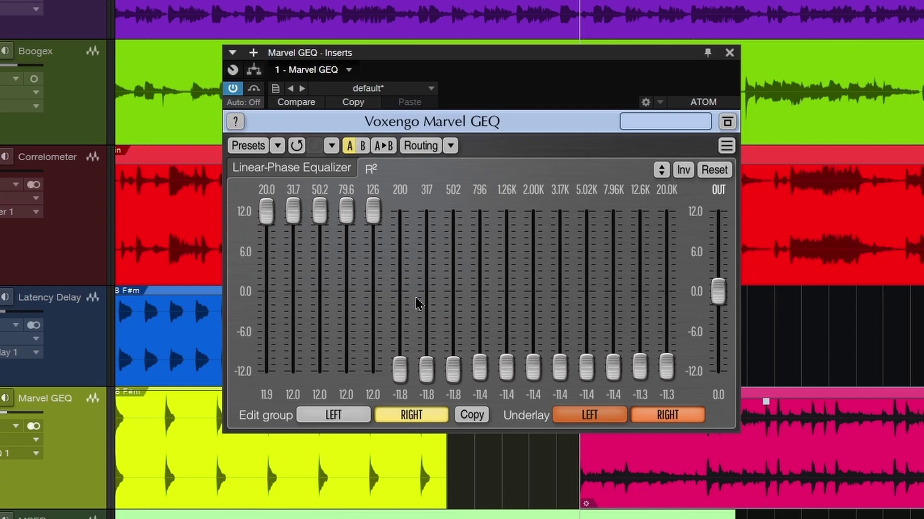
- Draw the LEFT group's curve with 20 to 317 Hz at about -11.2 and 796 Hz upward at 12.0, and change the underlay to LEFT
{"action": "left_click", "coordinate": [333, 415]}
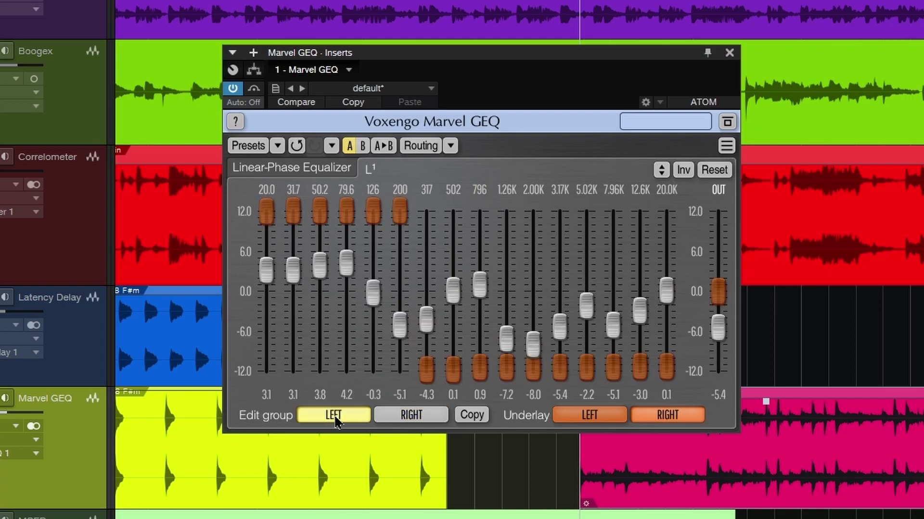
{"action": "mouse_move", "coordinate": [265, 369]}
{"action": "left_mouse_down"}
{"action": "mouse_move", "coordinate": [456, 376]}
{"action": "mouse_move", "coordinate": [479, 208]}
{"action": "mouse_move", "coordinate": [667, 209]}
{"action": "left_mouse_up"}
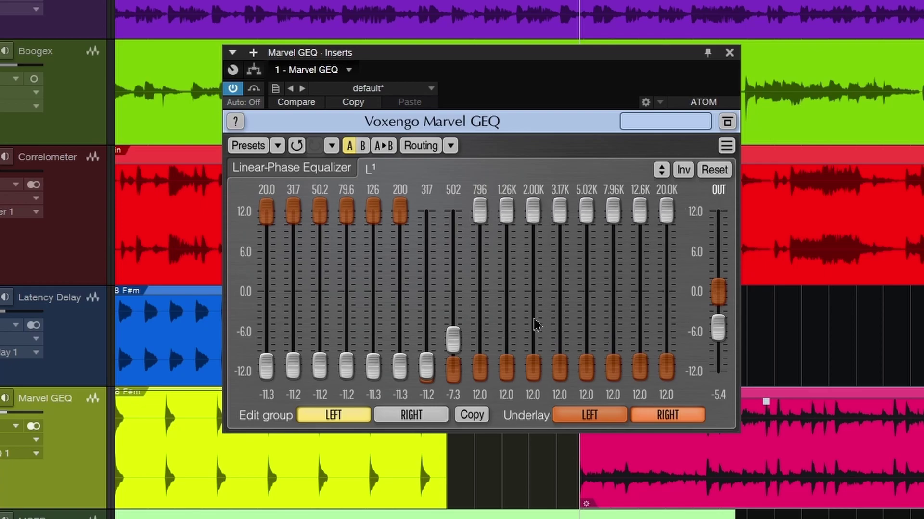
{"action": "left_click", "coordinate": [594, 420]}
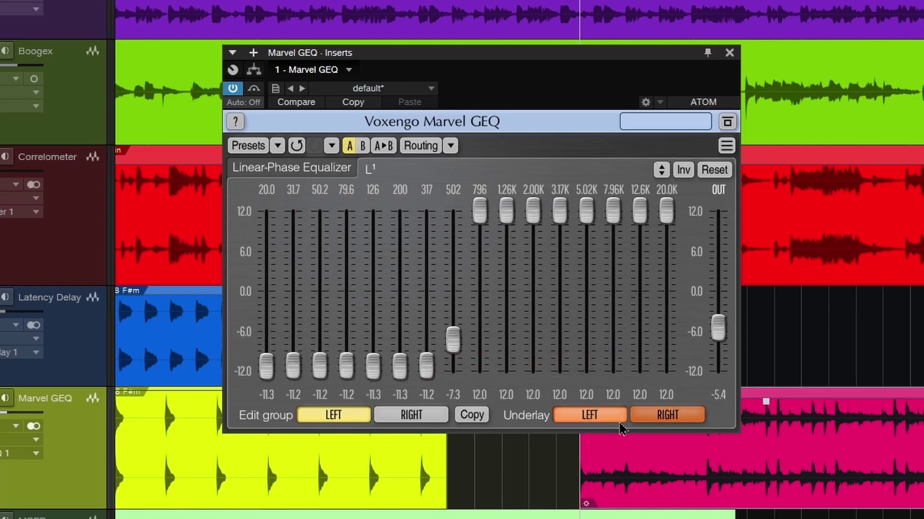
- Compare the RIGHT and LEFT underlays in Marvel GEQ and view the RIGHT edit group's curve
{"action": "left_click", "coordinate": [666, 418]}
{"action": "left_click", "coordinate": [579, 419]}
{"action": "left_click", "coordinate": [654, 416]}
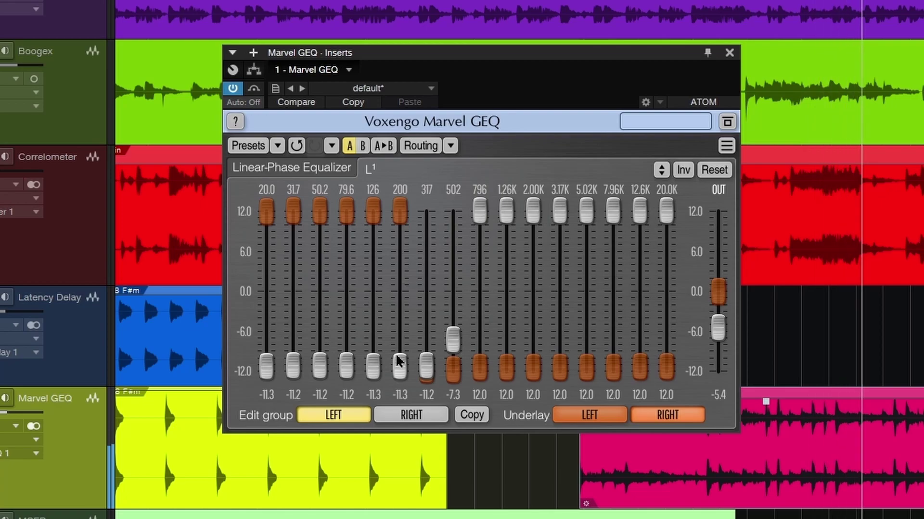
{"action": "left_click", "coordinate": [411, 415]}
- Apply the Mid-Side Stereo routing preset to Marvel GEQ and redraw the SIDE group's curve between about -0.4 and 2.2 during playback
{"action": "left_click", "coordinate": [452, 147]}
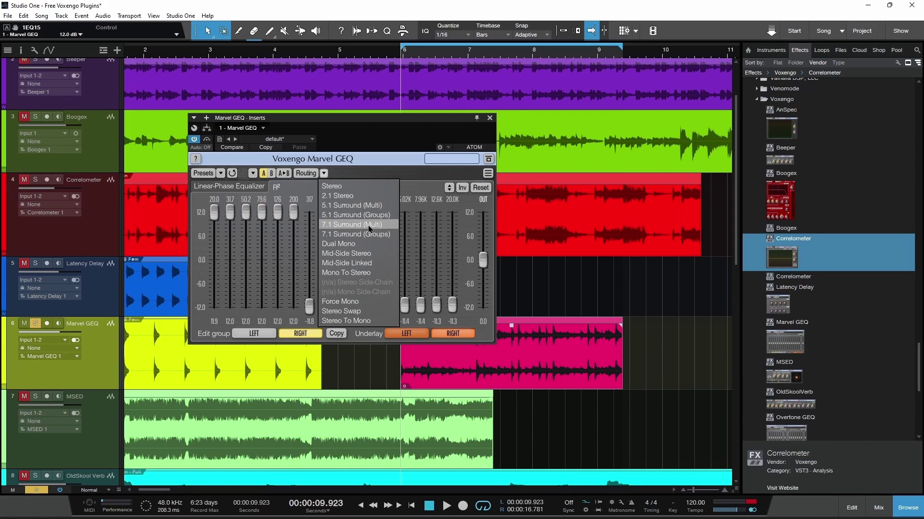
{"action": "left_click", "coordinate": [367, 256]}
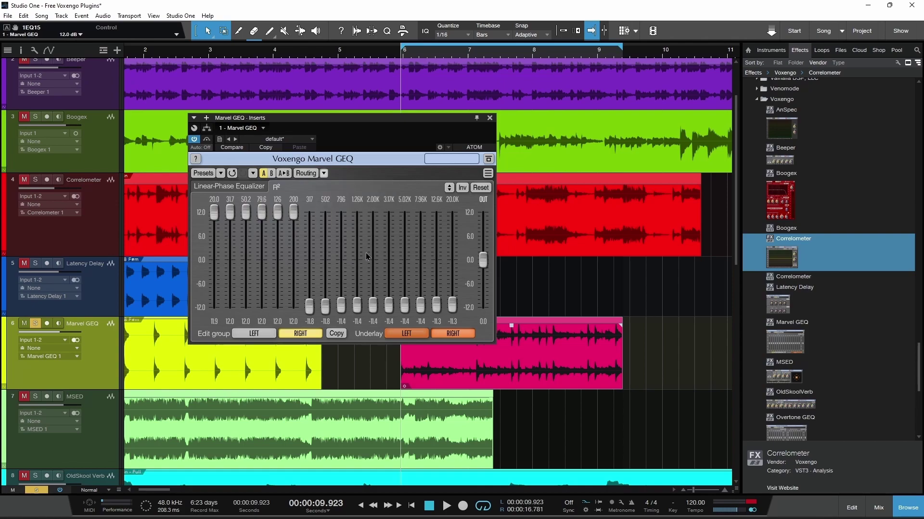
{"action": "left_click", "coordinate": [408, 333]}
{"action": "key", "text": "space"}
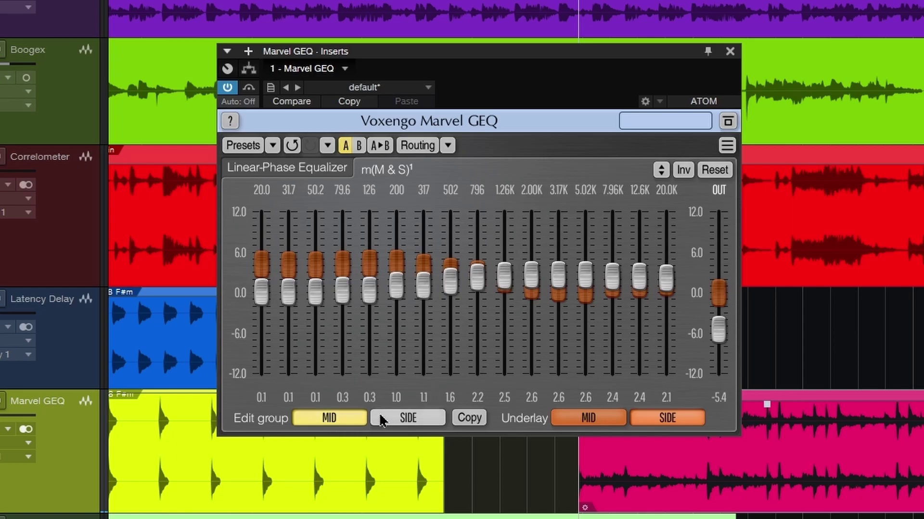
{"action": "left_click", "coordinate": [294, 333]}
{"action": "mouse_move", "coordinate": [260, 287]}
{"action": "left_mouse_down"}
{"action": "mouse_move", "coordinate": [624, 293]}
{"action": "mouse_move", "coordinate": [695, 282]}
{"action": "left_mouse_up"}
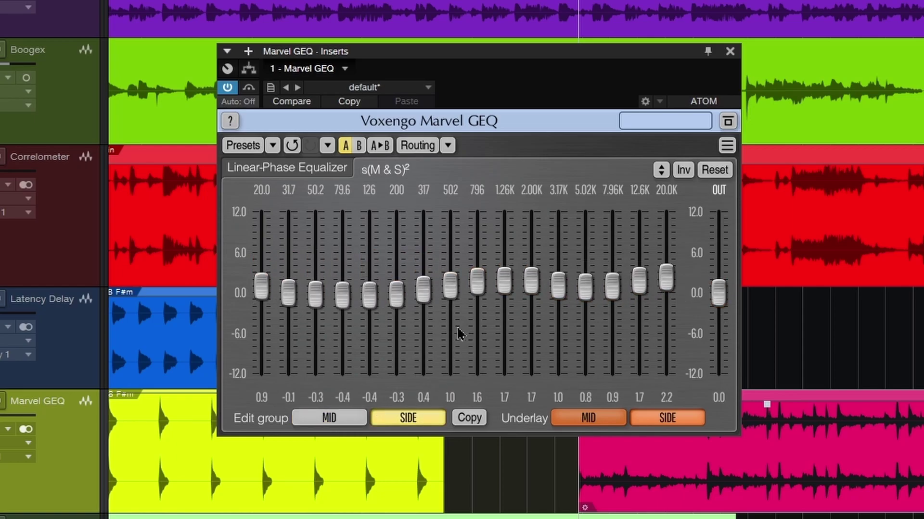
- Boost the MID group's 20 to 126 Hz bands to about 2.0, 8.4, 5.7, 6.6 and 4.3, and cut 1.26K upward from -2.8 to -5.6
{"action": "left_click", "coordinate": [330, 418]}
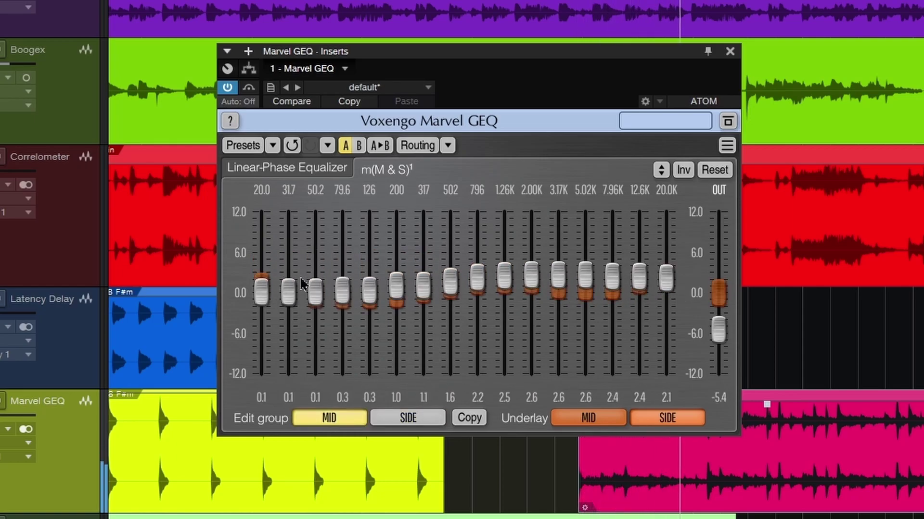
{"action": "left_click_drag", "start_coordinate": [288, 292], "coordinate": [288, 235]}
{"action": "mouse_move", "coordinate": [315, 293]}
{"action": "left_mouse_down"}
{"action": "mouse_move", "coordinate": [315, 262]}
{"action": "mouse_move", "coordinate": [342, 247]}
{"action": "left_mouse_up"}
{"action": "left_click_drag", "start_coordinate": [369, 291], "coordinate": [369, 264]}
{"action": "left_click_drag", "start_coordinate": [261, 292], "coordinate": [261, 279]}
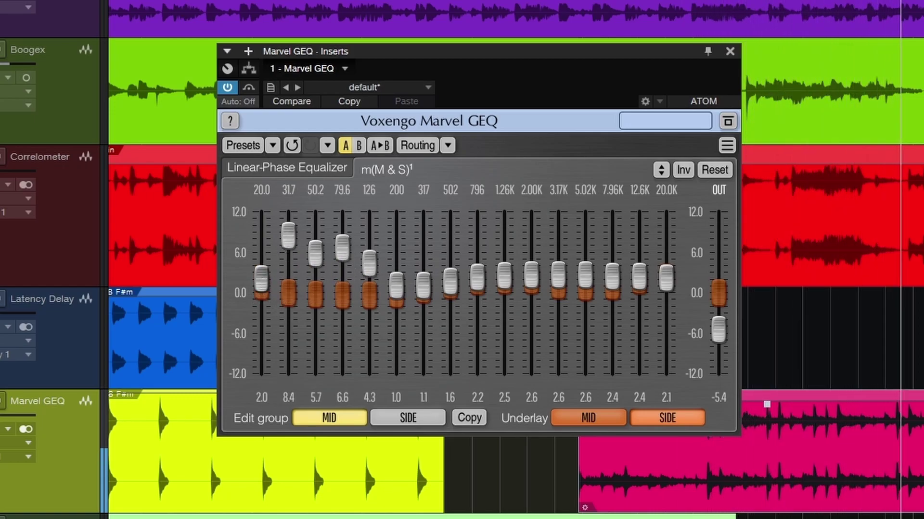
{"action": "mouse_move", "coordinate": [498, 285]}
{"action": "left_mouse_down"}
{"action": "mouse_move", "coordinate": [542, 300]}
{"action": "mouse_move", "coordinate": [556, 322]}
{"action": "mouse_move", "coordinate": [655, 333]}
{"action": "mouse_move", "coordinate": [503, 311]}
{"action": "left_mouse_up"}
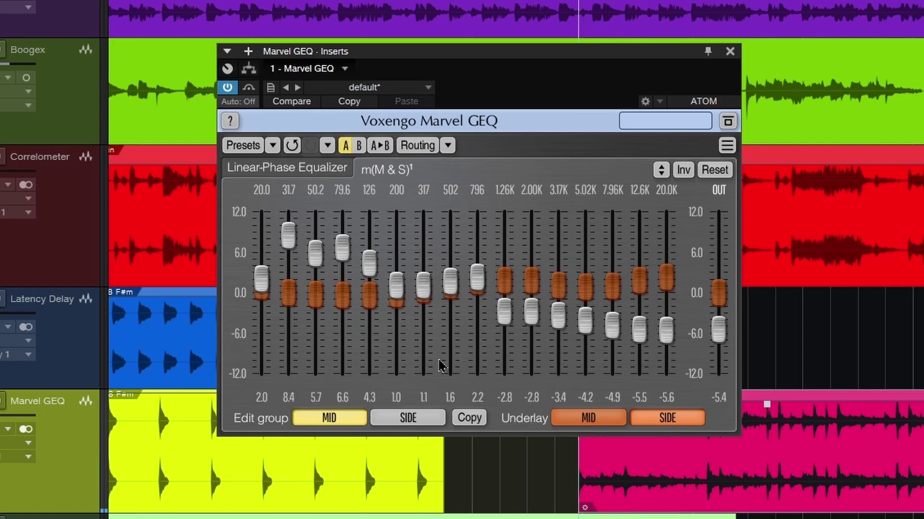
- Redraw the SIDE group's curve with 20 to 317 Hz at about -6.5 to -8.6, rising from 502 Hz to about 5.1 at 12.6K
{"action": "left_click", "coordinate": [408, 418]}
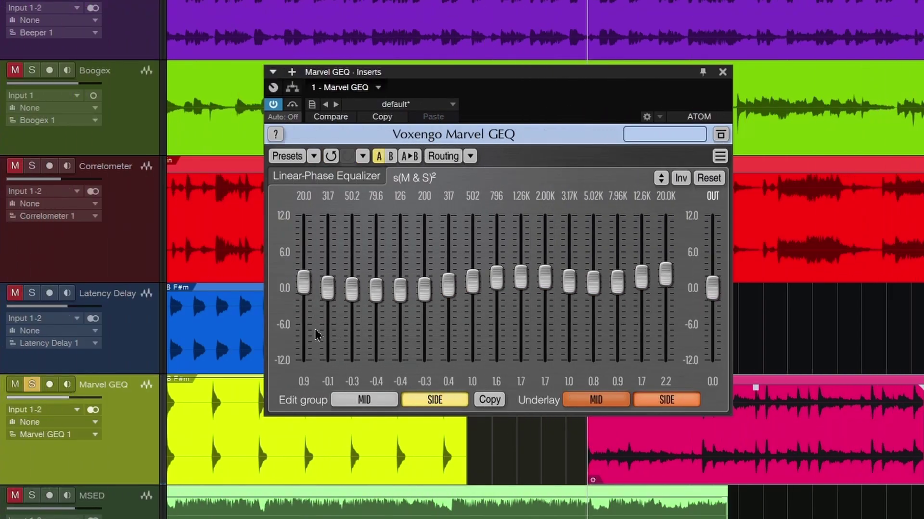
{"action": "mouse_move", "coordinate": [316, 335]}
{"action": "left_mouse_down"}
{"action": "mouse_move", "coordinate": [412, 345]}
{"action": "mouse_move", "coordinate": [465, 338]}
{"action": "mouse_move", "coordinate": [397, 327]}
{"action": "mouse_move", "coordinate": [424, 333]}
{"action": "left_mouse_up"}
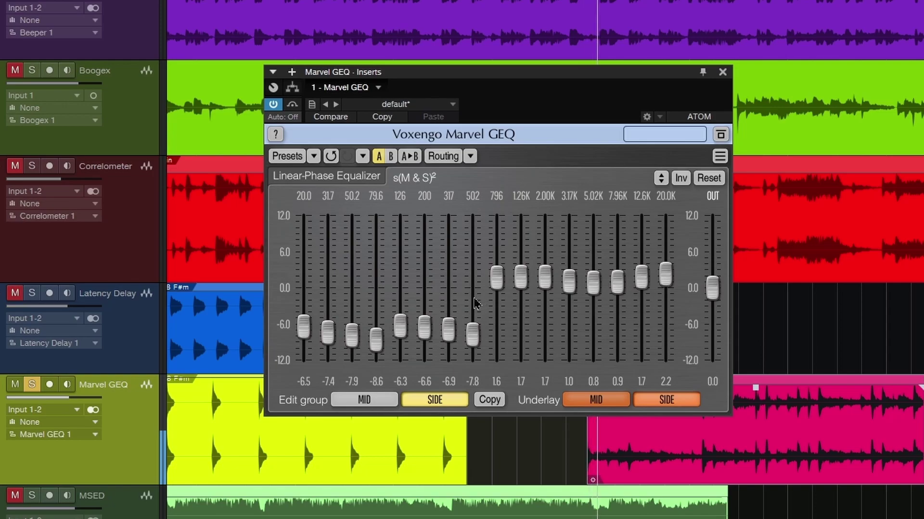
{"action": "mouse_move", "coordinate": [473, 303]}
{"action": "left_mouse_down"}
{"action": "mouse_move", "coordinate": [543, 278]}
{"action": "mouse_move", "coordinate": [640, 262]}
{"action": "left_mouse_up"}
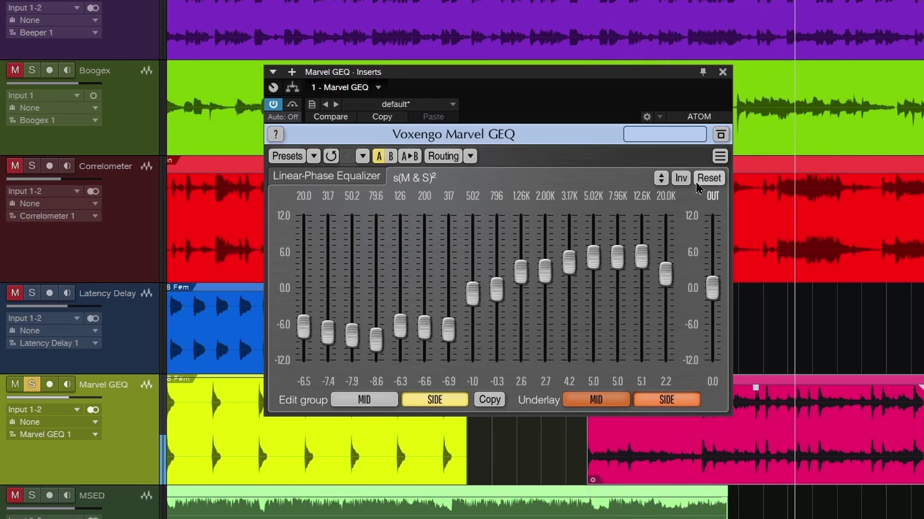
- Set Marvel GEQ's UI colors to ORANGE and close its settings
{"action": "left_click", "coordinate": [719, 155]}
{"action": "left_click", "coordinate": [704, 329]}
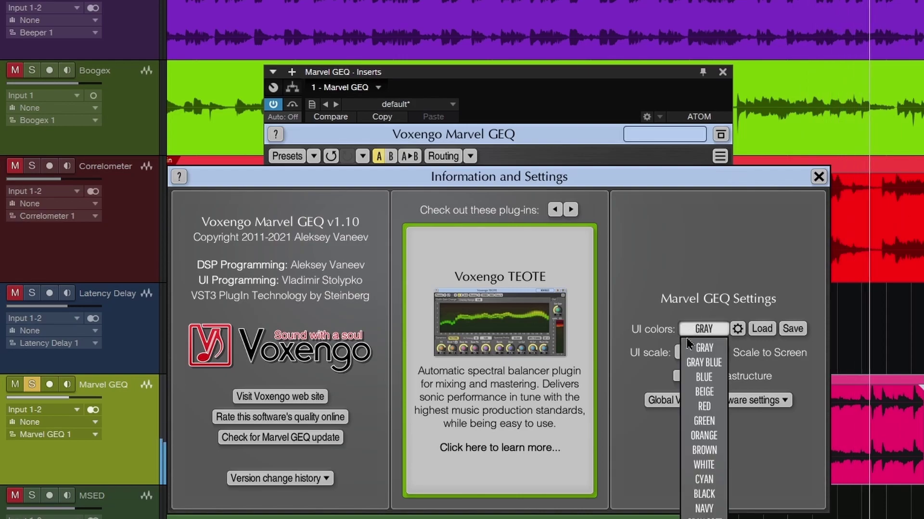
{"action": "left_click", "coordinate": [704, 436]}
{"action": "left_click", "coordinate": [818, 177]}
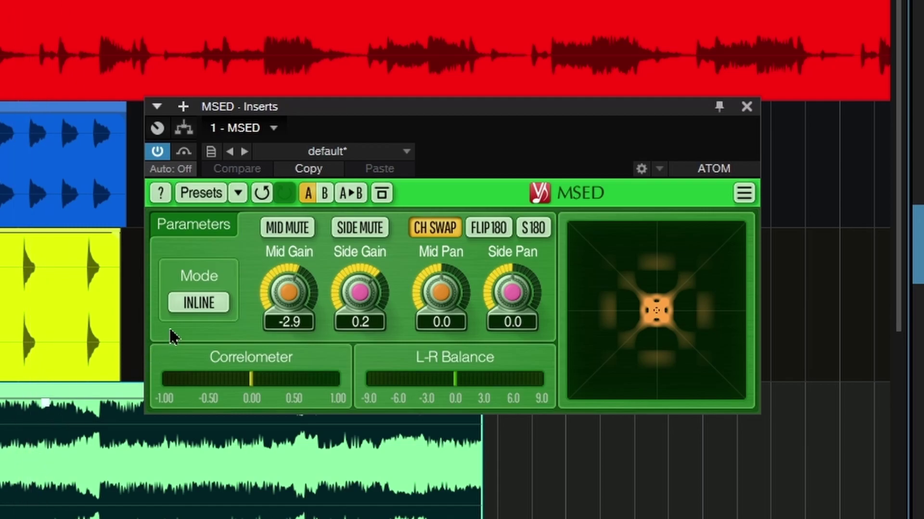
- Keep MSED in INLINE mode, and set Mid Gain to about 0.2 and vary Side Gain during playback
{"action": "left_click", "coordinate": [202, 301]}
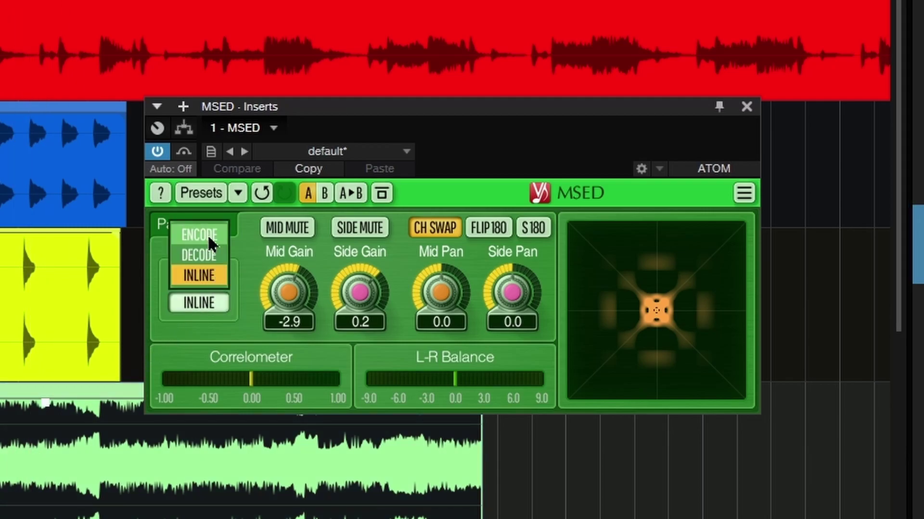
{"action": "left_click", "coordinate": [206, 321]}
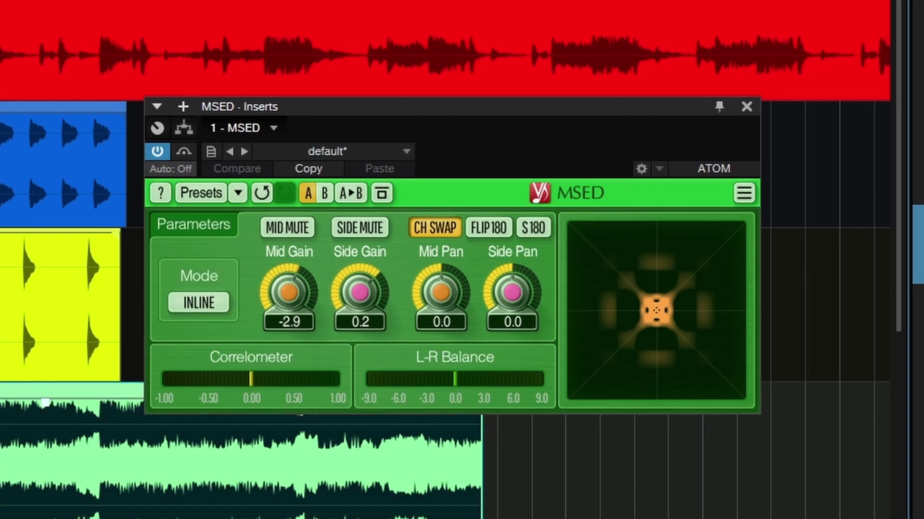
{"action": "key", "text": "space"}
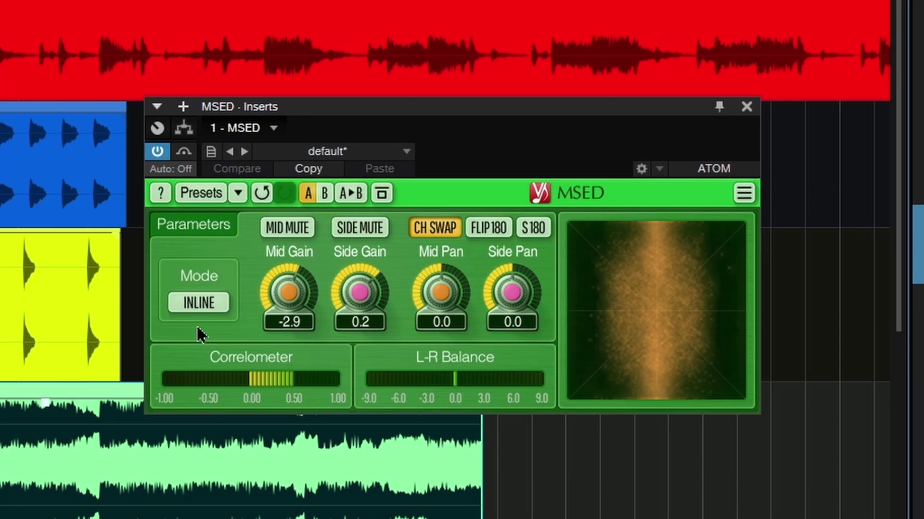
{"action": "mouse_move", "coordinate": [280, 288]}
{"action": "left_mouse_down"}
{"action": "mouse_move", "coordinate": [280, 307]}
{"action": "mouse_move", "coordinate": [280, 294]}
{"action": "mouse_move", "coordinate": [291, 313]}
{"action": "mouse_move", "coordinate": [289, 275]}
{"action": "left_mouse_up"}
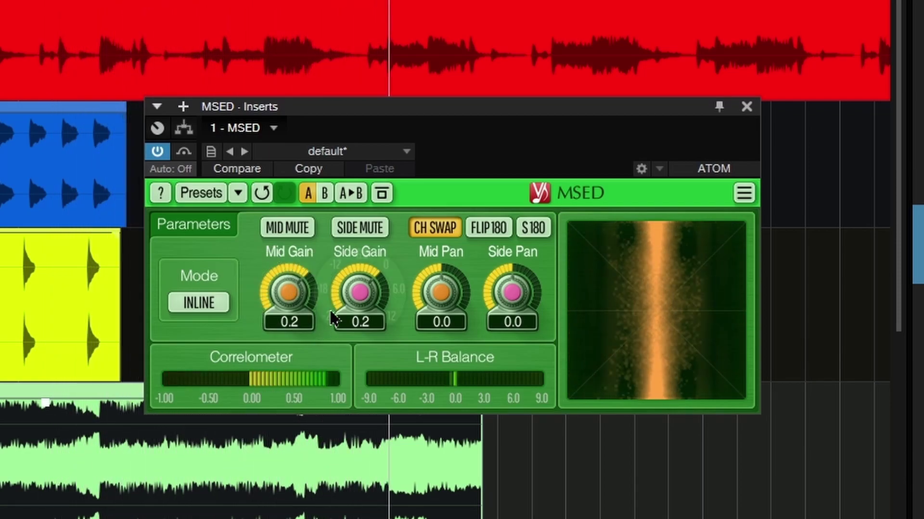
{"action": "mouse_move", "coordinate": [358, 294]}
{"action": "left_mouse_down"}
{"action": "mouse_move", "coordinate": [359, 314]}
{"action": "mouse_move", "coordinate": [371, 318]}
{"action": "mouse_move", "coordinate": [364, 311]}
{"action": "left_mouse_up"}
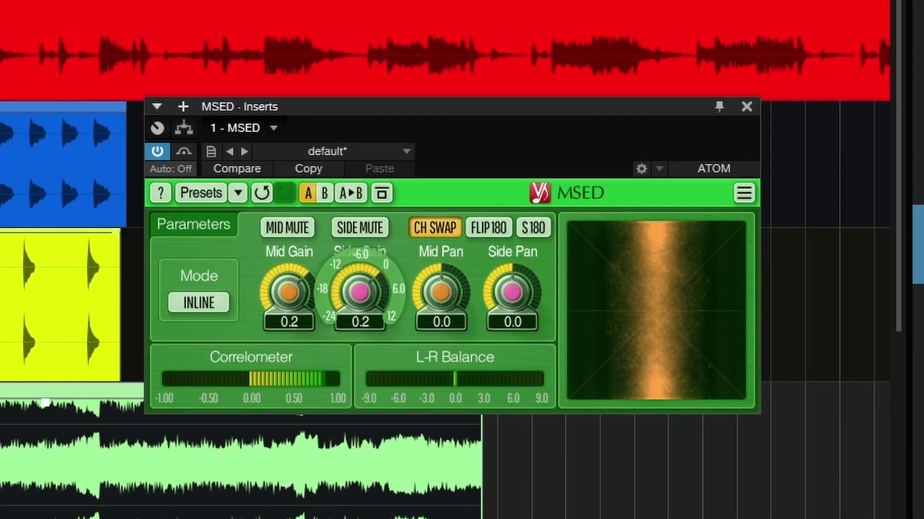
- Disable MSED's channel swap and set Mid Gain to about -3.5, Side Gain to -6.1, Mid Pan to -5.2 and Side Pan to 80.0
{"action": "left_click_drag", "start_coordinate": [360, 292], "coordinate": [360, 298]}
{"action": "left_click", "coordinate": [440, 233]}
{"action": "left_click_drag", "start_coordinate": [274, 275], "coordinate": [280, 289]}
{"action": "mouse_move", "coordinate": [439, 290]}
{"action": "left_mouse_down"}
{"action": "mouse_move", "coordinate": [440, 307]}
{"action": "mouse_move", "coordinate": [440, 283]}
{"action": "mouse_move", "coordinate": [440, 291]}
{"action": "left_mouse_up"}
{"action": "mouse_move", "coordinate": [512, 292]}
{"action": "left_mouse_down"}
{"action": "mouse_move", "coordinate": [511, 312]}
{"action": "mouse_move", "coordinate": [507, 271]}
{"action": "mouse_move", "coordinate": [505, 303]}
{"action": "mouse_move", "coordinate": [512, 294]}
{"action": "left_mouse_up"}
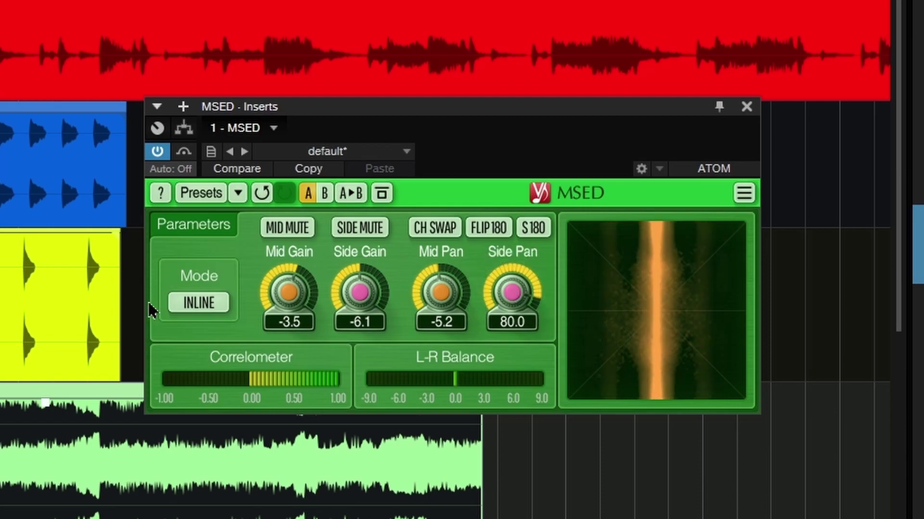
- Switch MSED to ENCODE mode and set Mid Gain to about -0.8 and Side Gain to about -0.5
{"action": "left_click", "coordinate": [199, 303]}
{"action": "left_click", "coordinate": [199, 235]}
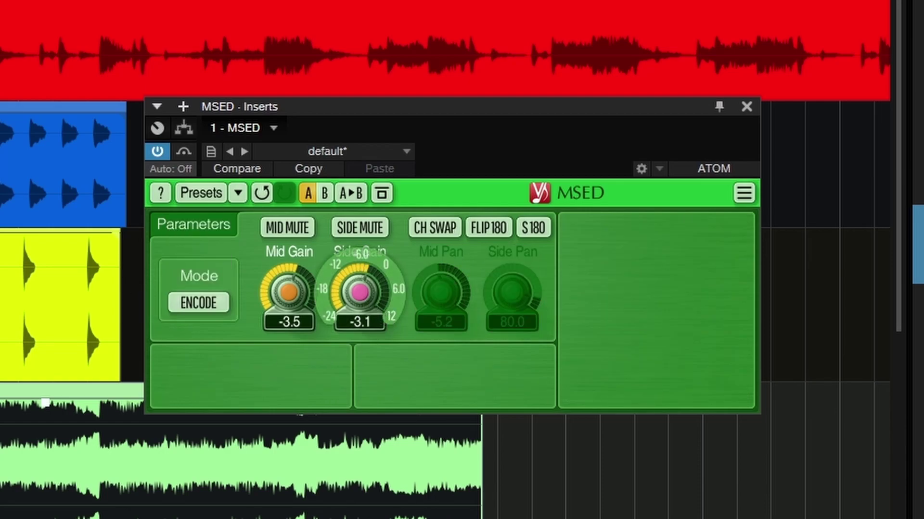
{"action": "left_click_drag", "start_coordinate": [360, 292], "coordinate": [360, 289]}
{"action": "left_click_drag", "start_coordinate": [288, 293], "coordinate": [289, 296]}
{"action": "left_click_drag", "start_coordinate": [360, 292], "coordinate": [360, 287]}
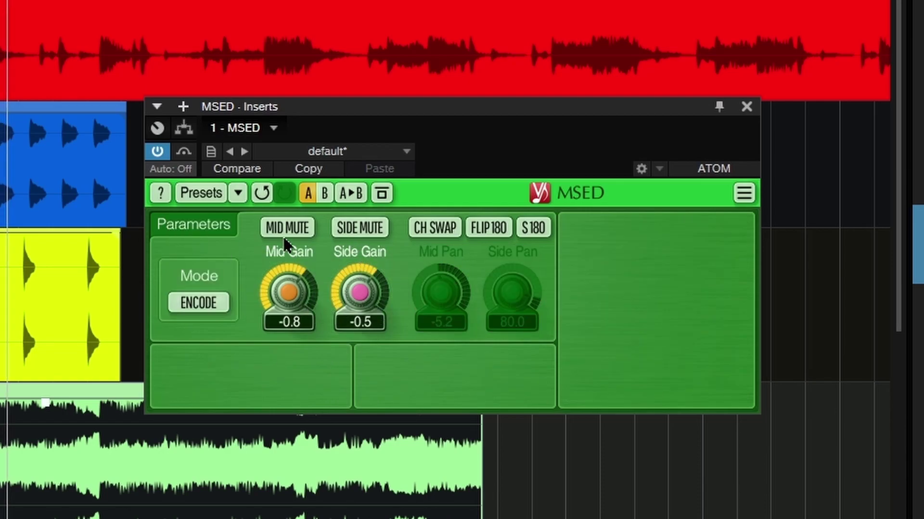
- Try MSED's DECODE mode and return the plugin to INLINE mode
{"action": "left_click", "coordinate": [195, 302]}
{"action": "left_click", "coordinate": [211, 257]}
{"action": "left_click", "coordinate": [199, 303]}
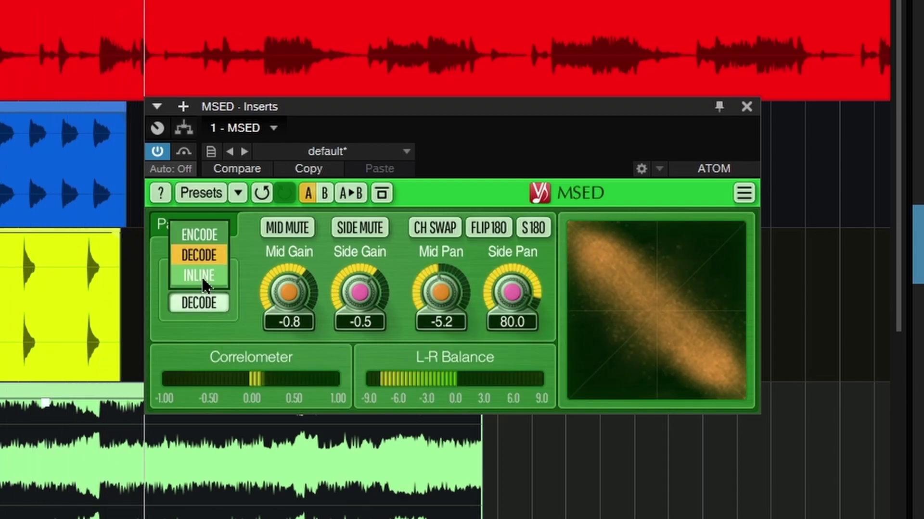
{"action": "left_click", "coordinate": [199, 275]}
- Set MSED's Side Pan to 0.0, Mid Pan to about -14.0, Mid Gain to about -6.6 and Side Gain to about -1.7, and close it
{"action": "double_click", "coordinate": [504, 298]}
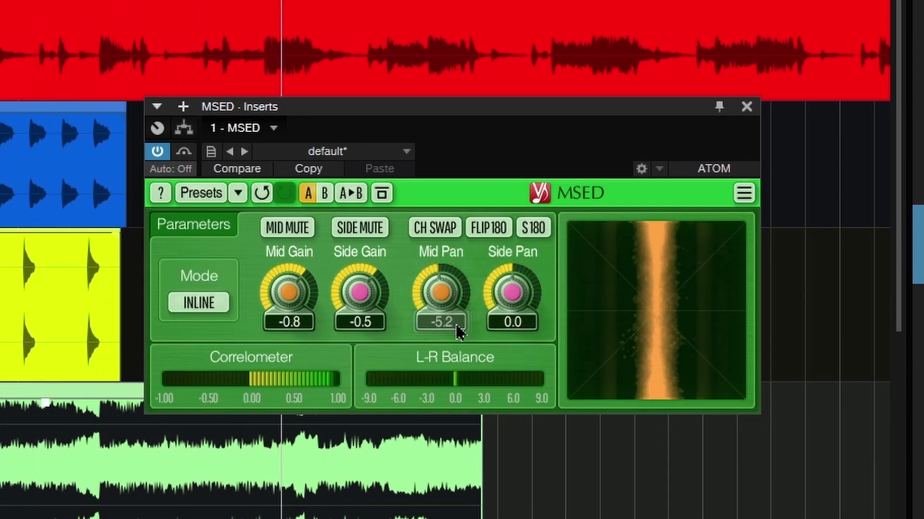
{"action": "left_click_drag", "start_coordinate": [440, 298], "coordinate": [439, 306]}
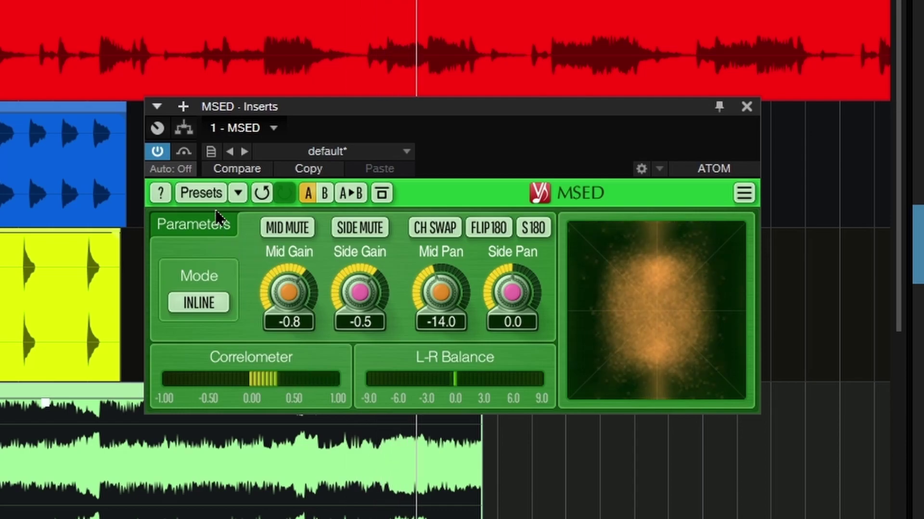
{"action": "left_click", "coordinate": [200, 192]}
{"action": "left_click", "coordinate": [704, 222]}
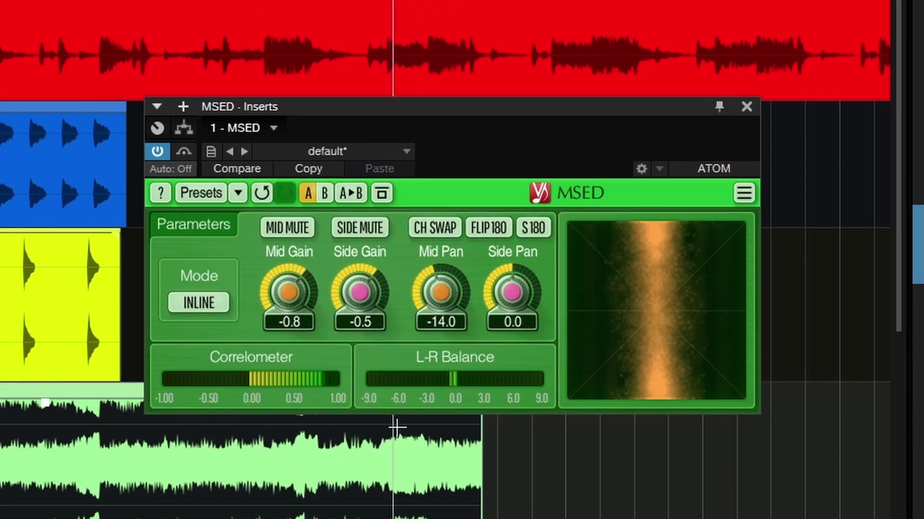
{"action": "left_click_drag", "start_coordinate": [289, 292], "coordinate": [289, 320]}
{"action": "left_click_drag", "start_coordinate": [358, 302], "coordinate": [358, 305]}
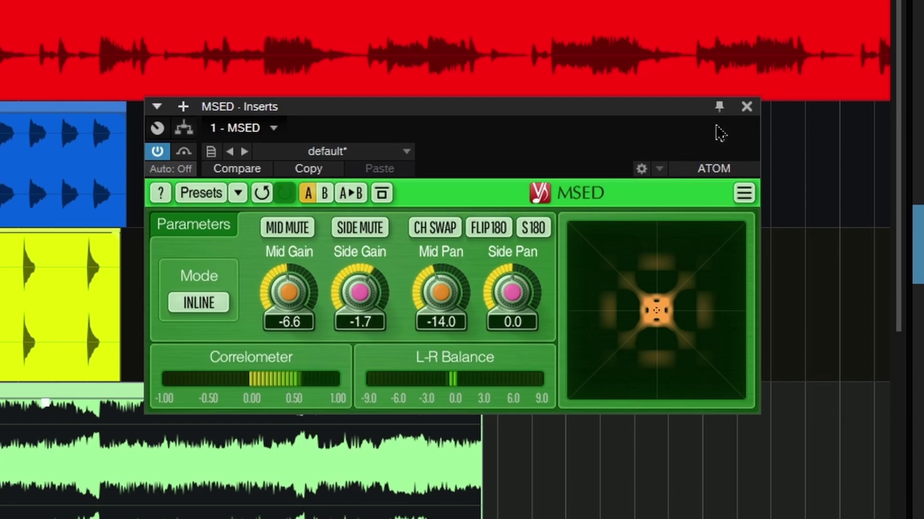
{"action": "left_click", "coordinate": [746, 107]}
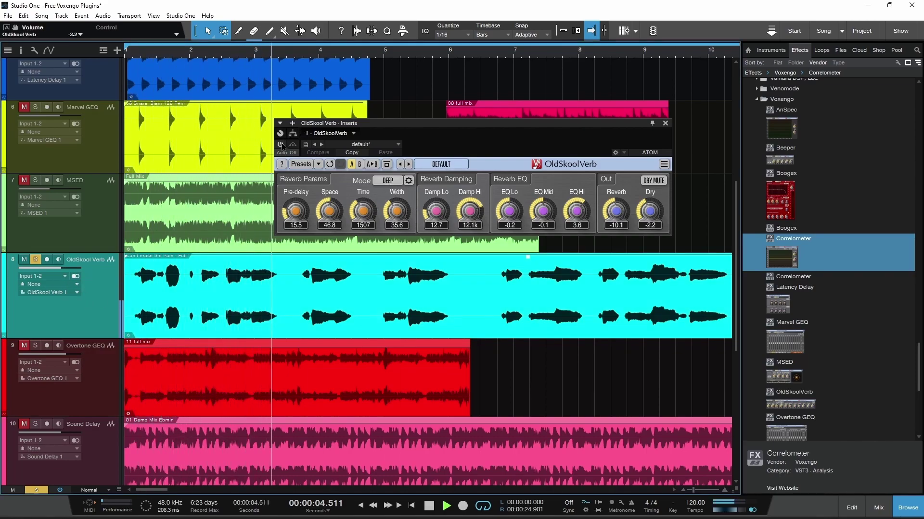
- Play the OldSkool Verb track and lower the reverb's Reverb level to about -16.7, Damp Lo to 12.0, Width to 29.1 and Space to 38.0
{"action": "key", "text": "space"}
{"action": "key", "text": "space"}
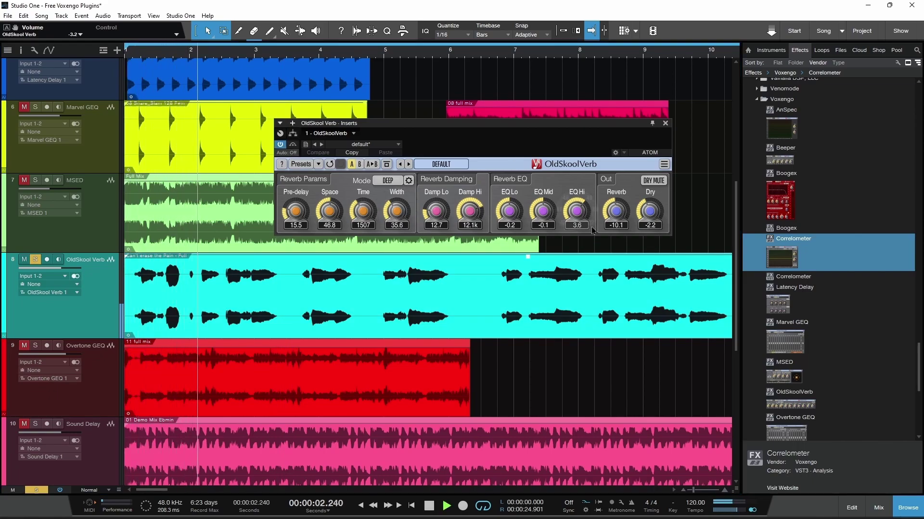
{"action": "left_click_drag", "start_coordinate": [616, 212], "coordinate": [616, 217]}
{"action": "left_click_drag", "start_coordinate": [437, 212], "coordinate": [369, 246]}
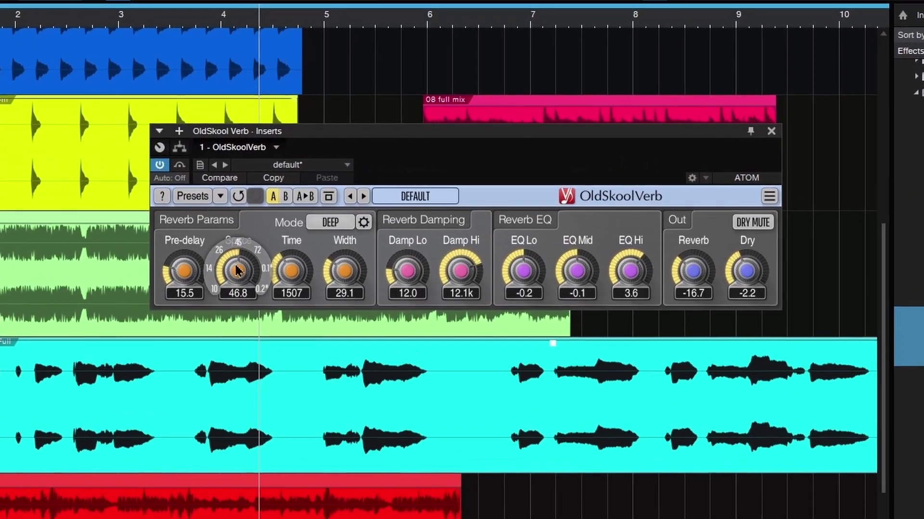
{"action": "left_click_drag", "start_coordinate": [280, 243], "coordinate": [281, 251]}
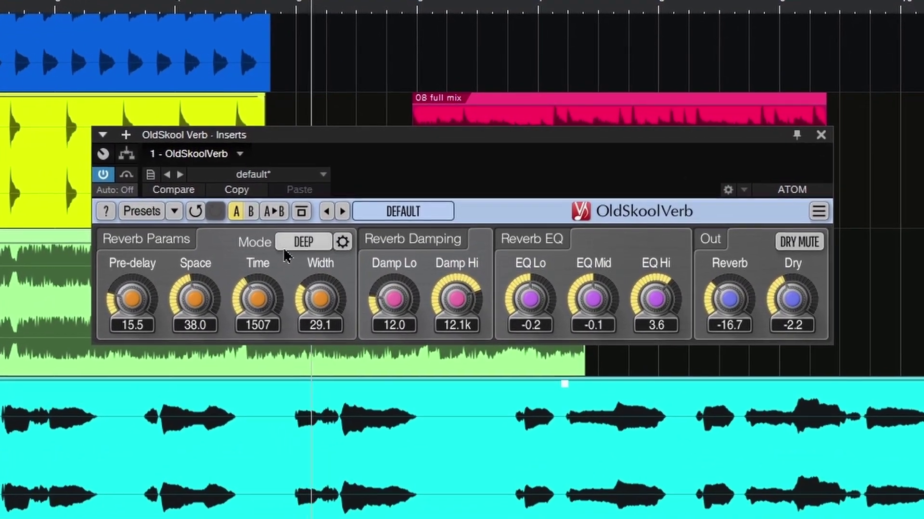
- Switch OldSkoolVerb's reverb mode to PLUS and narrow its Width to about 19.7
{"action": "left_click", "coordinate": [321, 229]}
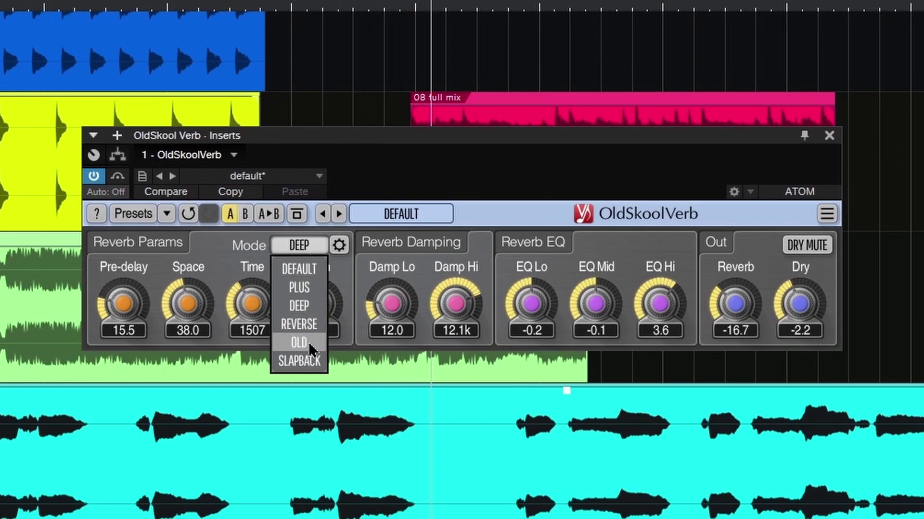
{"action": "left_click", "coordinate": [298, 288]}
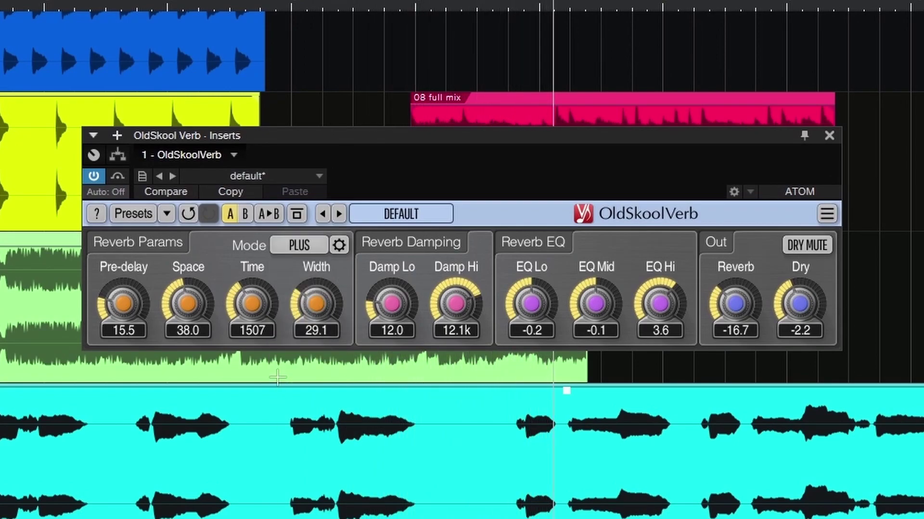
{"action": "left_click_drag", "start_coordinate": [316, 303], "coordinate": [316, 320]}
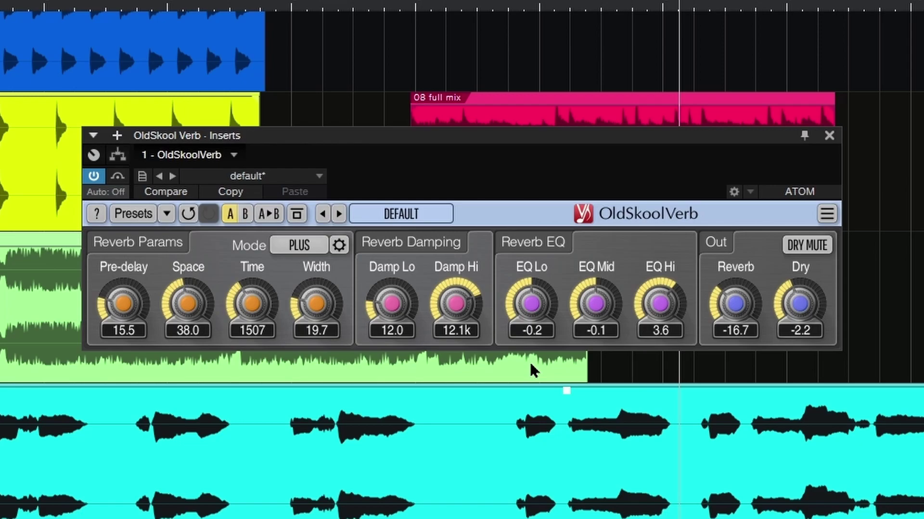
- Set OldSkoolVerb's Reverb level to about -17.6 and Dry level to about -2.6, and audition the dry mute on and off
{"action": "mouse_move", "coordinate": [725, 320]}
{"action": "left_click_drag", "start_coordinate": [799, 303], "coordinate": [799, 307]}
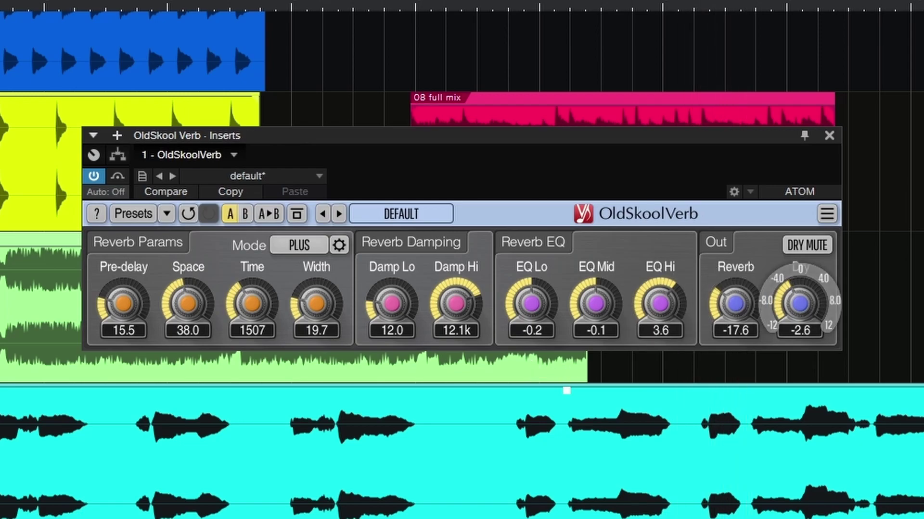
{"action": "left_click", "coordinate": [807, 245]}
{"action": "left_click", "coordinate": [808, 246]}
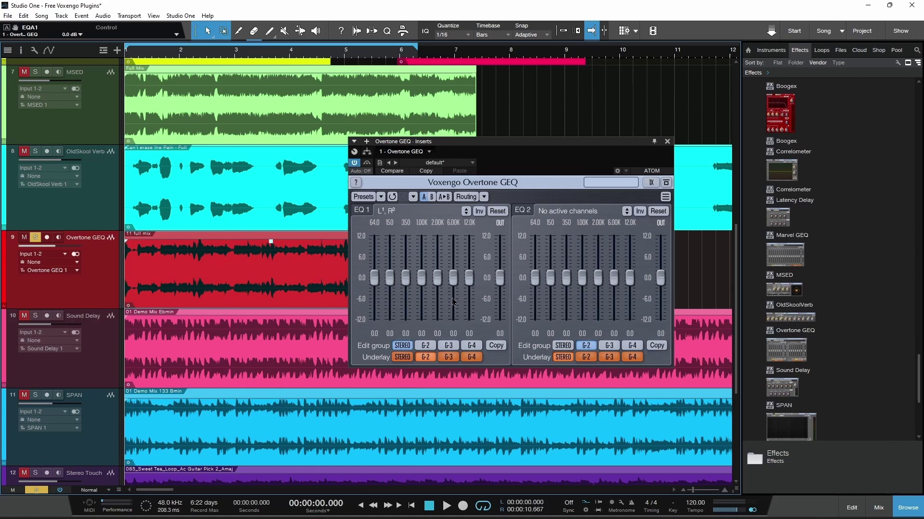
- Play the Overtone GEQ track and set EQ 1's 6.00K band to about 5.2, 2.00K to about -2.2 and 1.00K to about 2.6
{"action": "key", "text": "space"}
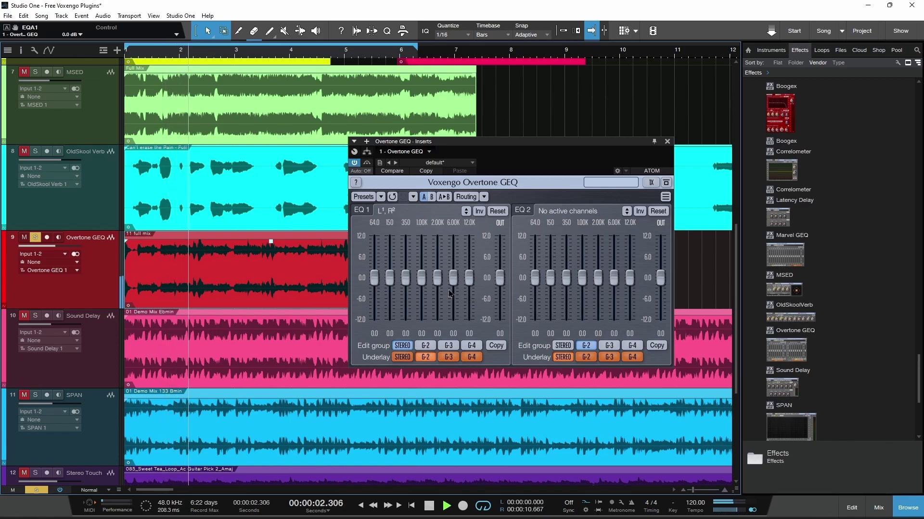
{"action": "left_click_drag", "start_coordinate": [452, 277], "coordinate": [452, 254]}
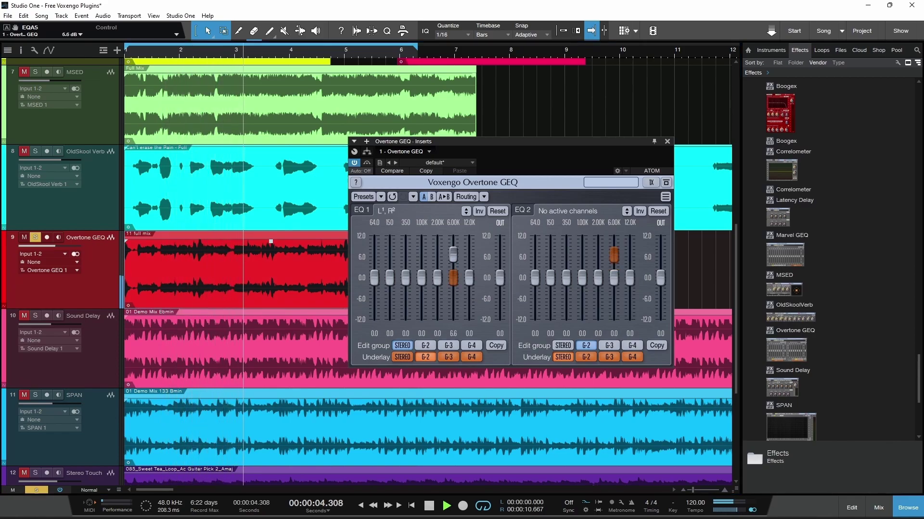
{"action": "left_click_drag", "start_coordinate": [437, 277], "coordinate": [390, 260]}
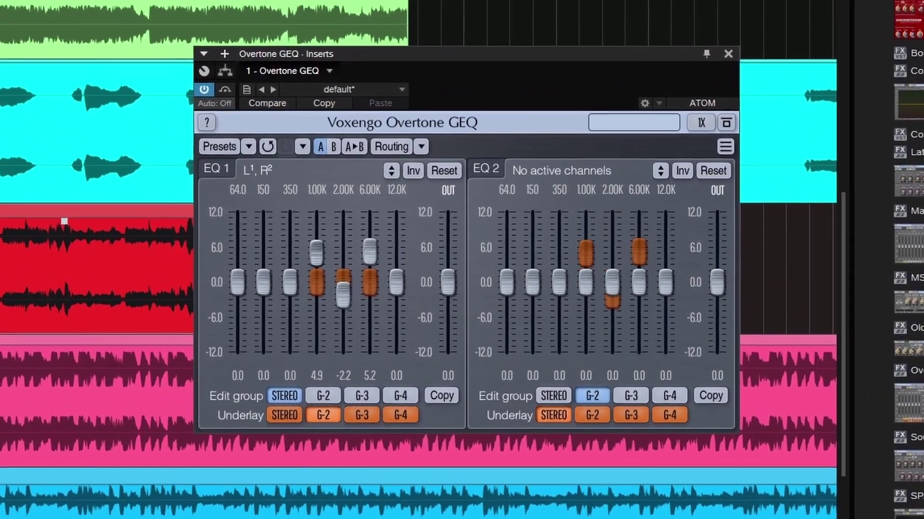
{"action": "left_click_drag", "start_coordinate": [316, 253], "coordinate": [316, 256]}
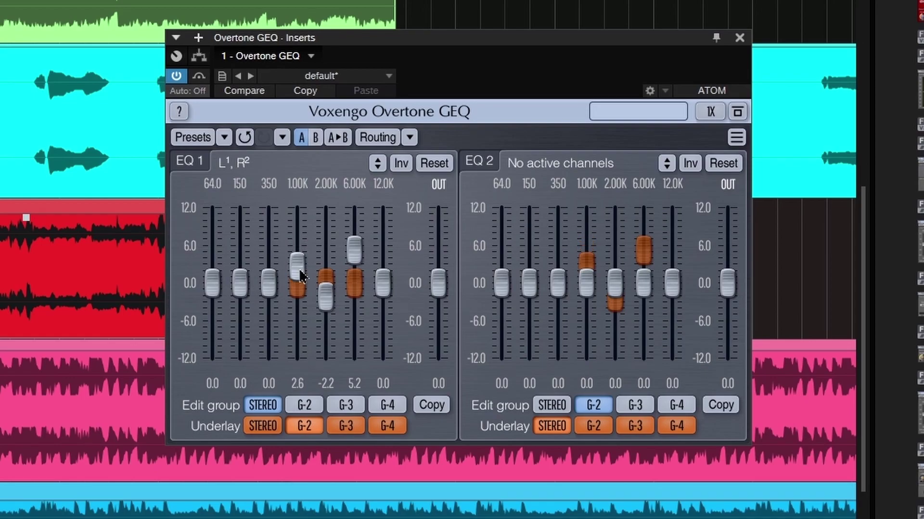
- Switch the routing to Dual Mono, set the right channel's 150 band to about -7.0 and 64.0 to about 5.9, and the left's 350 to about 6.7
{"action": "left_click", "coordinate": [411, 138]}
{"action": "left_click", "coordinate": [470, 260]}
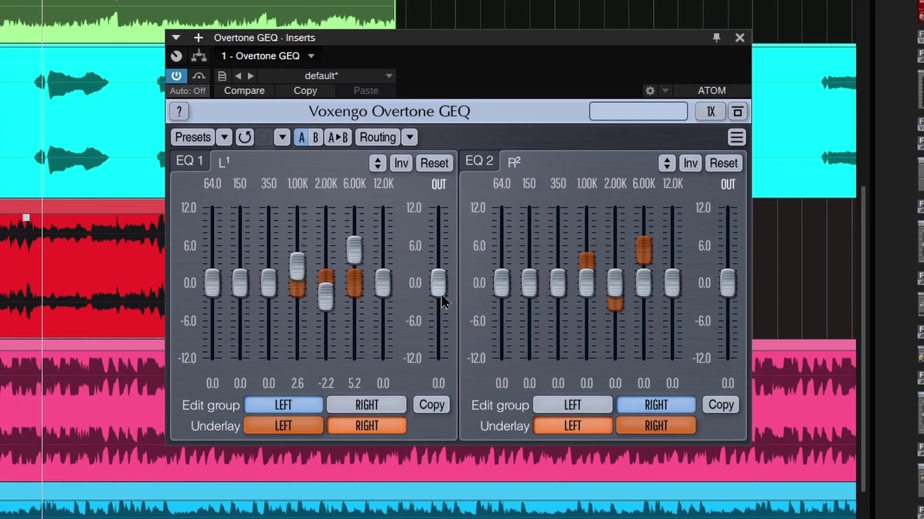
{"action": "left_click_drag", "start_coordinate": [529, 283], "coordinate": [529, 324]}
{"action": "left_click_drag", "start_coordinate": [501, 282], "coordinate": [501, 245]}
{"action": "left_click_drag", "start_coordinate": [271, 277], "coordinate": [269, 241]}
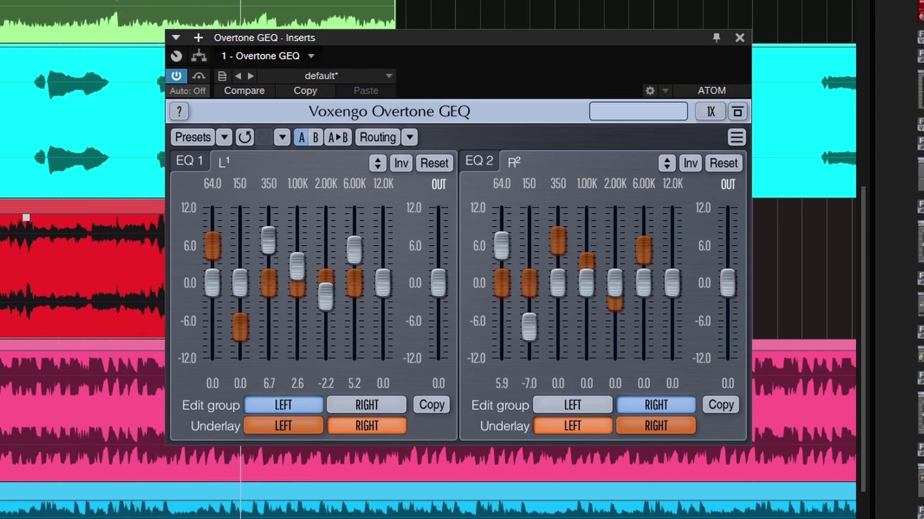
- Switch the routing to Mid-Side Stereo and lower the mid channel's 350 band to about 5.6 and 6.00K band to about 4.4
{"action": "left_click", "coordinate": [410, 138]}
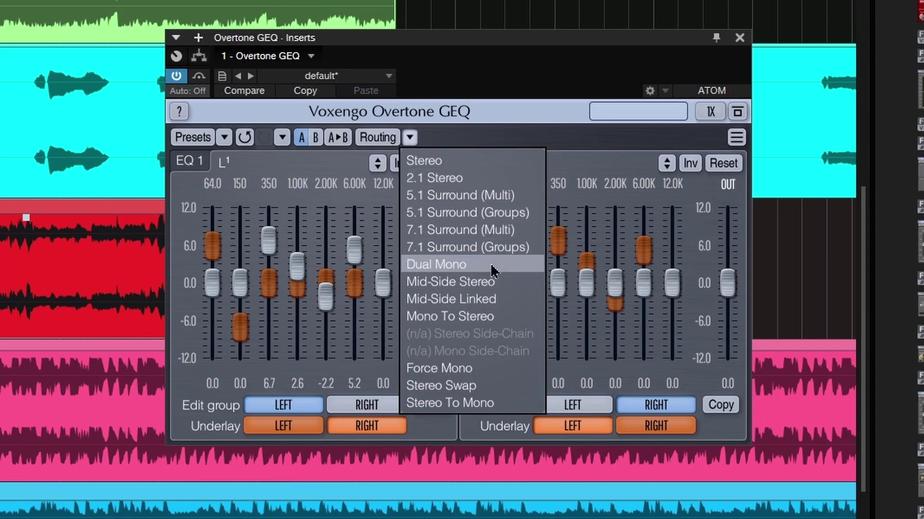
{"action": "left_click", "coordinate": [497, 287]}
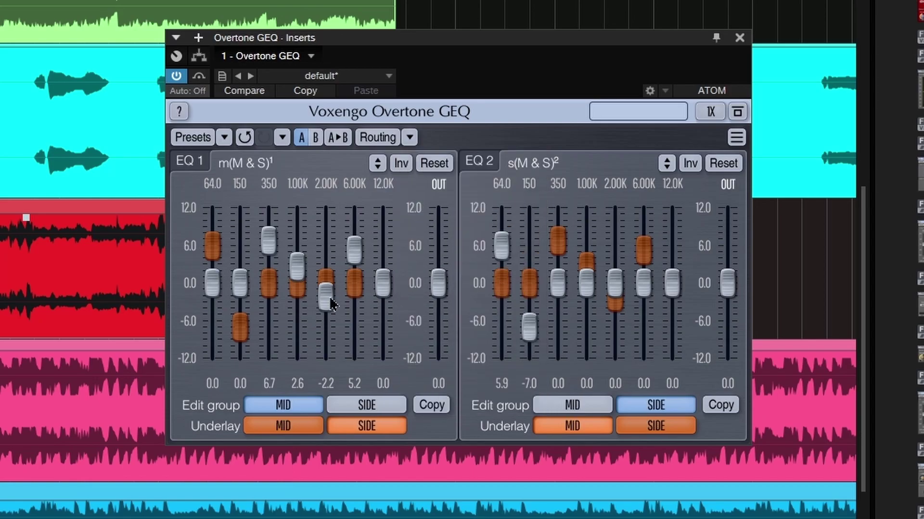
{"action": "left_click_drag", "start_coordinate": [267, 290], "coordinate": [268, 250]}
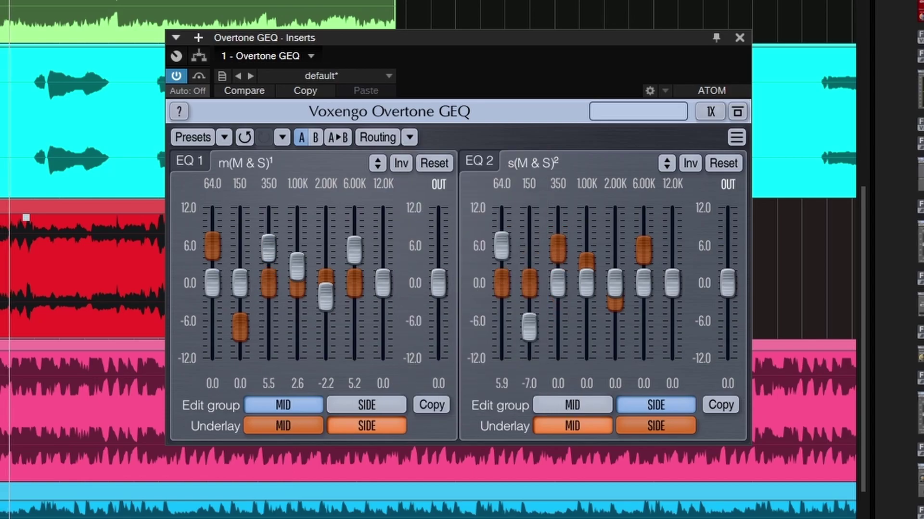
{"action": "left_click_drag", "start_coordinate": [353, 278], "coordinate": [354, 284]}
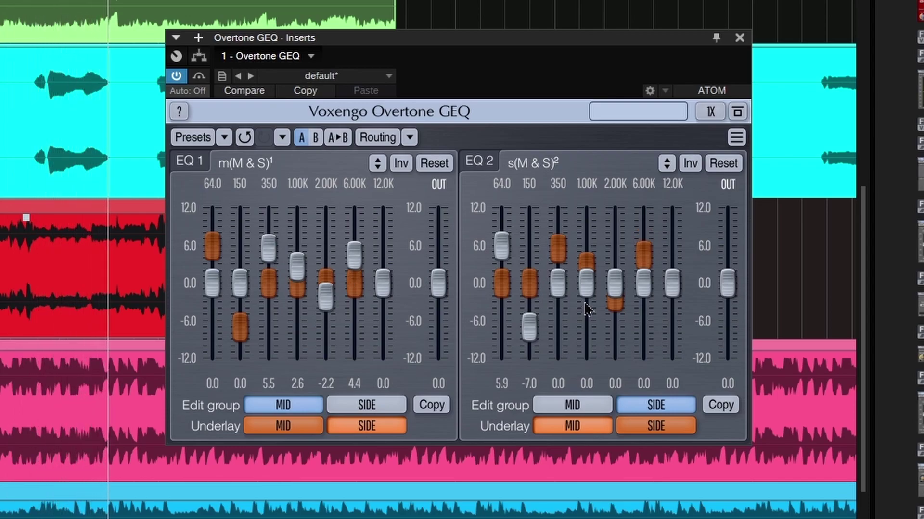
{"action": "left_click_drag", "start_coordinate": [378, 164], "coordinate": [378, 236]}
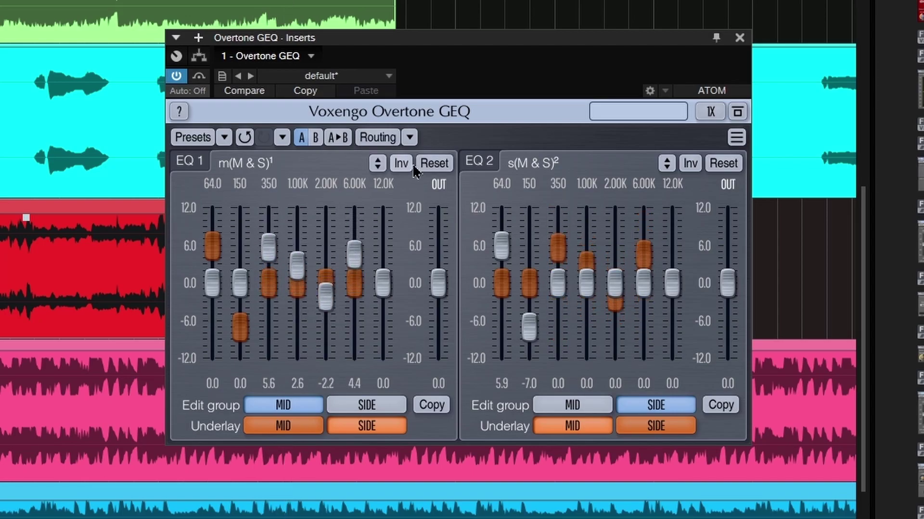
- Reset EQ 1, raise the mid 1.00K band to about 7.8, and set the side 2.00K to about -7.5 and 6.00K to about 4.4
{"action": "left_click", "coordinate": [434, 163]}
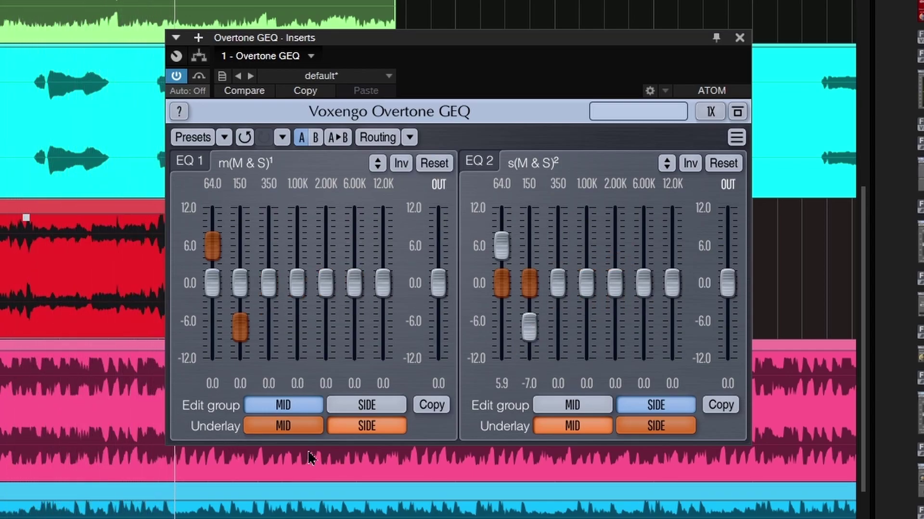
{"action": "left_click_drag", "start_coordinate": [305, 291], "coordinate": [305, 242]}
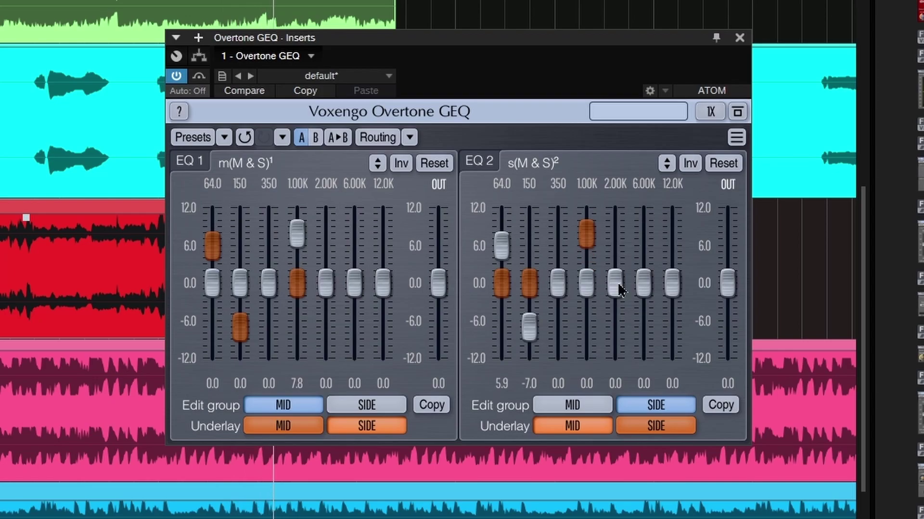
{"action": "left_click_drag", "start_coordinate": [620, 290], "coordinate": [627, 334]}
{"action": "left_click_drag", "start_coordinate": [644, 283], "coordinate": [643, 255]}
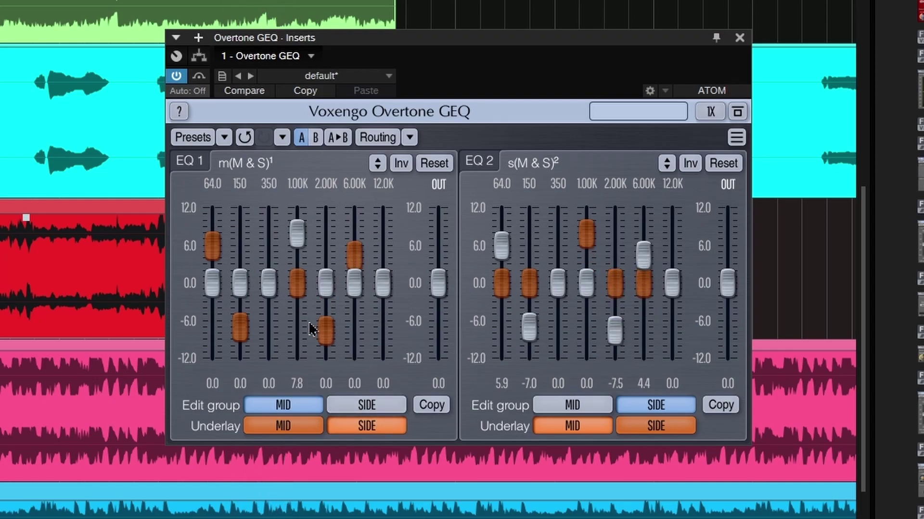
- Audition Overtone GEQ with Dual Mono routing and return the routing to Stereo
{"action": "left_click", "coordinate": [390, 138]}
{"action": "left_click", "coordinate": [476, 264]}
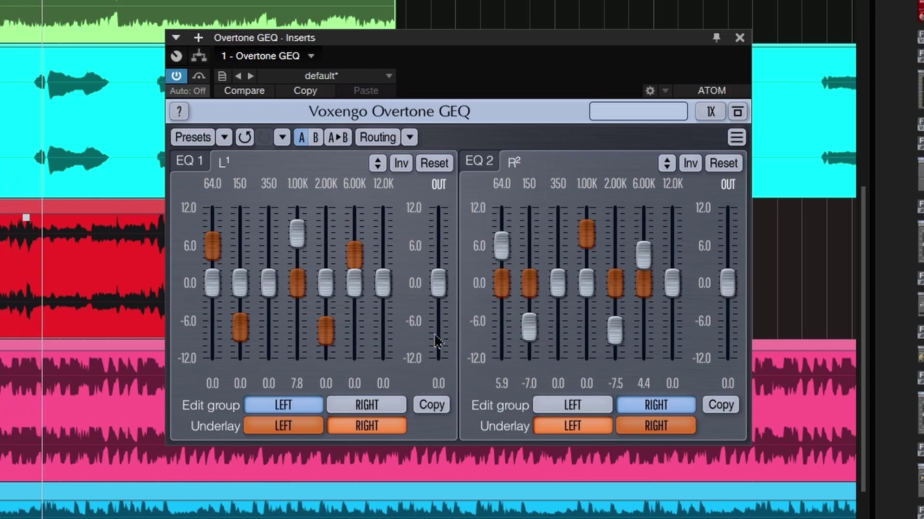
{"action": "left_click", "coordinate": [409, 138]}
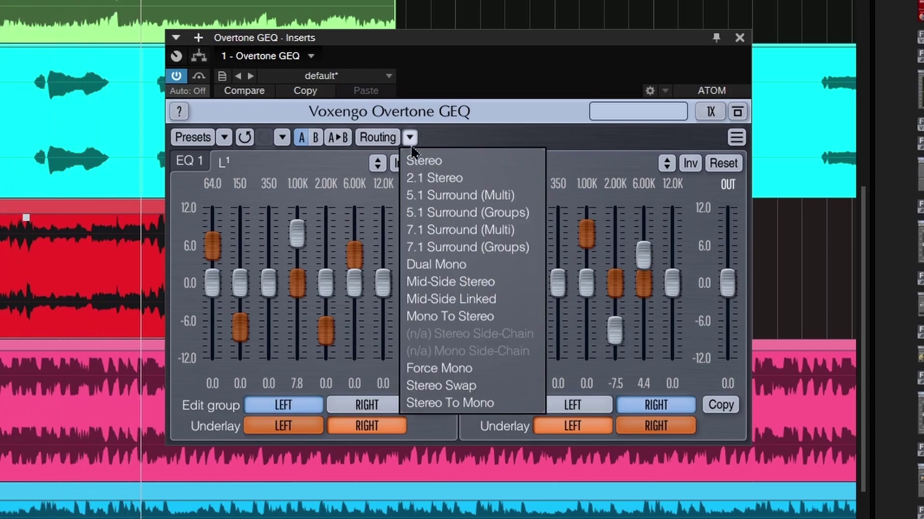
{"action": "left_click", "coordinate": [428, 165]}
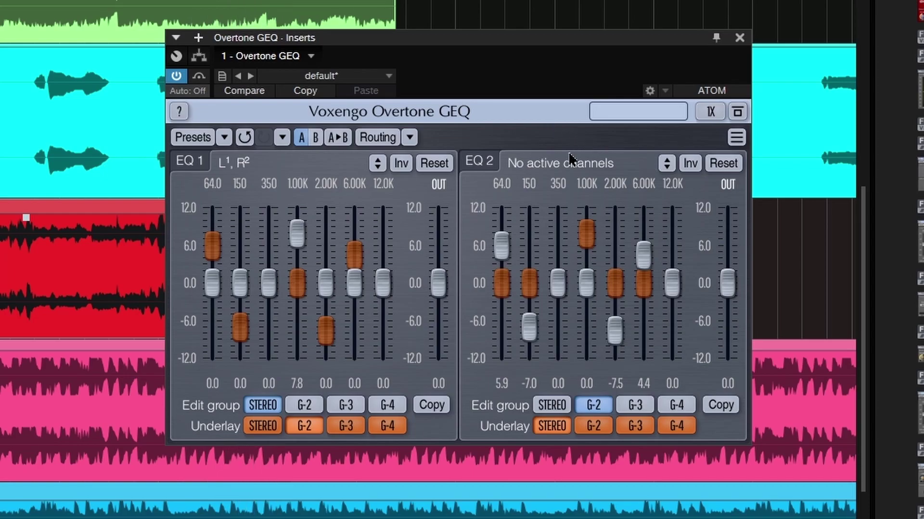
- View Overtone GEQ's factory presets and change the plugin's UI colors to RED
{"action": "left_click", "coordinate": [191, 137]}
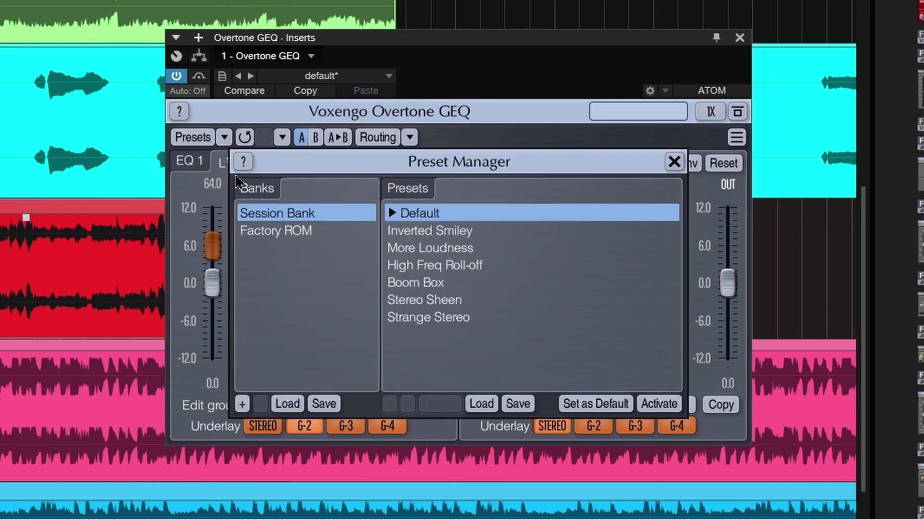
{"action": "left_click", "coordinate": [674, 161]}
{"action": "left_click", "coordinate": [389, 111]}
{"action": "left_click", "coordinate": [641, 278]}
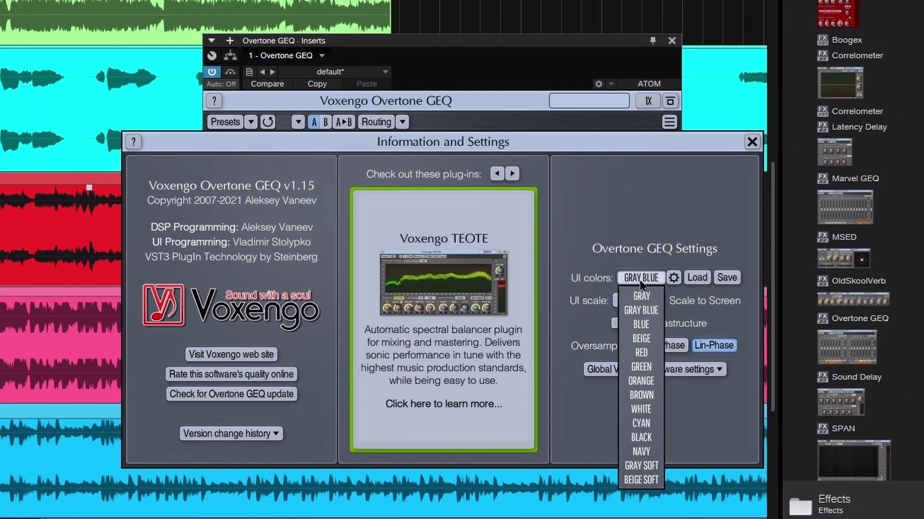
{"action": "left_click", "coordinate": [642, 353]}
{"action": "left_click", "coordinate": [751, 142]}
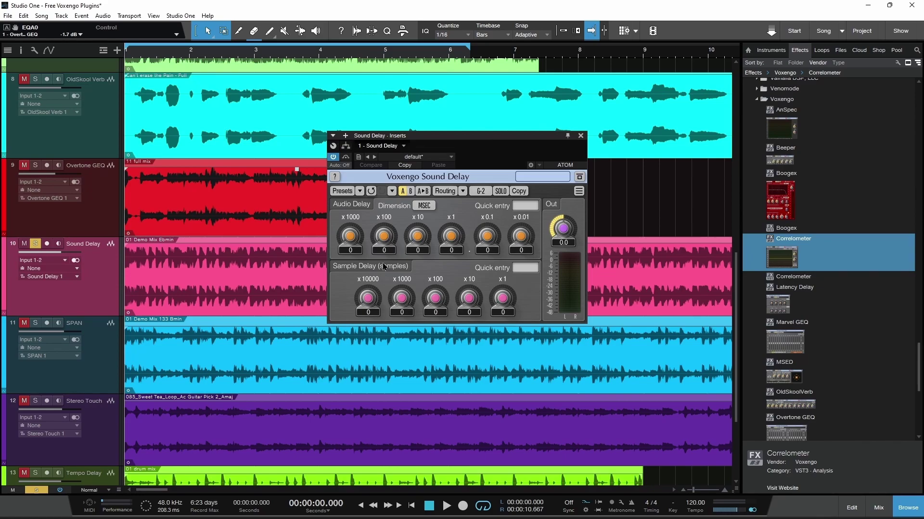
- Set the Sound Delay track's volume to about -9.8, play it and set the x 100 audio delay to 1
{"action": "left_click", "coordinate": [463, 192]}
{"action": "left_click", "coordinate": [407, 220]}
{"action": "left_click_drag", "start_coordinate": [56, 253], "coordinate": [52, 255]}
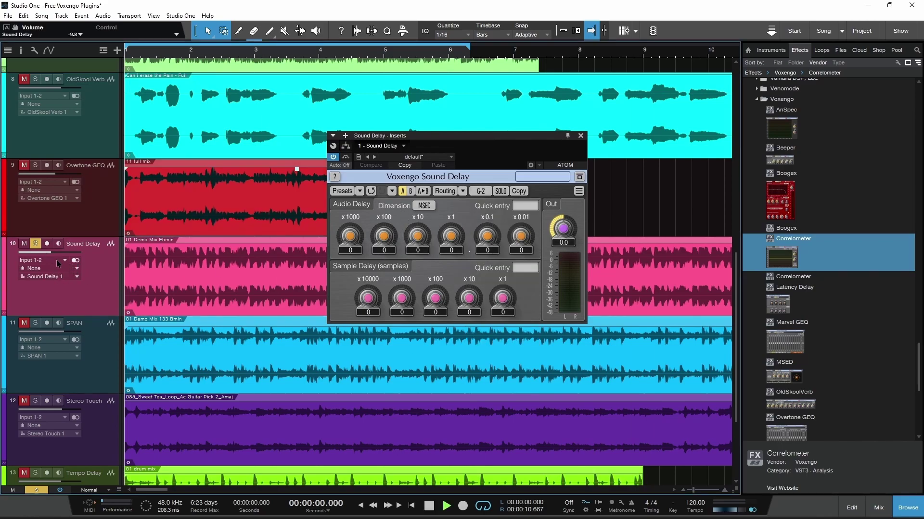
{"action": "key", "text": "space"}
{"action": "left_click_drag", "start_coordinate": [384, 236], "coordinate": [383, 241]}
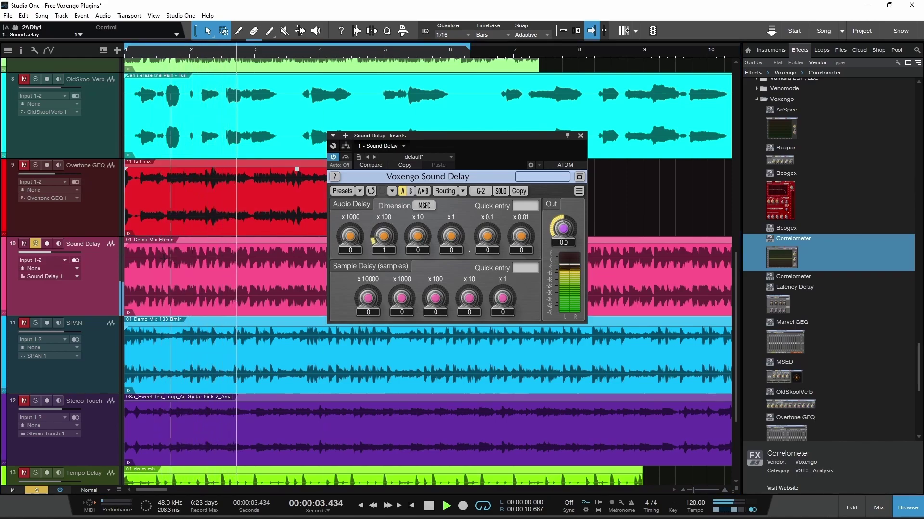
- Switch Sound Delay's routing to Dual Mono, setting the left channel's x 100 audio delay to 4 and the right channel's x 10 sample delay to 4
{"action": "left_click", "coordinate": [463, 192]}
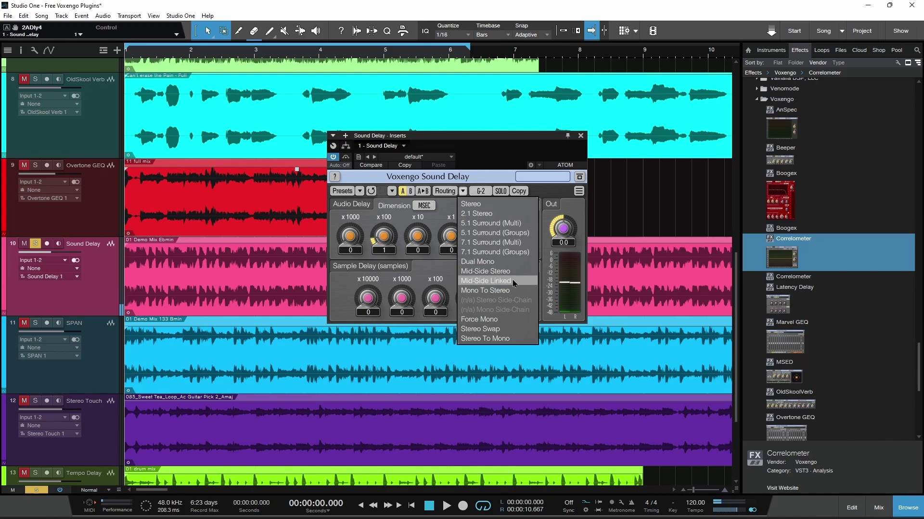
{"action": "left_click", "coordinate": [496, 272]}
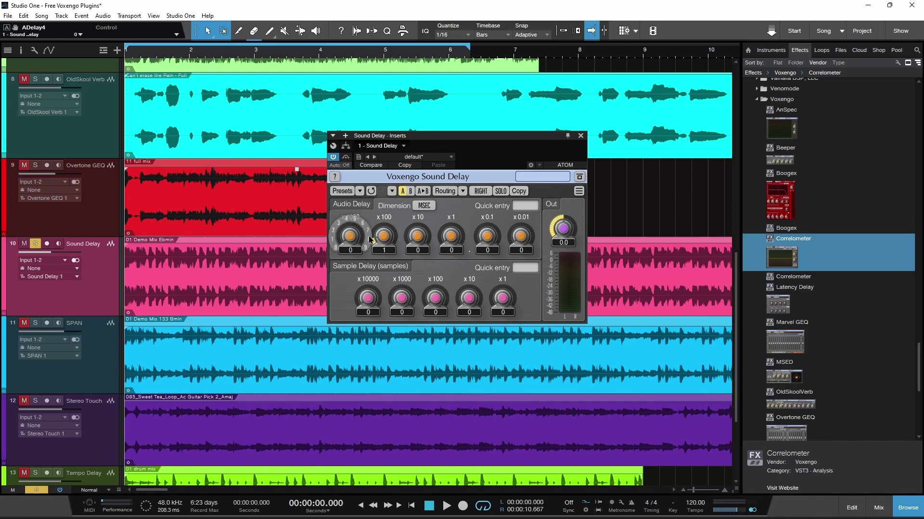
{"action": "left_click", "coordinate": [481, 191]}
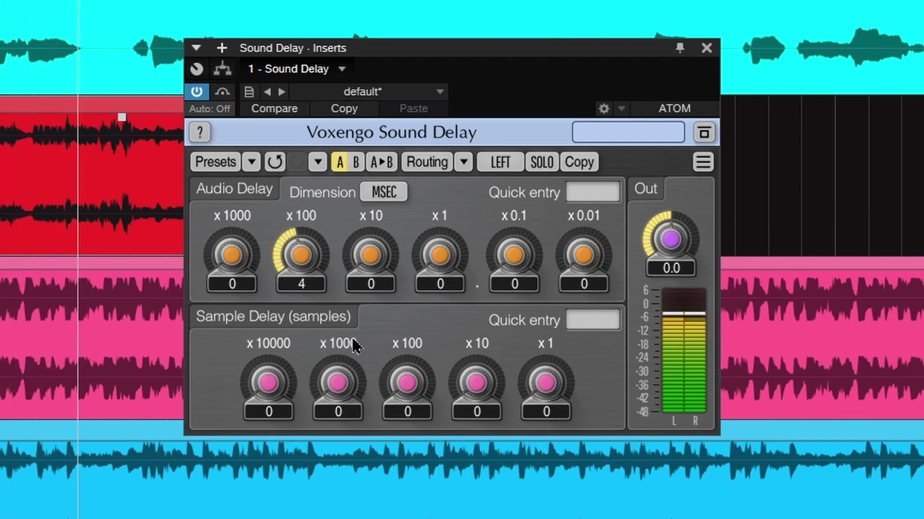
{"action": "left_click", "coordinate": [495, 167]}
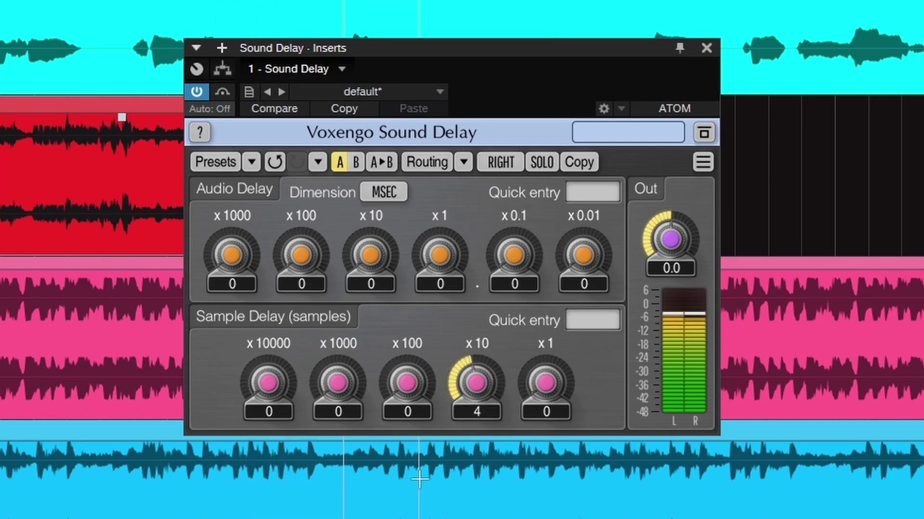
- Set the right channel's delay dimension to METER and return the left channel's x 100 audio delay to 0
{"action": "left_click", "coordinate": [388, 197]}
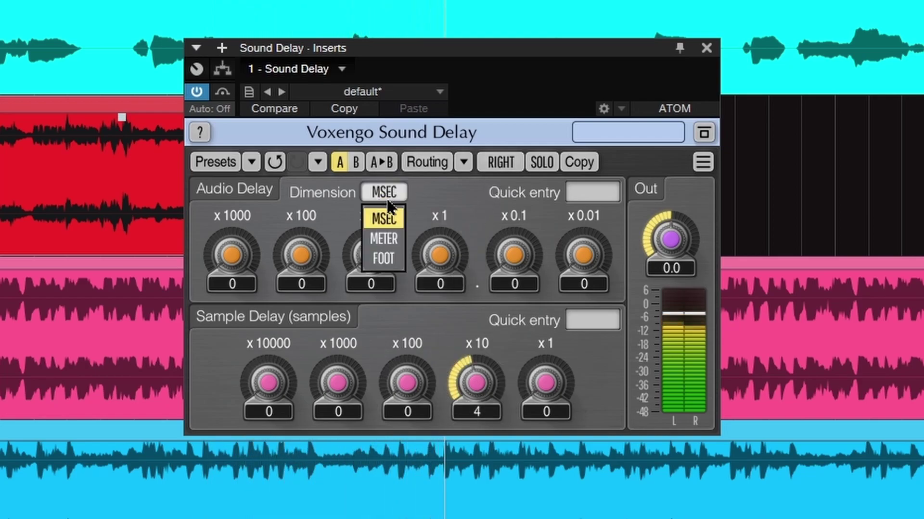
{"action": "left_click", "coordinate": [399, 239]}
{"action": "left_click", "coordinate": [493, 166]}
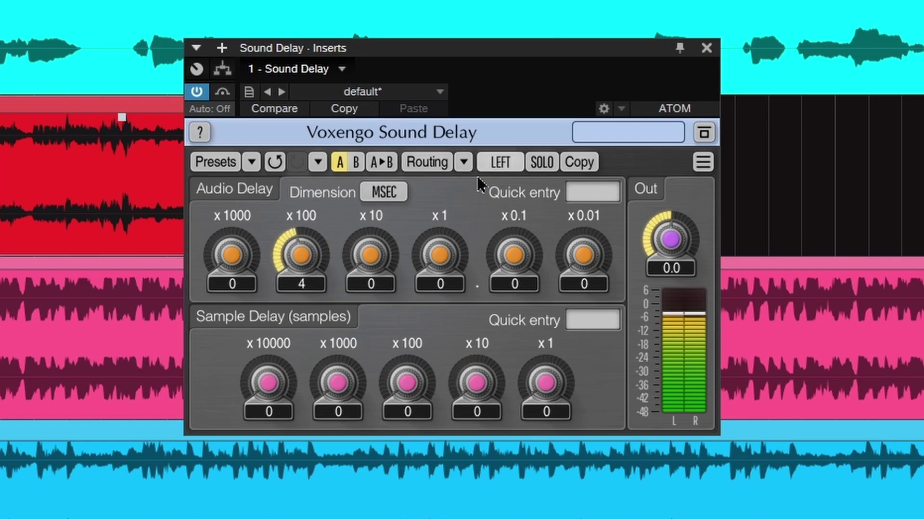
{"action": "mouse_move", "coordinate": [314, 254]}
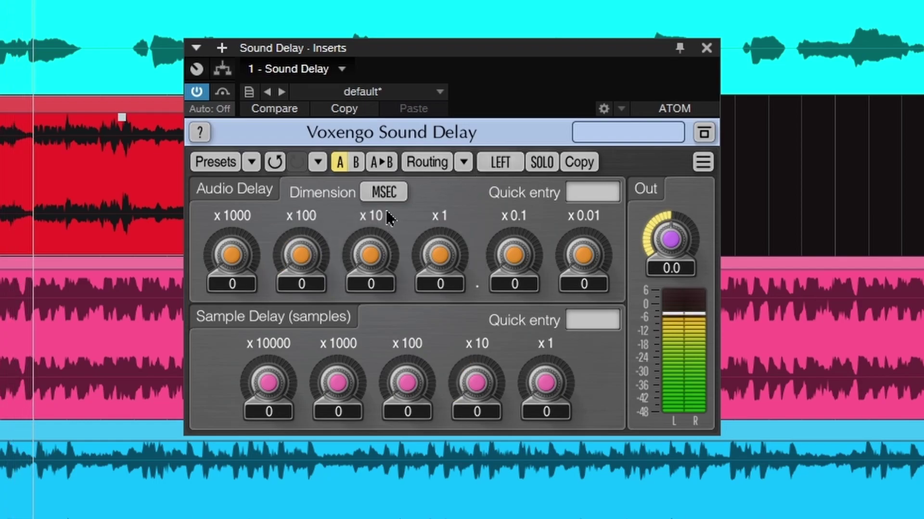
- Switch Sound Delay's routing to Mid-Side Stereo, play the track and set the mid channel's x 100 audio delay to 4
{"action": "left_click", "coordinate": [464, 163]}
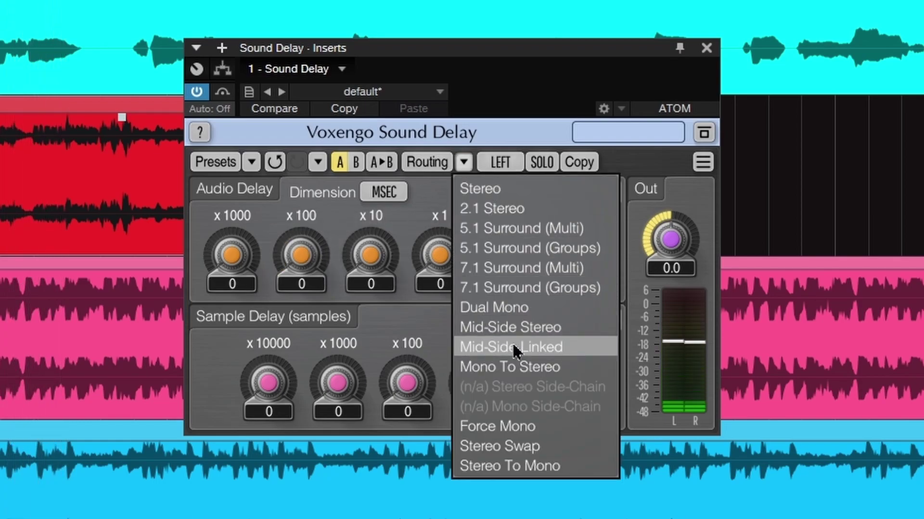
{"action": "left_click", "coordinate": [511, 327]}
{"action": "mouse_move", "coordinate": [294, 259]}
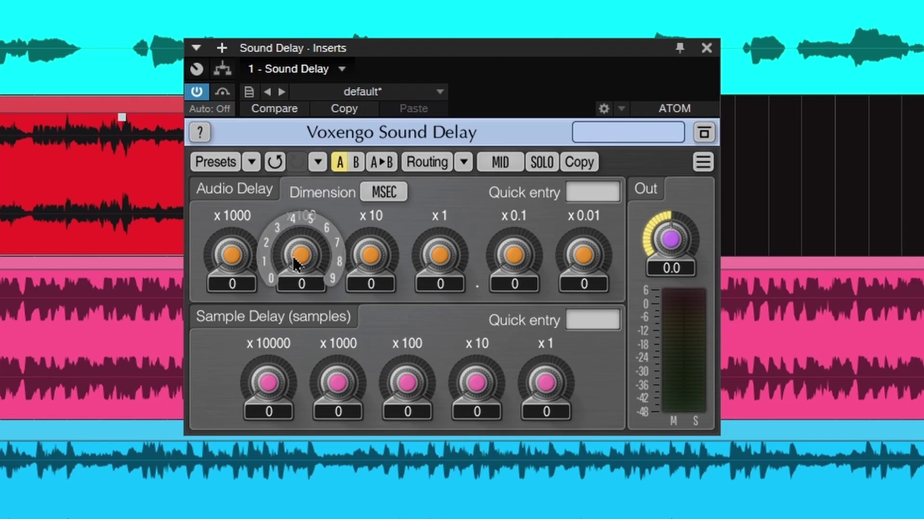
{"action": "key", "text": "space"}
{"action": "left_click_drag", "start_coordinate": [296, 255], "coordinate": [296, 248]}
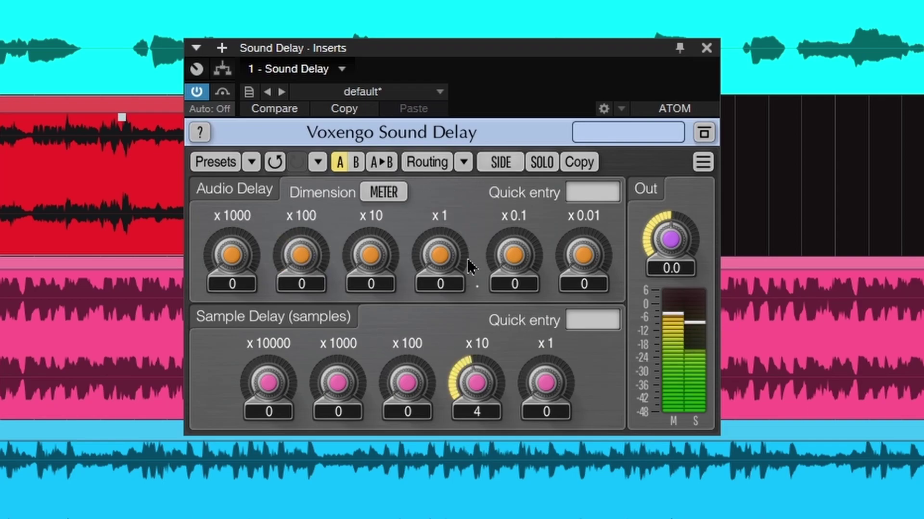
- Return the side channel's x 10 sample delay to 0 and audition the side solo on and off
{"action": "left_click_drag", "start_coordinate": [477, 380], "coordinate": [476, 400]}
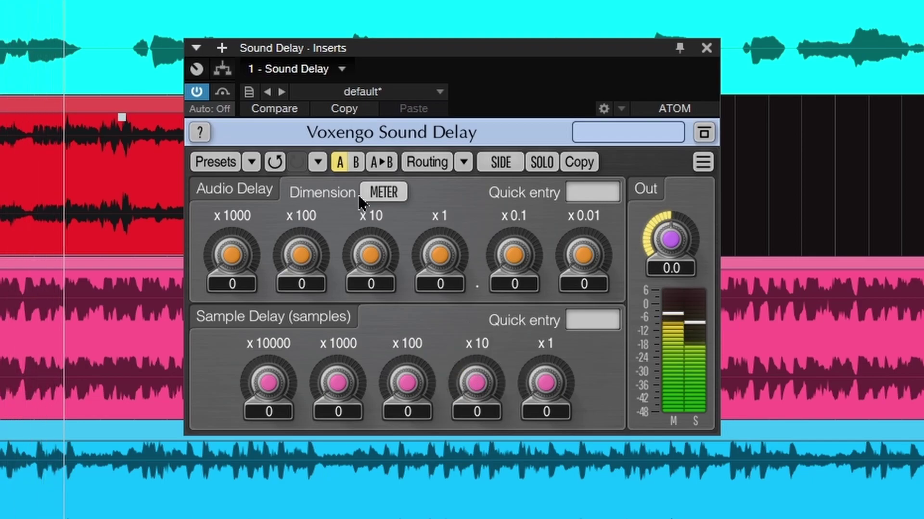
{"action": "left_click", "coordinate": [534, 163]}
{"action": "left_click", "coordinate": [542, 162]}
- Return Sound Delay's routing to Stereo and set the G-2 group's x 1000 sample delay to 1
{"action": "left_click", "coordinate": [463, 162]}
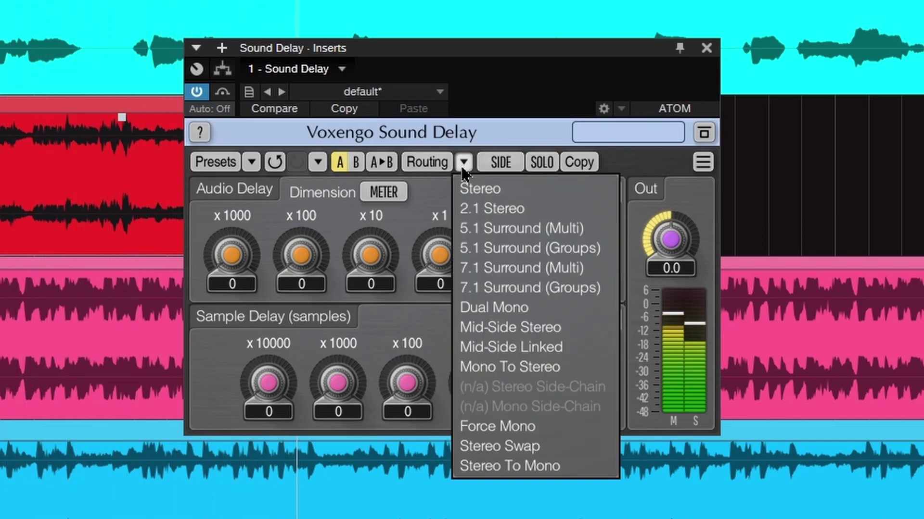
{"action": "left_click", "coordinate": [480, 188]}
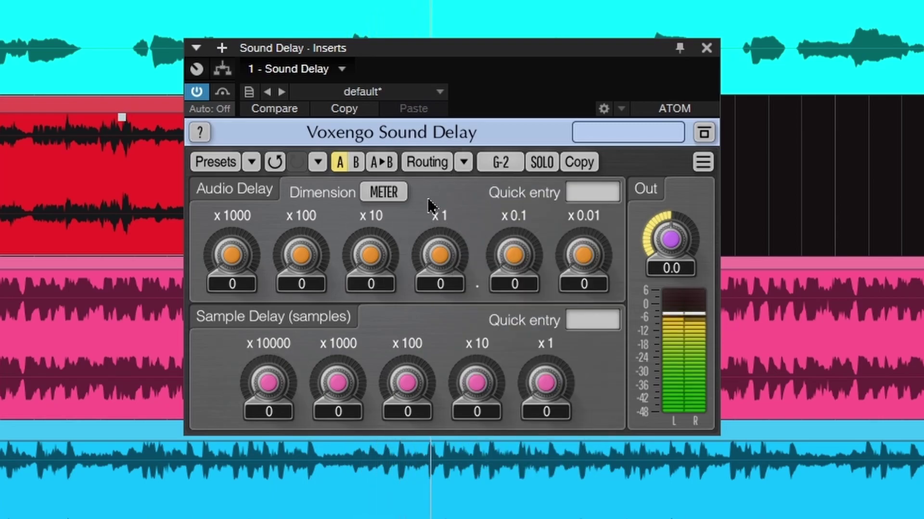
{"action": "left_click", "coordinate": [315, 383]}
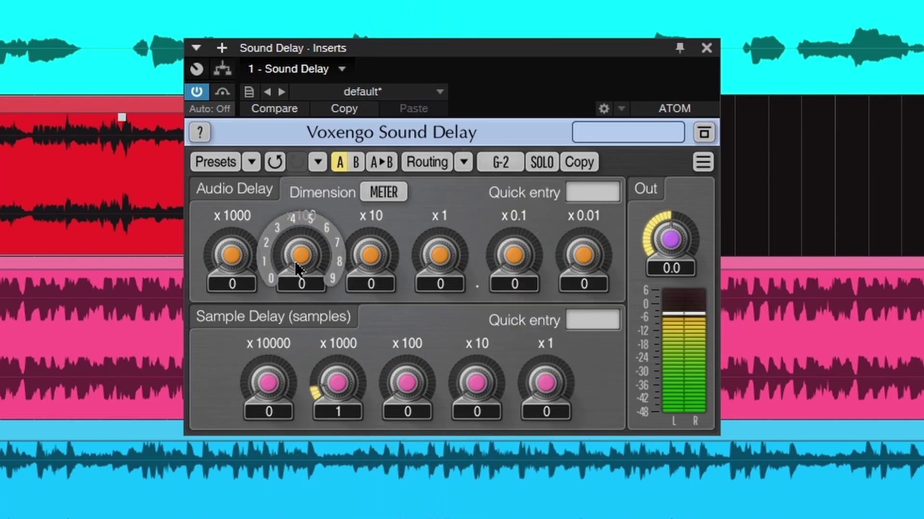
- Return Sound Delay's x 1000 sample delay to 0 and view the preset manager's list before closing it
{"action": "double_click", "coordinate": [336, 385]}
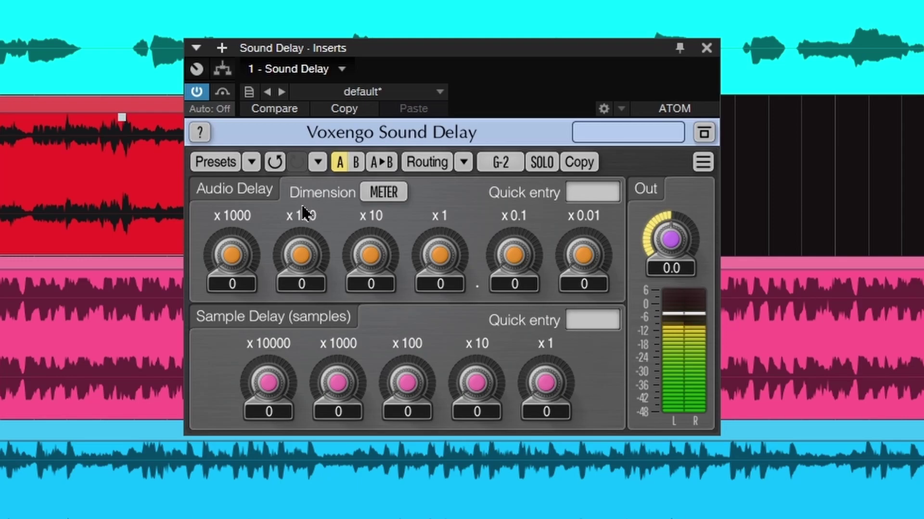
{"action": "left_click", "coordinate": [214, 162]}
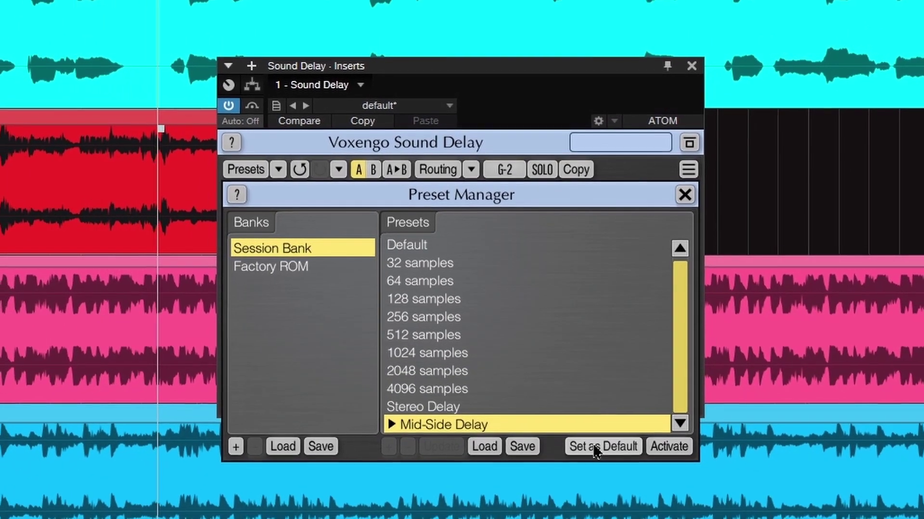
{"action": "left_click", "coordinate": [684, 194]}
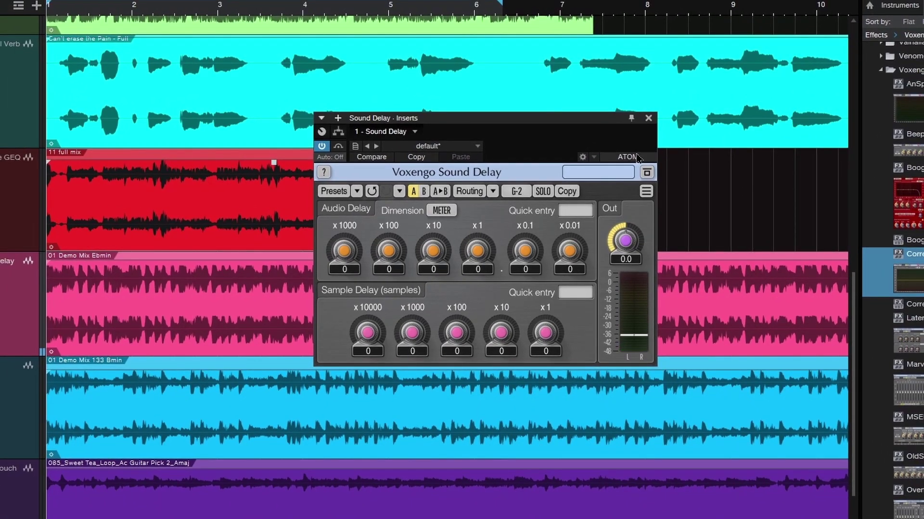
- Review Sound Delay's information and settings, and close the plugin
{"action": "left_click", "coordinate": [645, 191]}
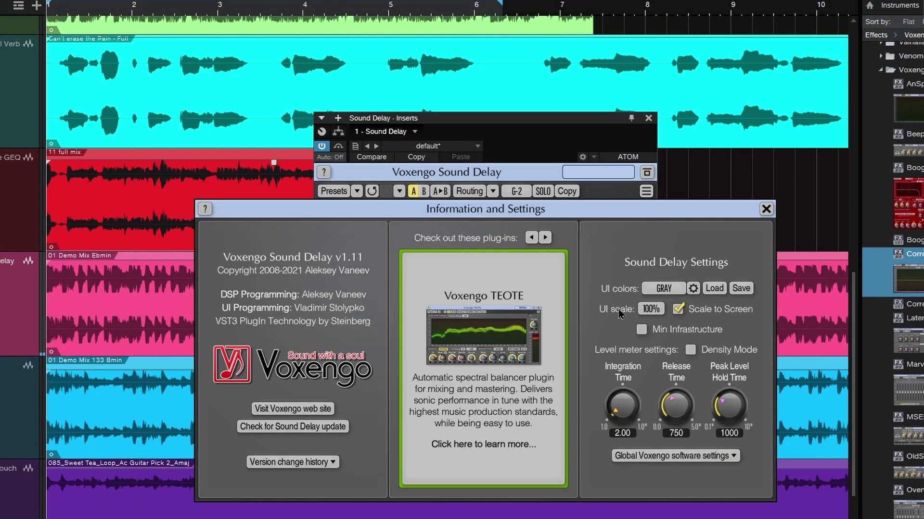
{"action": "left_click", "coordinate": [765, 210]}
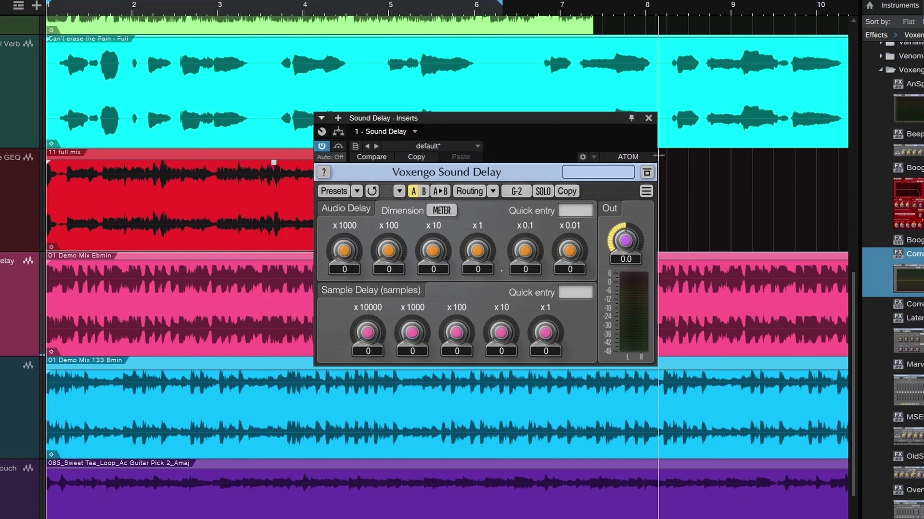
{"action": "left_click", "coordinate": [648, 118]}
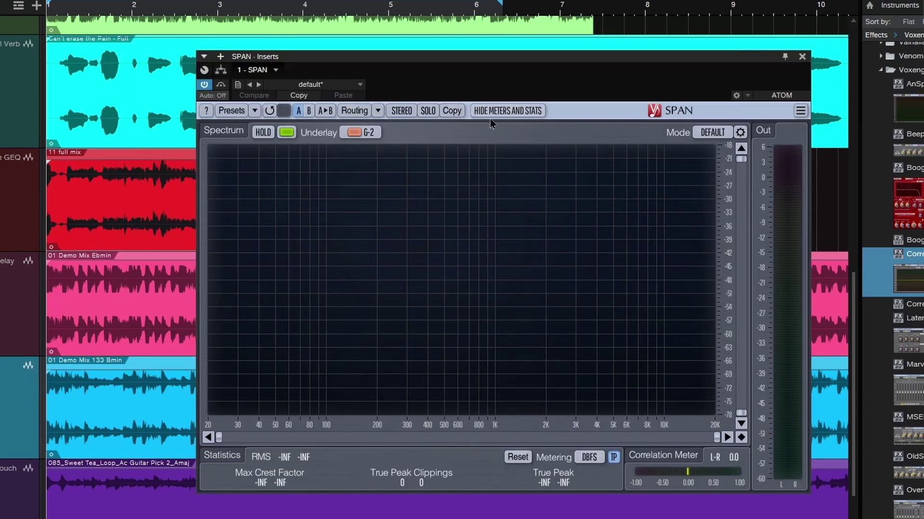
- Play the track through SPAN and set its spectrum mode to HIGH RES
{"action": "left_click_drag", "start_coordinate": [516, 65], "coordinate": [478, 71]}
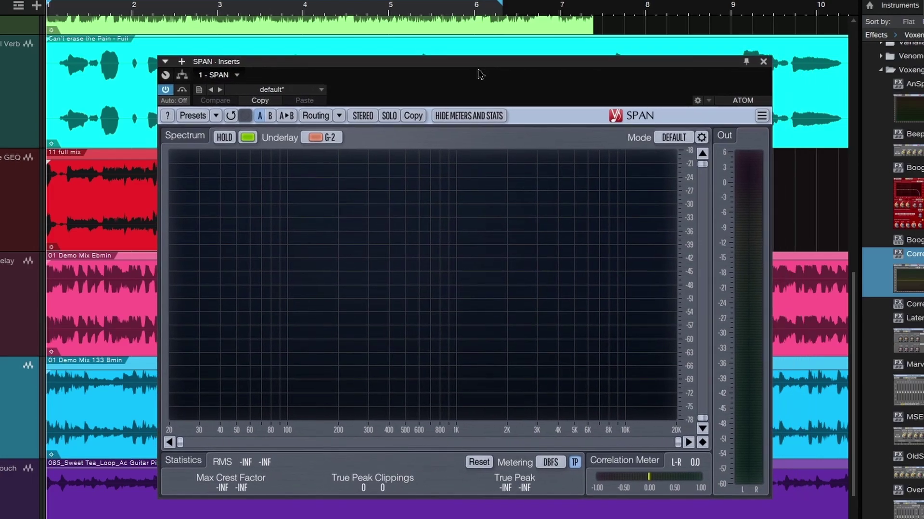
{"action": "key", "text": "space"}
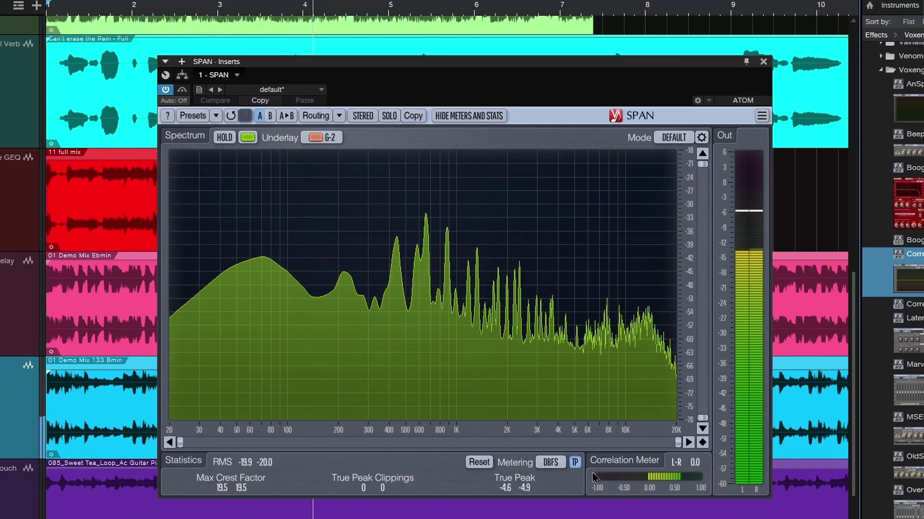
{"action": "left_click", "coordinate": [673, 138]}
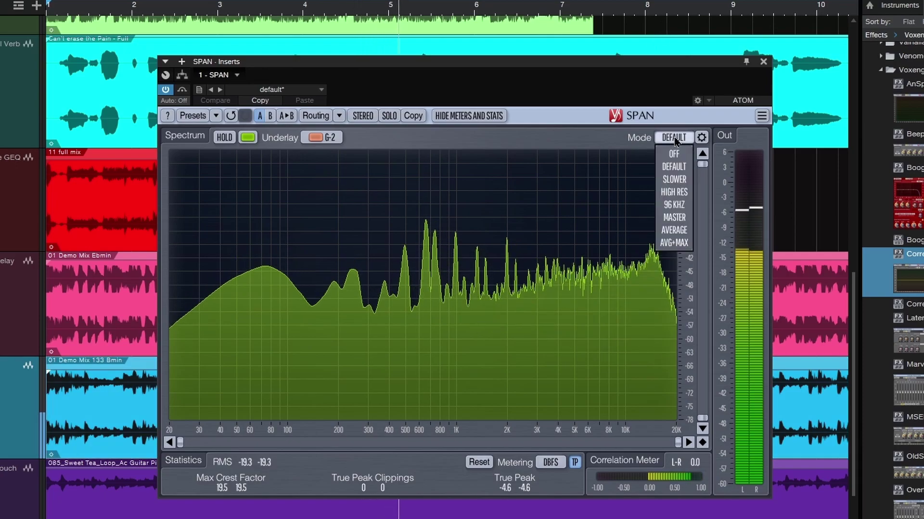
{"action": "left_click", "coordinate": [674, 192]}
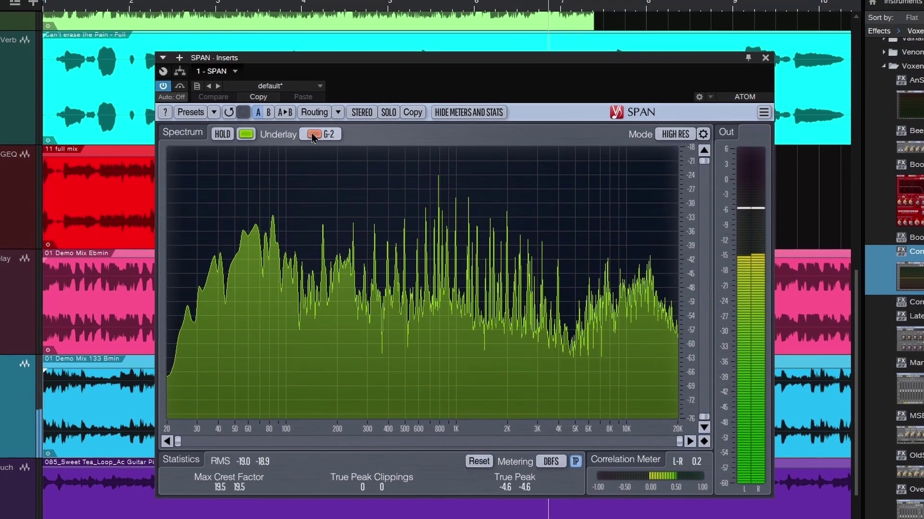
- Check SPAN's underlay and channel group choices and switch its routing to Mid-Side Stereo
{"action": "left_click", "coordinate": [313, 138]}
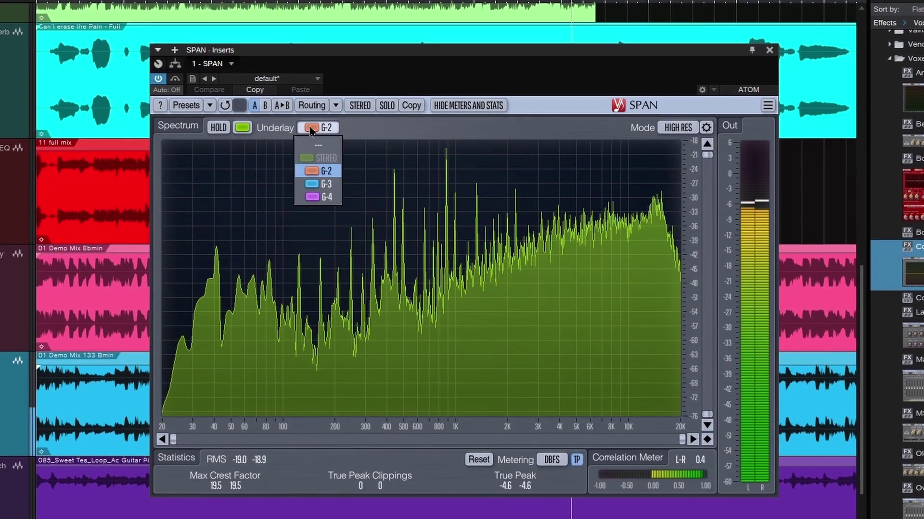
{"action": "left_click", "coordinate": [316, 182]}
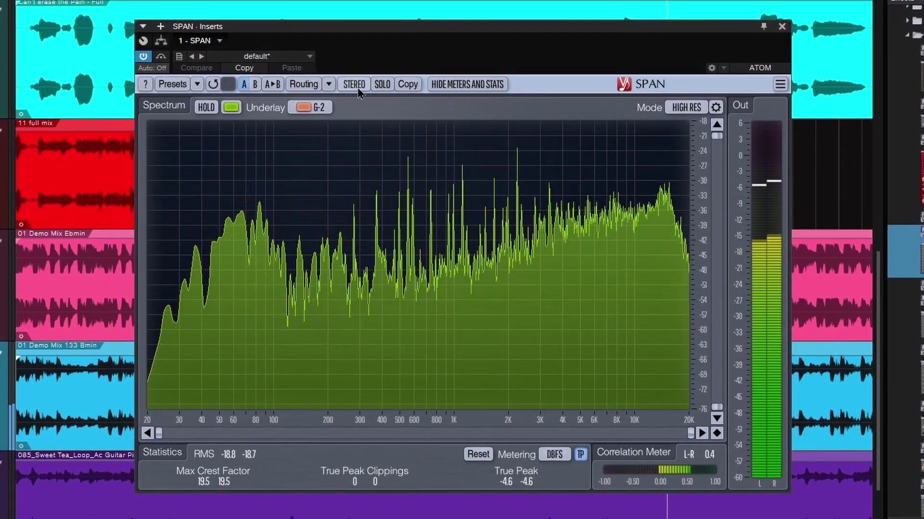
{"action": "left_click", "coordinate": [356, 91]}
{"action": "left_click", "coordinate": [354, 103]}
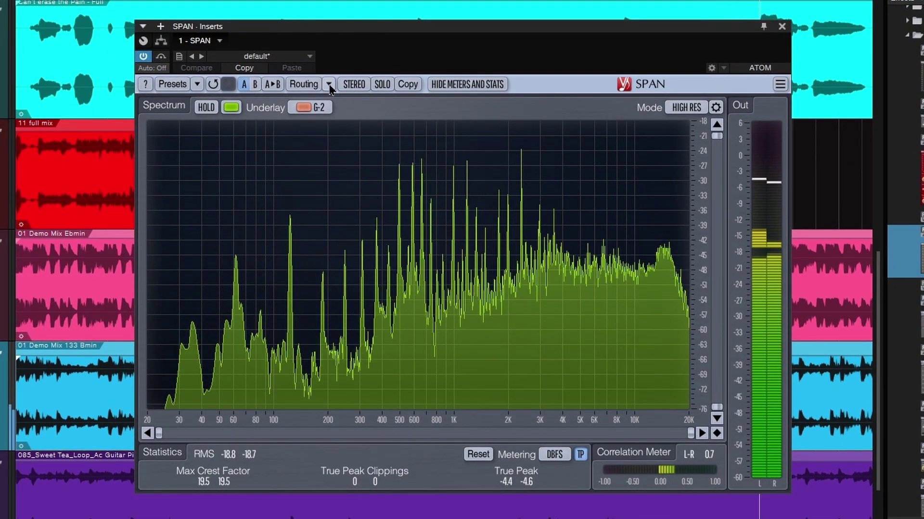
{"action": "left_click", "coordinate": [328, 84]}
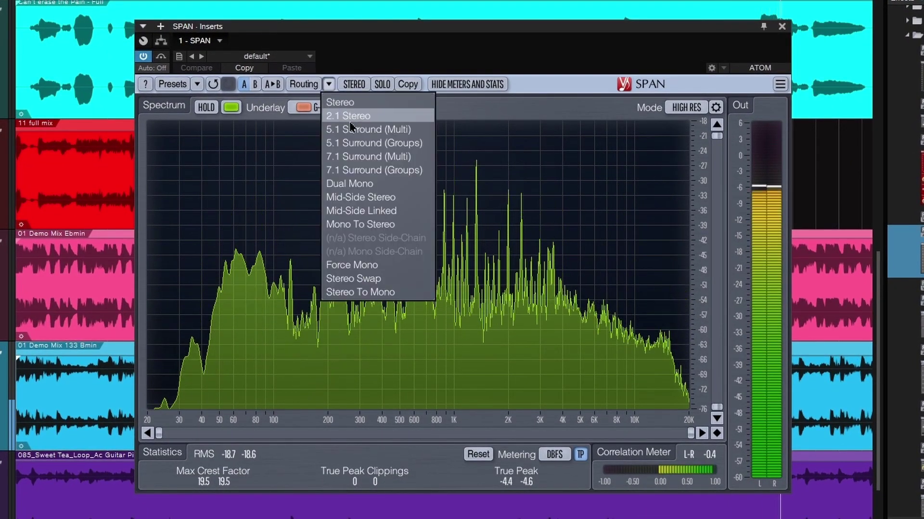
{"action": "left_click", "coordinate": [372, 194]}
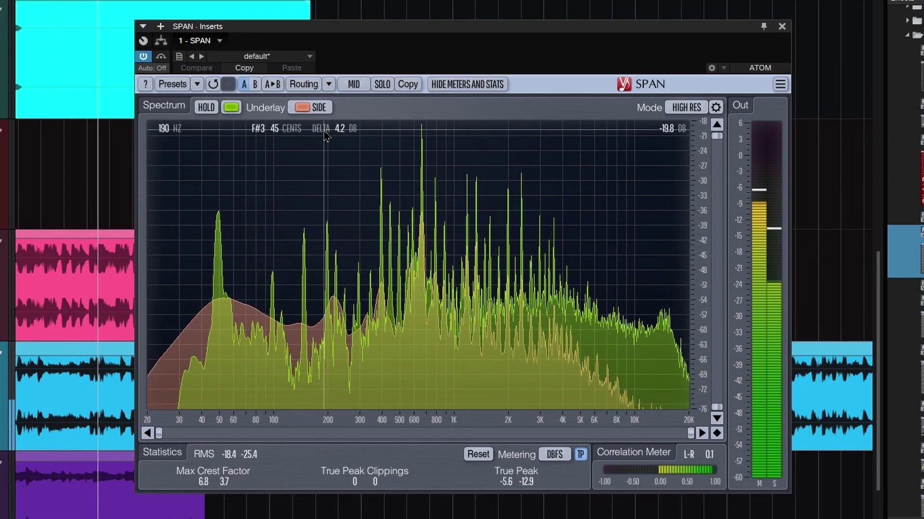
- Try blue for SPAN's mid spectrum, check the underlay choices and change the spectrum colour to bright green
{"action": "left_click", "coordinate": [232, 107]}
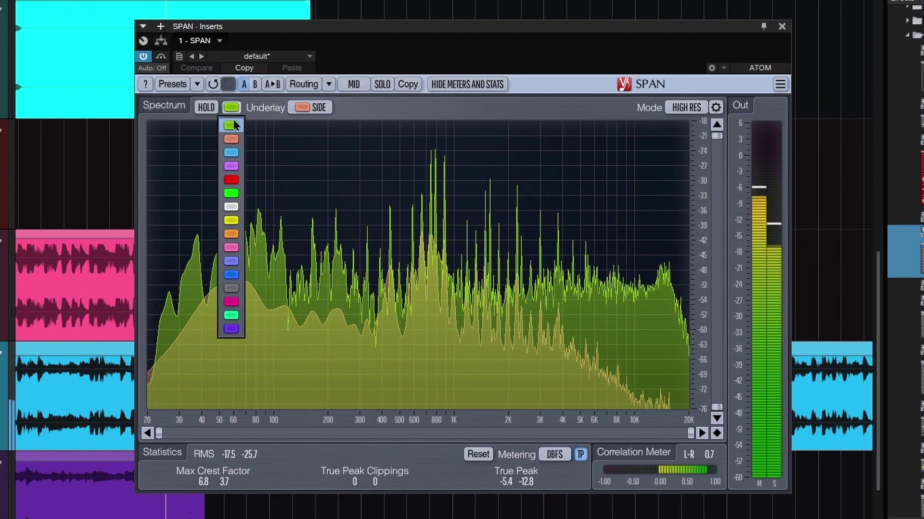
{"action": "left_click", "coordinate": [231, 150]}
{"action": "left_click", "coordinate": [306, 111]}
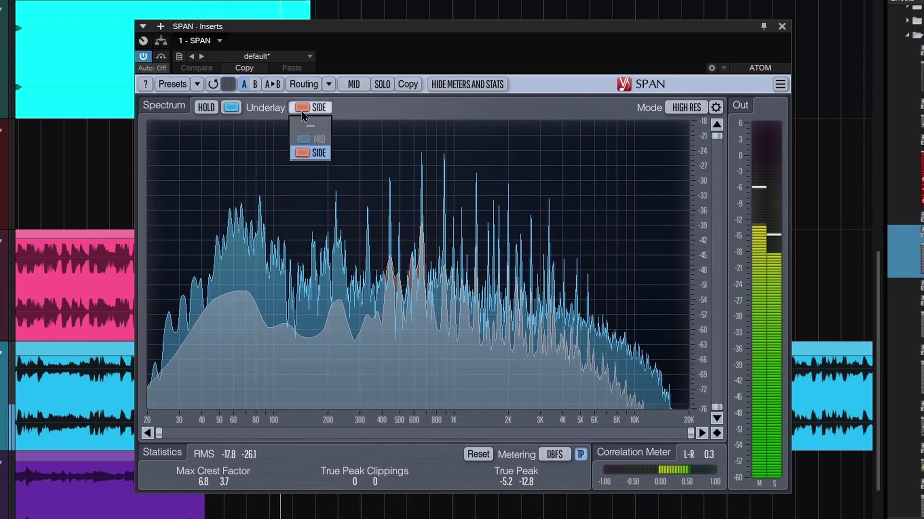
{"action": "left_click", "coordinate": [233, 108]}
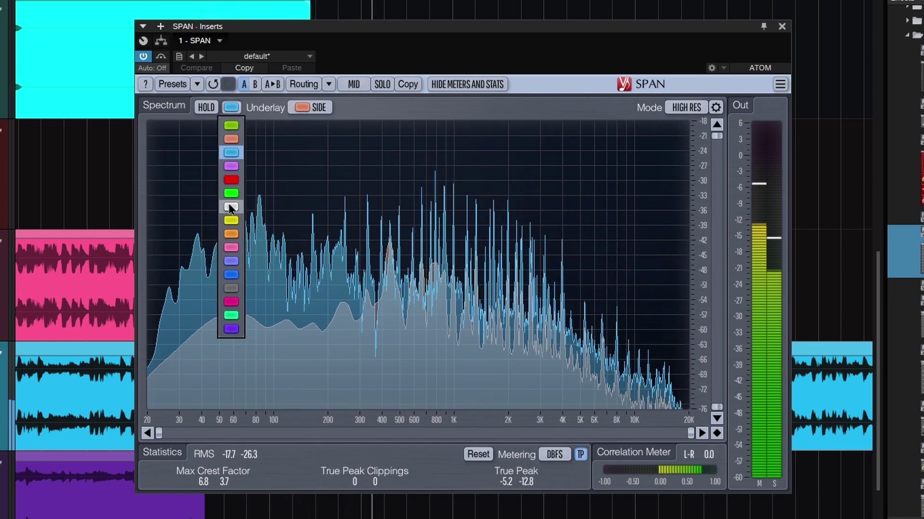
{"action": "left_click", "coordinate": [231, 126]}
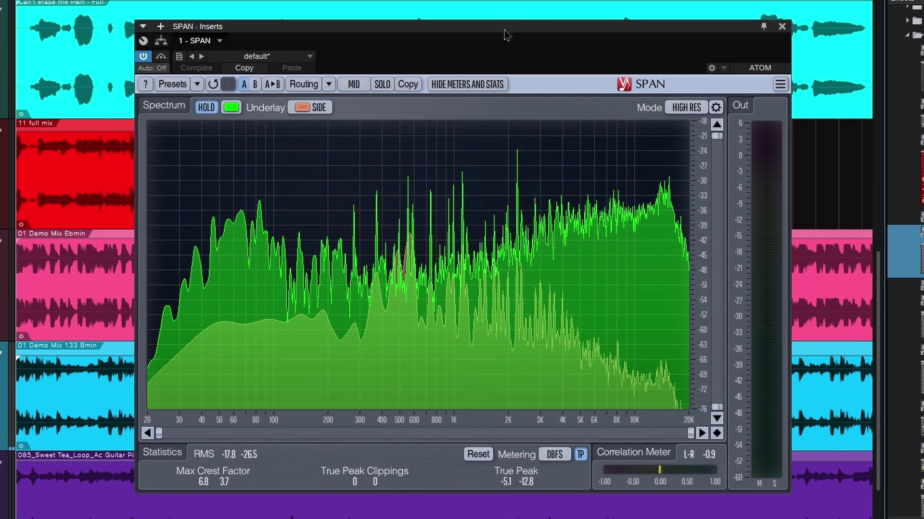
- Raise the lower end of SPAN's level range to about -57 dB and resume playback with HOLD off
{"action": "left_click_drag", "start_coordinate": [506, 35], "coordinate": [509, 36]}
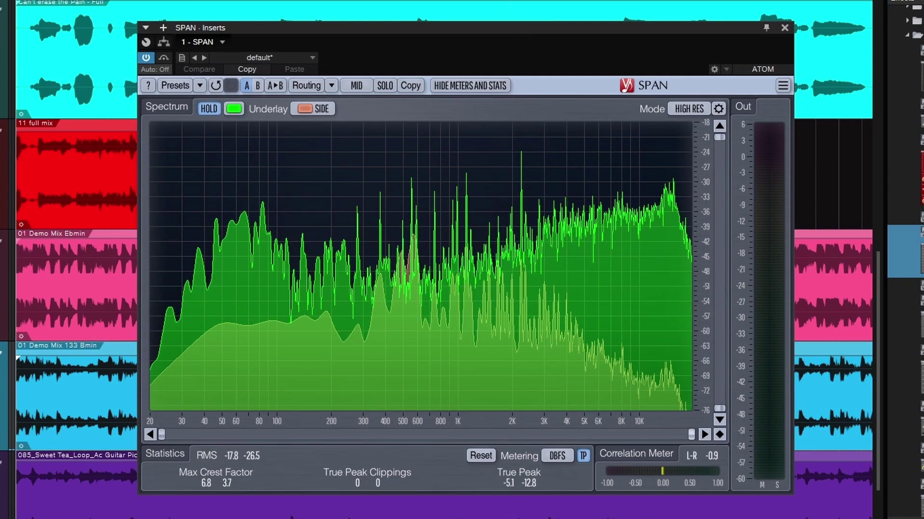
{"action": "left_click_drag", "start_coordinate": [691, 435], "coordinate": [719, 317]}
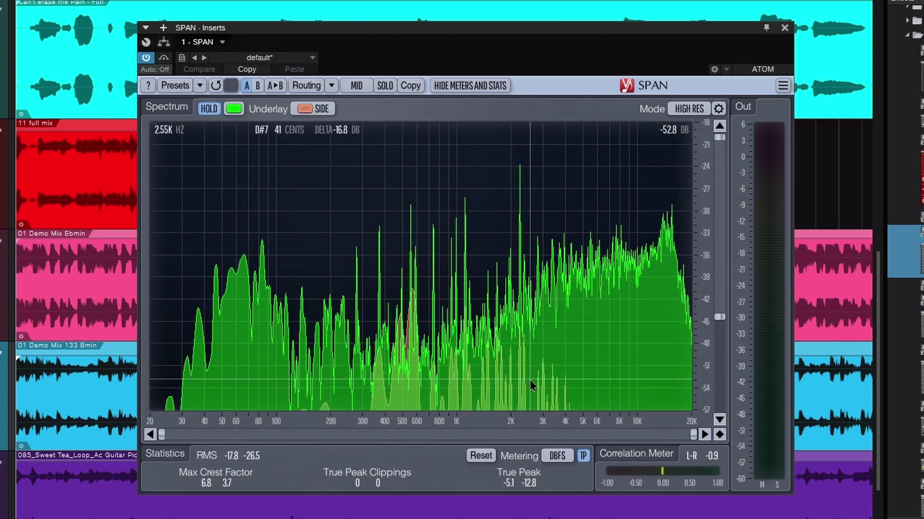
{"action": "key", "text": "space"}
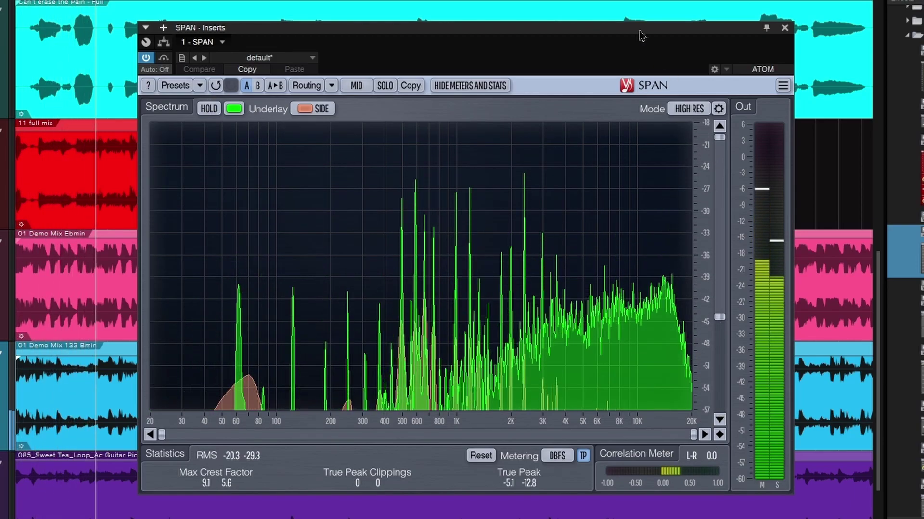
{"action": "left_click_drag", "start_coordinate": [639, 32], "coordinate": [610, 17]}
{"action": "left_click_drag", "start_coordinate": [689, 123], "coordinate": [661, 135]}
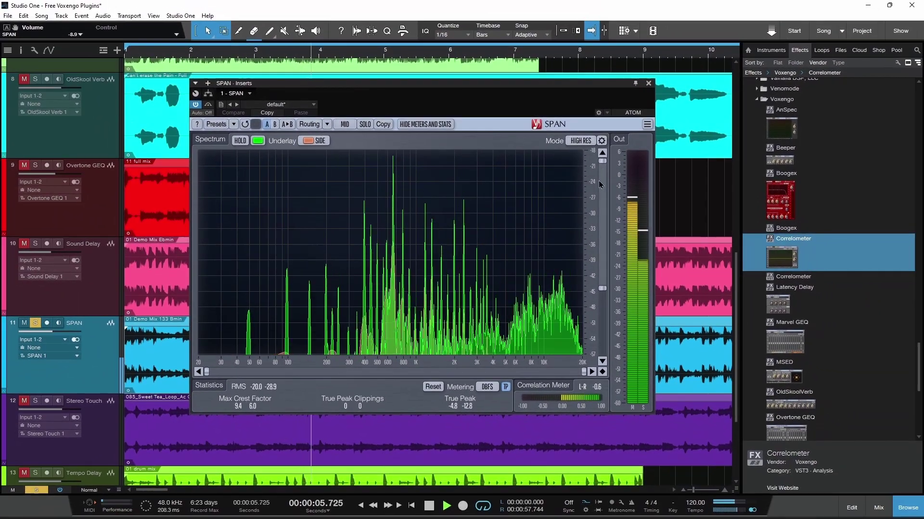
- Set SPAN's metering to K-12 and its spectrum mode to AVERAGE, with the level range extended back down to its lower limit
{"action": "left_click", "coordinate": [487, 387]}
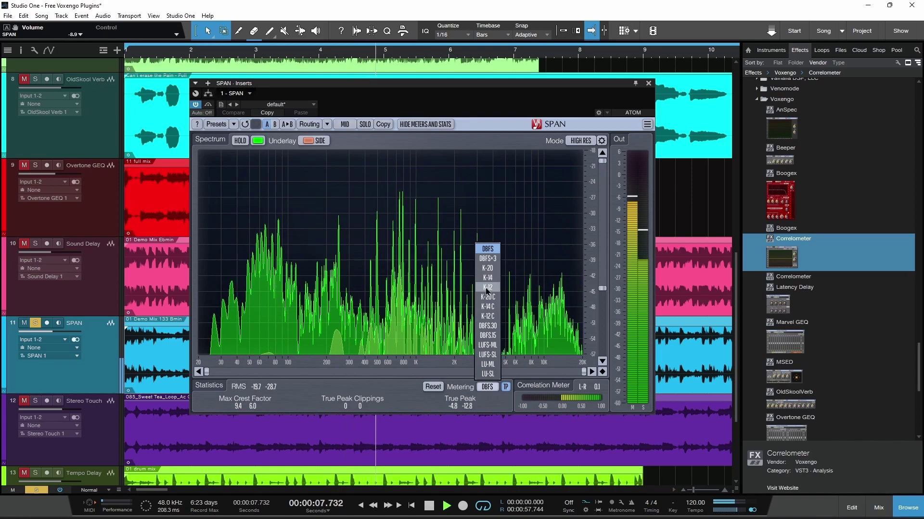
{"action": "left_click", "coordinate": [487, 288]}
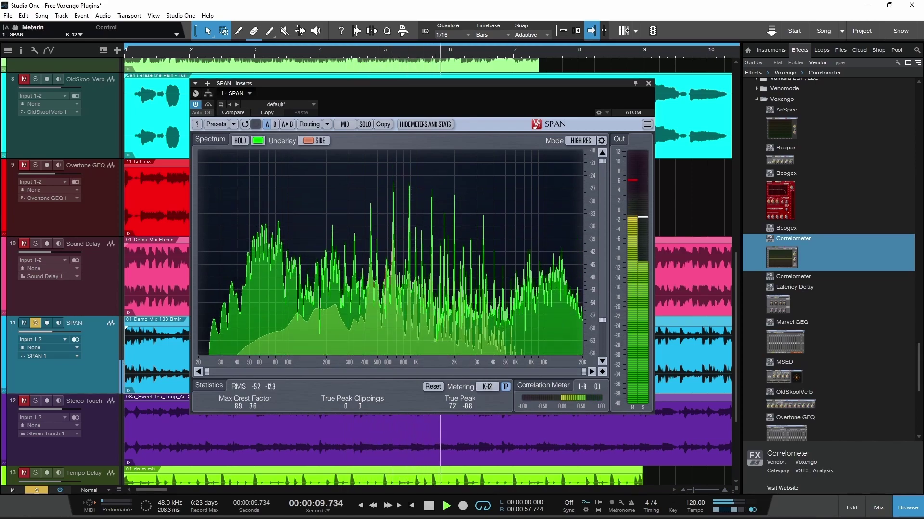
{"action": "left_click_drag", "start_coordinate": [602, 320], "coordinate": [602, 353]}
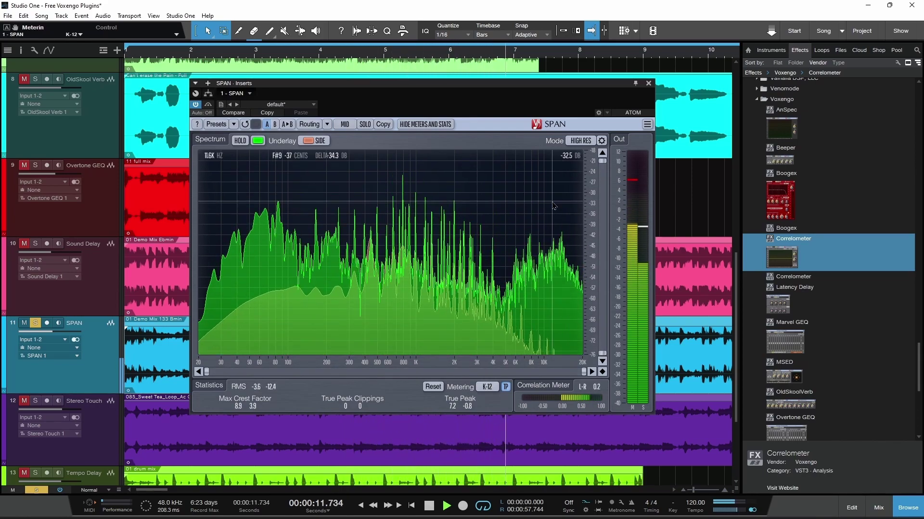
{"action": "left_click", "coordinate": [580, 141]}
{"action": "left_click", "coordinate": [582, 210]}
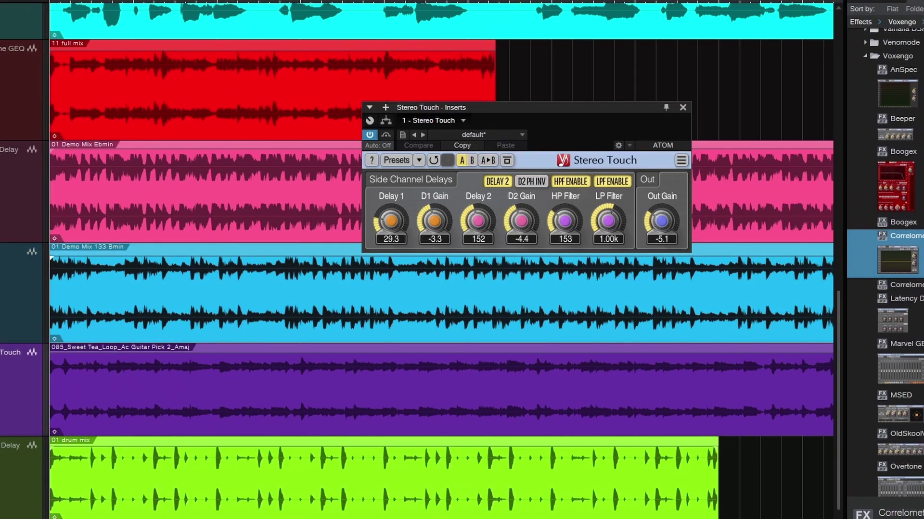
- Play the acoustic guitar track and compare it with Stereo Touch bypassed and active
{"action": "left_click_drag", "start_coordinate": [559, 114], "coordinate": [526, 172]}
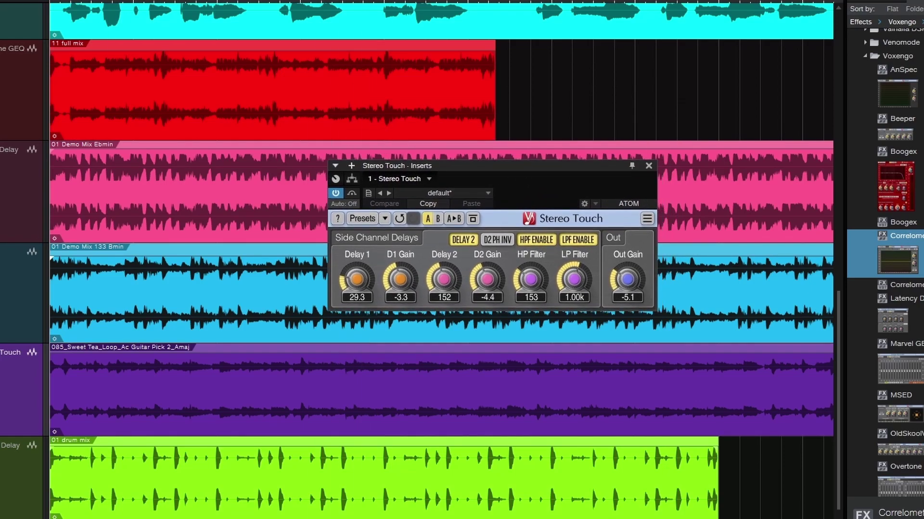
{"action": "key", "text": "space"}
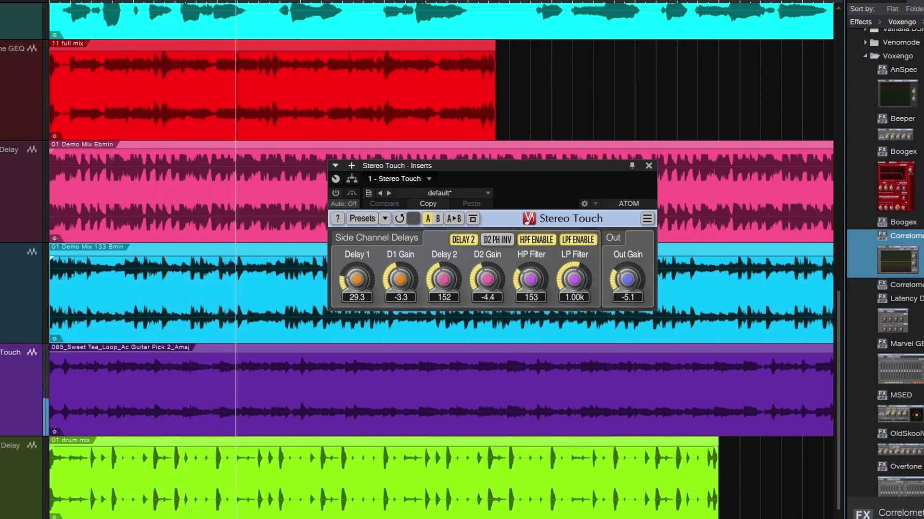
{"action": "left_click", "coordinate": [336, 195]}
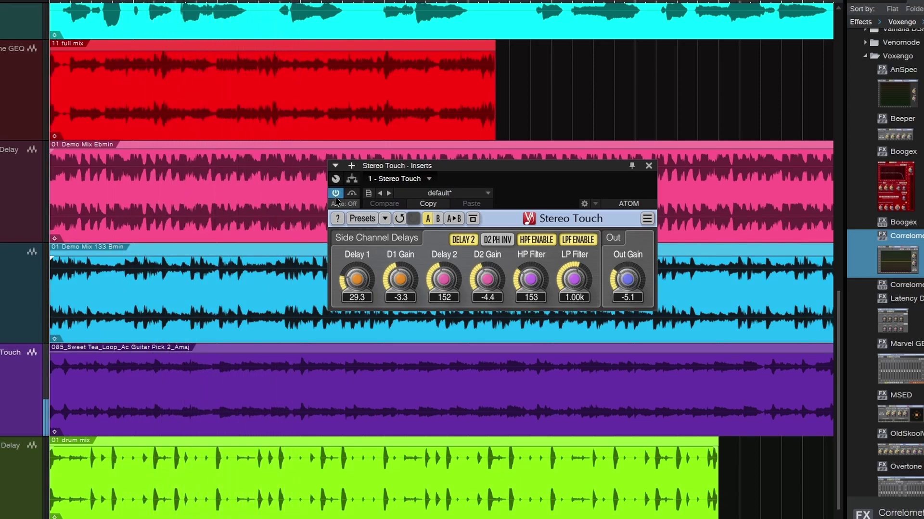
- Set Stereo Touch's Delay 1 to 53.4 and D1 Gain to -2.9, auditioning with Delay 2 off and back on
{"action": "left_click_drag", "start_coordinate": [531, 169], "coordinate": [514, 165]}
{"action": "mouse_move", "coordinate": [338, 279]}
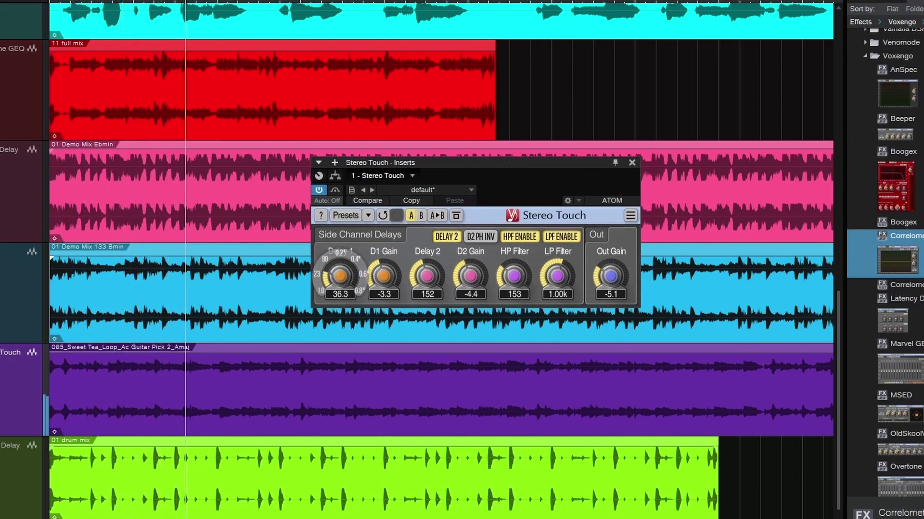
{"action": "left_click", "coordinate": [453, 238]}
{"action": "mouse_move", "coordinate": [377, 280]}
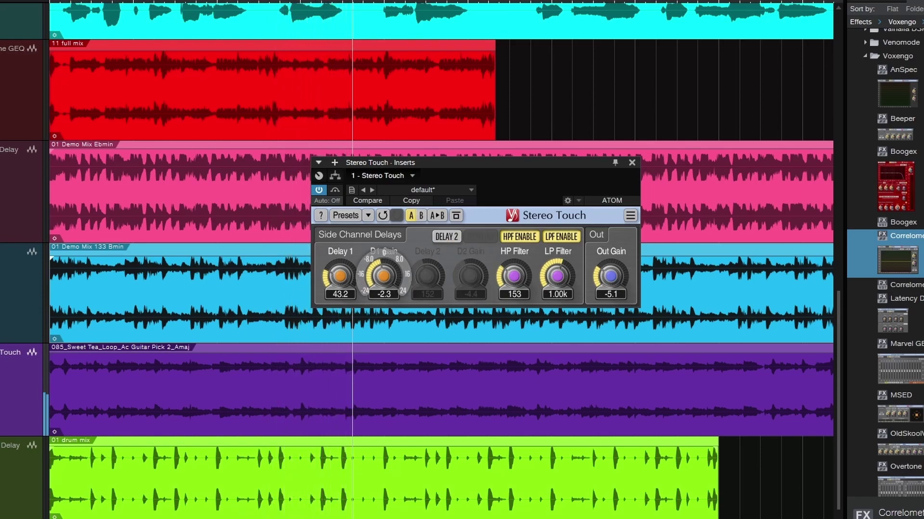
{"action": "left_click_drag", "start_coordinate": [382, 277], "coordinate": [341, 272]}
{"action": "left_click", "coordinate": [446, 238]}
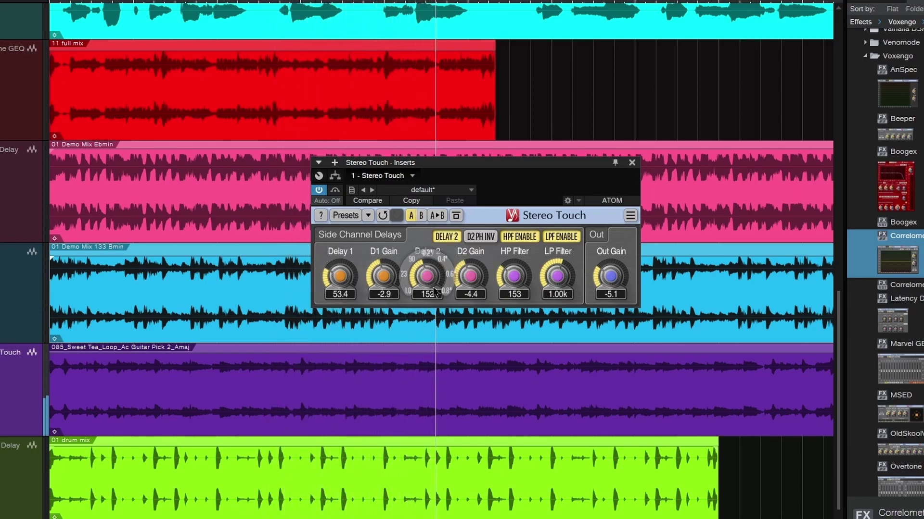
- Set Delay 2 to 118, D2 Gain to -5.2 and HP Filter to 87.6, and audition both filters off and on
{"action": "left_click_drag", "start_coordinate": [471, 277], "coordinate": [513, 285]}
{"action": "left_click", "coordinate": [521, 238]}
{"action": "left_click", "coordinate": [556, 239]}
{"action": "left_click", "coordinate": [555, 238]}
{"action": "left_click", "coordinate": [530, 237]}
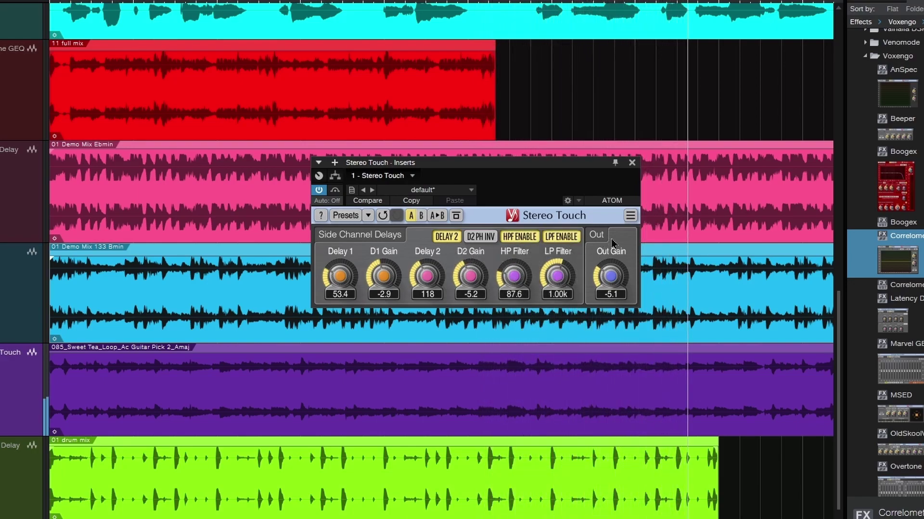
- Try Stereo Touch's Narrow Space and Stage presets on the guitar track, then return to Guitar Space and close the preset manager
{"action": "left_click", "coordinate": [345, 215]}
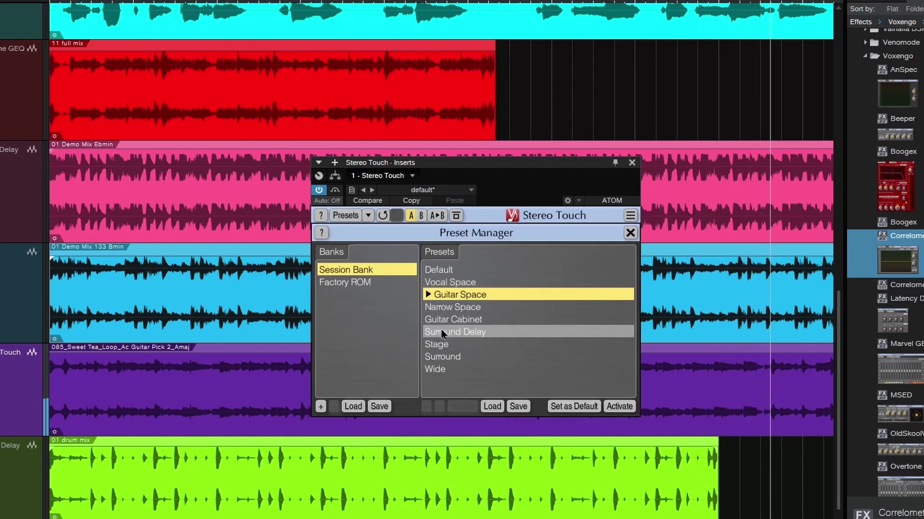
{"action": "left_click", "coordinate": [461, 307]}
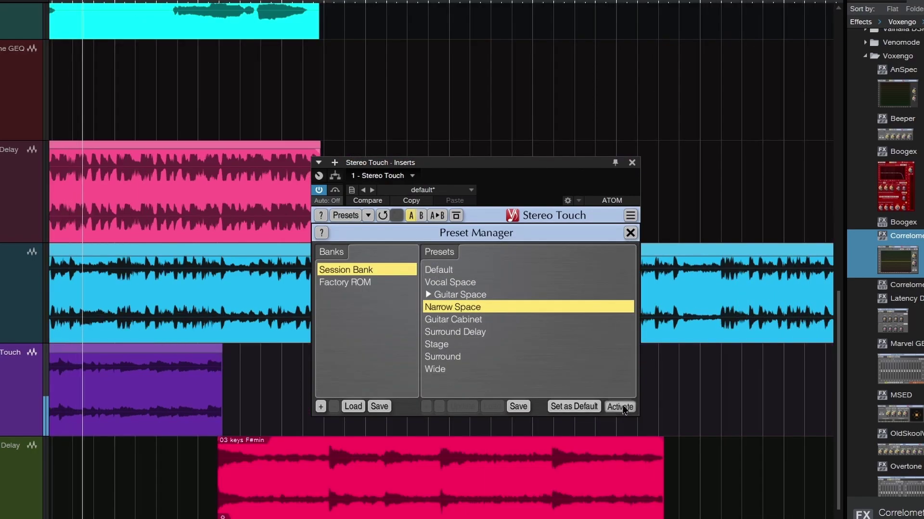
{"action": "left_click", "coordinate": [452, 345]}
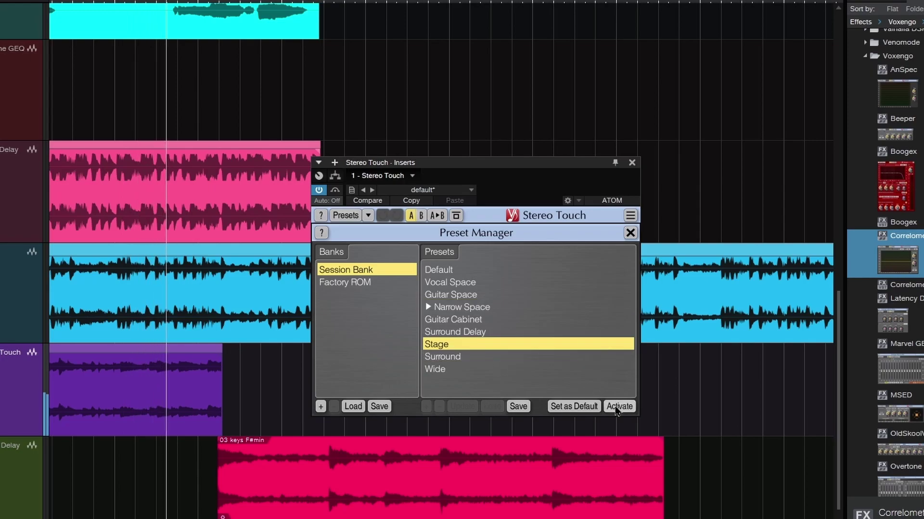
{"action": "left_click", "coordinate": [450, 295]}
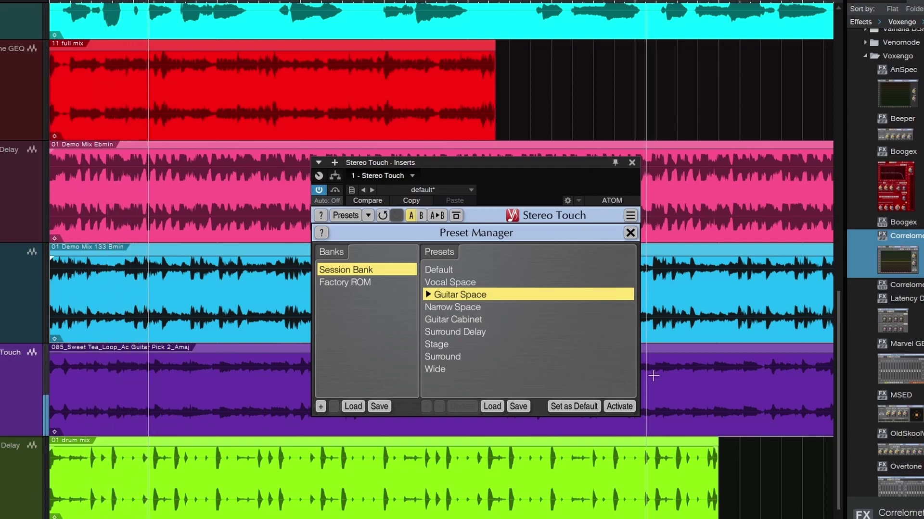
{"action": "left_click", "coordinate": [630, 233]}
{"action": "left_click_drag", "start_coordinate": [521, 186], "coordinate": [439, 150]}
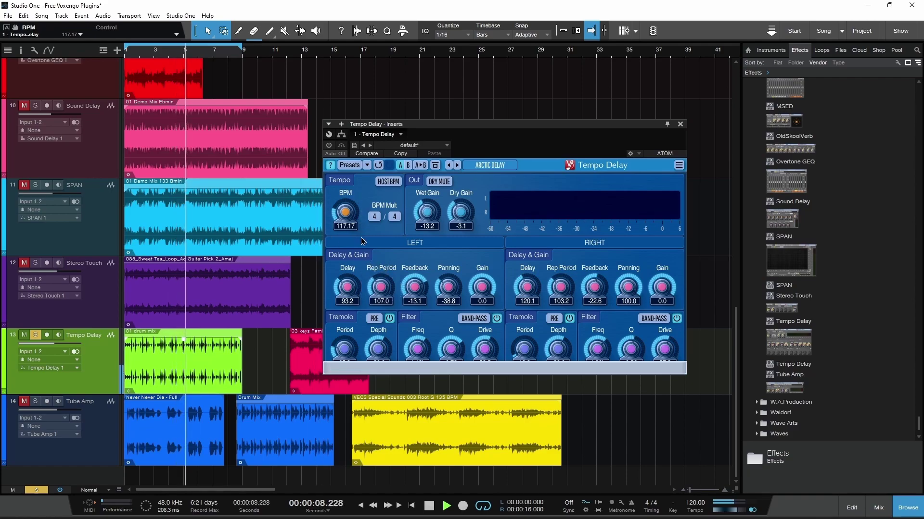
- Activate Tempo Delay on the drum mix track and set its Wet Gain to -11.4
{"action": "left_click", "coordinate": [329, 146]}
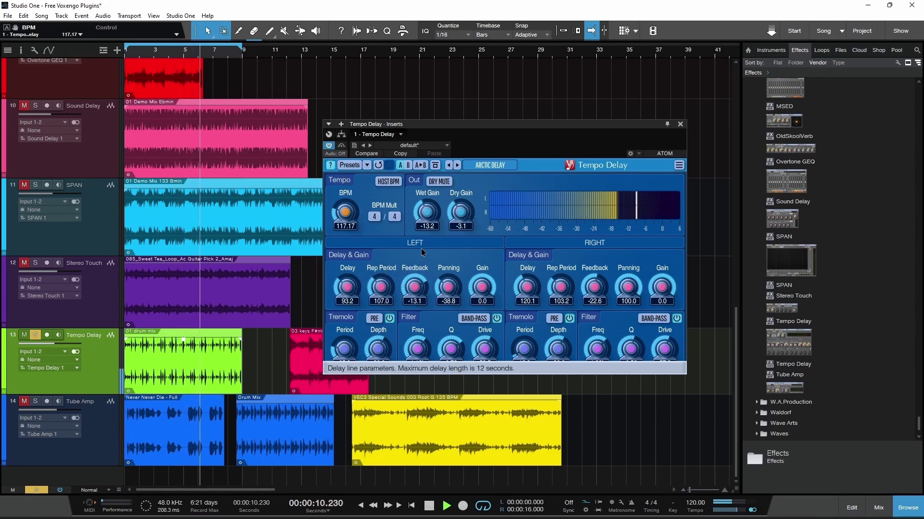
{"action": "left_click_drag", "start_coordinate": [426, 212], "coordinate": [426, 208]}
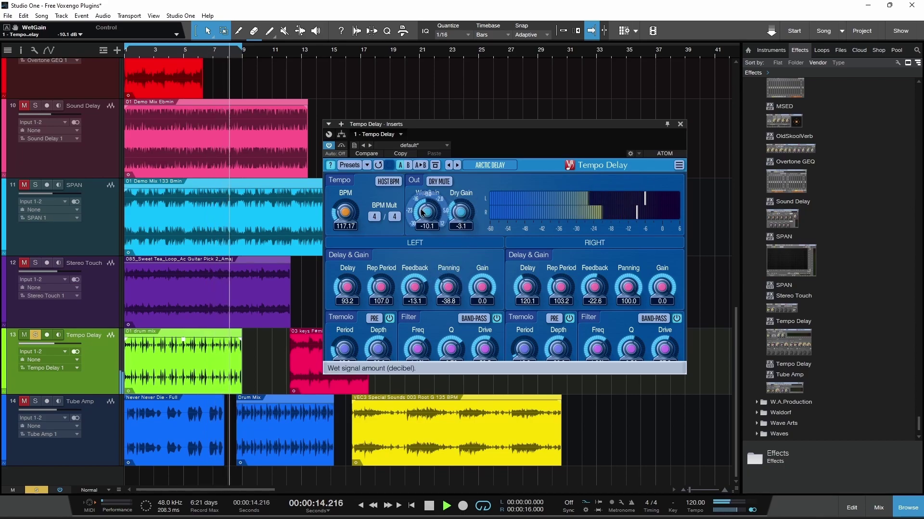
- Switch off the tremolo and filter sections for both the left and right channels of Tempo Delay
{"action": "left_click", "coordinate": [676, 319]}
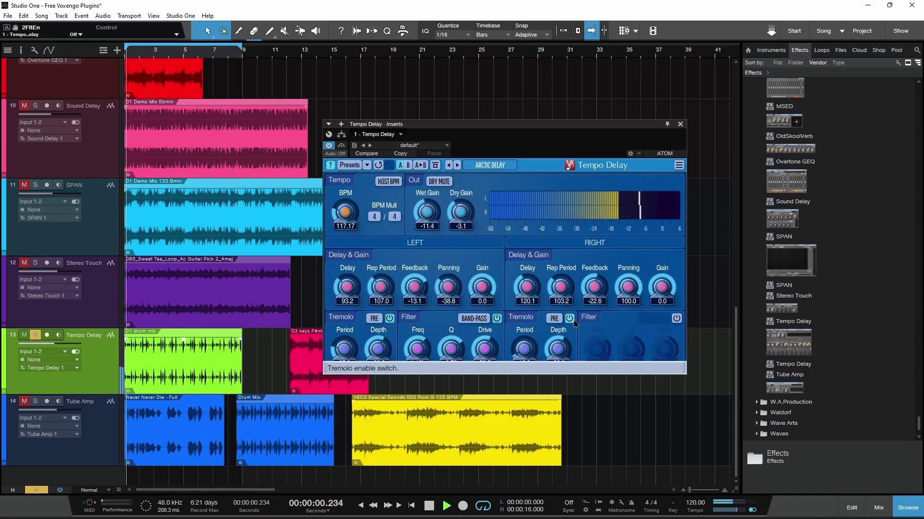
{"action": "left_click", "coordinate": [570, 318]}
{"action": "left_click", "coordinate": [497, 319]}
{"action": "left_click", "coordinate": [389, 319]}
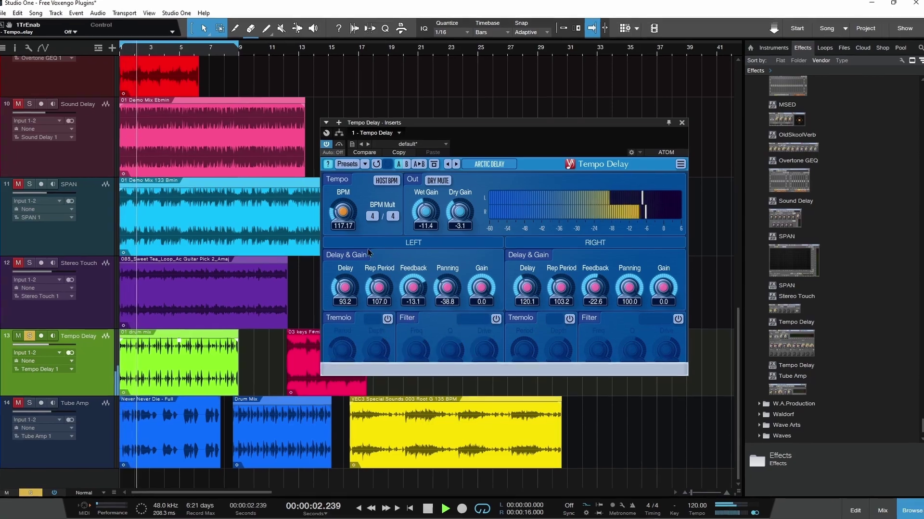
- Try Tempo Delay at 288.78 BPM with a 1/4 BPM multiplier, then with its tempo following the host
{"action": "left_click_drag", "start_coordinate": [345, 212], "coordinate": [297, 183]}
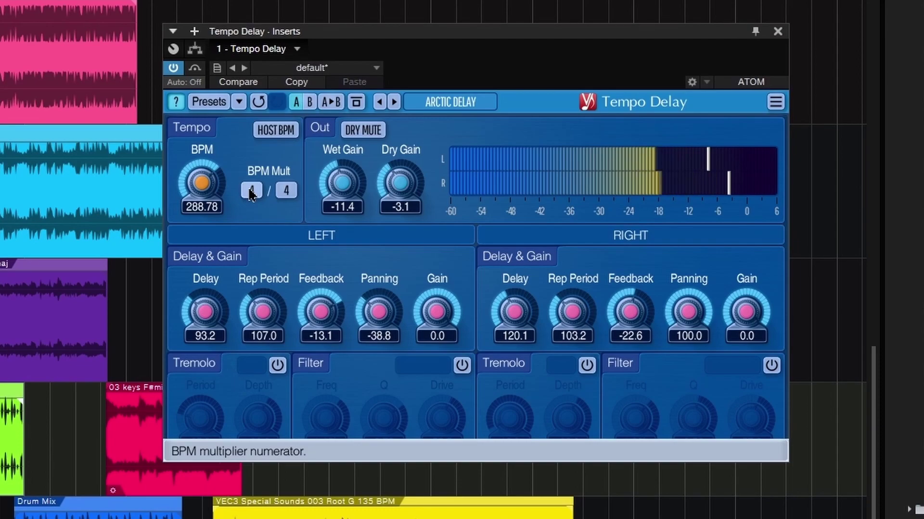
{"action": "left_click", "coordinate": [250, 192]}
{"action": "left_click", "coordinate": [252, 213]}
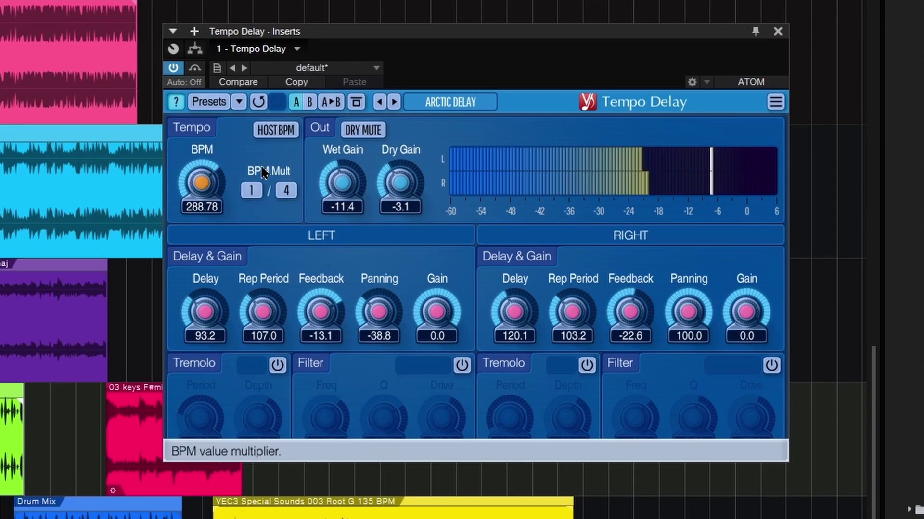
{"action": "left_click", "coordinate": [275, 130]}
- Set Wet Gain to -12.7, left Delay to 120.7, left Rep Period to 112.7 and right Delay to 149.6
{"action": "left_click_drag", "start_coordinate": [344, 184], "coordinate": [343, 189]}
{"action": "left_click_drag", "start_coordinate": [215, 310], "coordinate": [215, 308]}
{"action": "left_click_drag", "start_coordinate": [514, 311], "coordinate": [514, 300]}
{"action": "left_click_drag", "start_coordinate": [276, 317], "coordinate": [260, 323]}
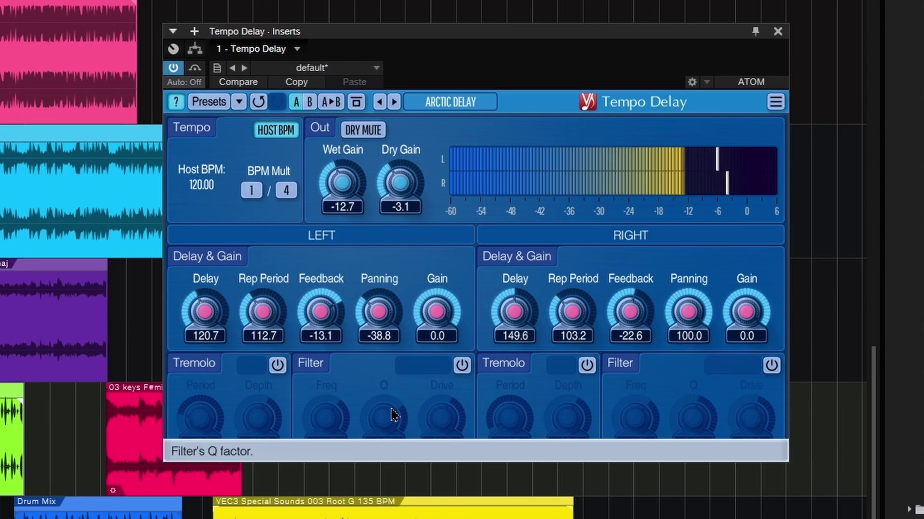
- Set the BPM multiplier to 4/4, turn off host tempo and set the BPM to 176.21
{"action": "left_click", "coordinate": [254, 191]}
{"action": "left_click", "coordinate": [254, 261]}
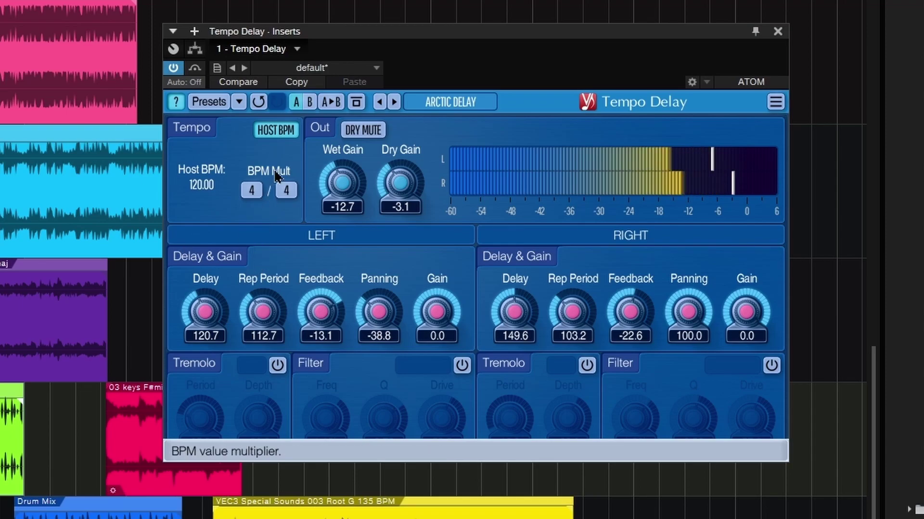
{"action": "left_click", "coordinate": [275, 130]}
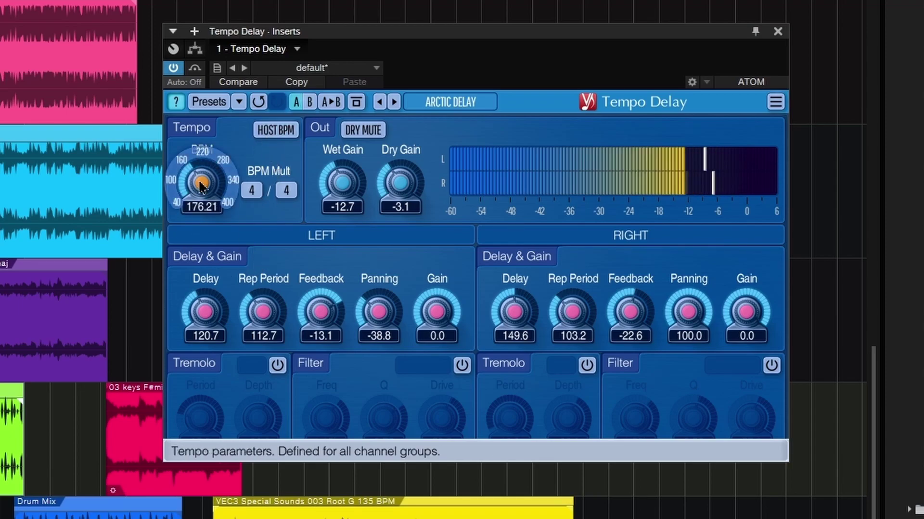
- Load the Vintage Ping-Pong preset in Tempo Delay and close the preset manager
{"action": "left_click", "coordinate": [208, 101]}
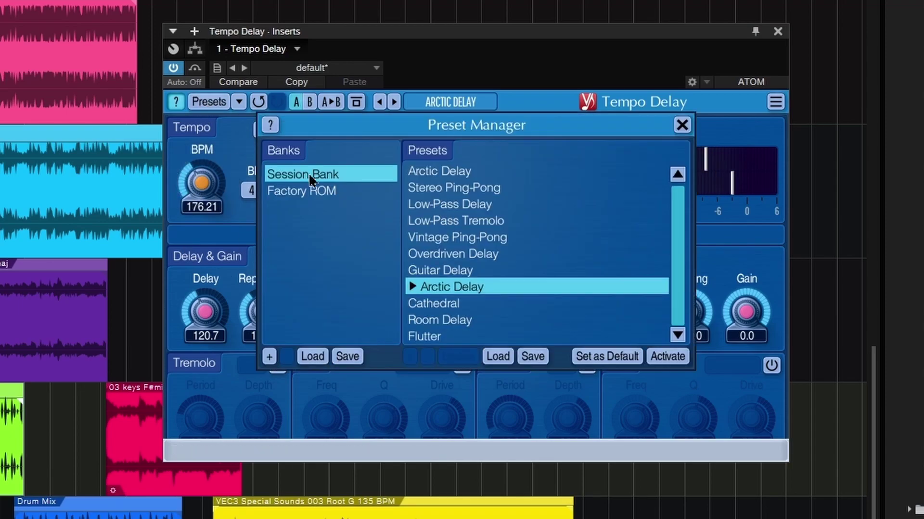
{"action": "left_click", "coordinate": [501, 239]}
{"action": "left_click", "coordinate": [667, 356]}
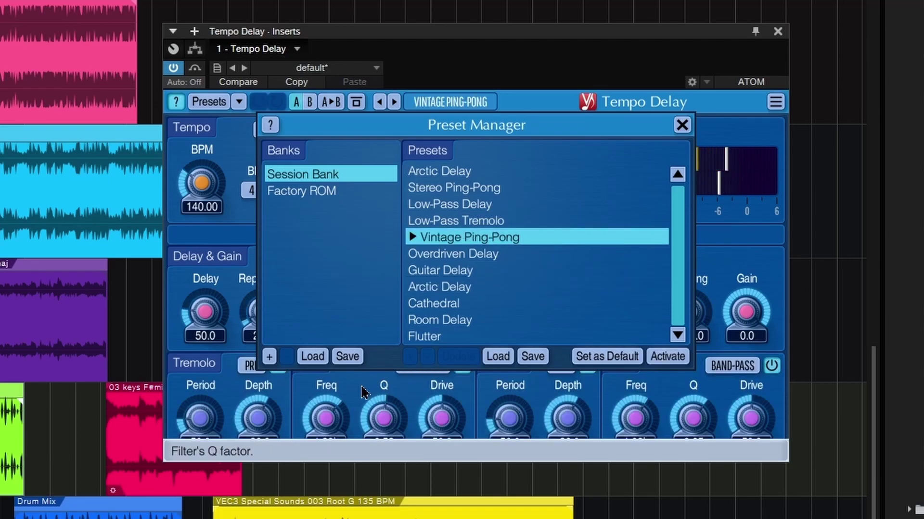
{"action": "left_click", "coordinate": [682, 125]}
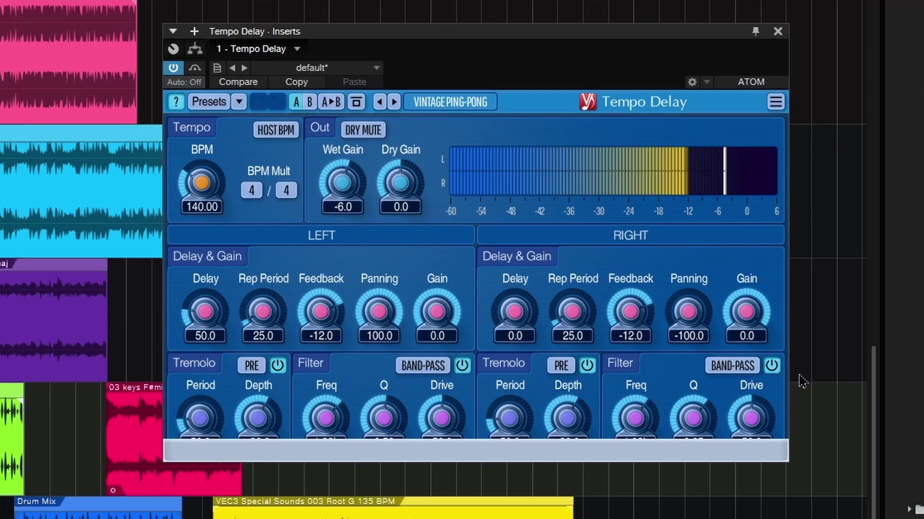
- Disable the tremolo and filter on both channels of the Vintage Ping-Pong preset
{"action": "left_click", "coordinate": [771, 366]}
{"action": "left_click", "coordinate": [586, 366]}
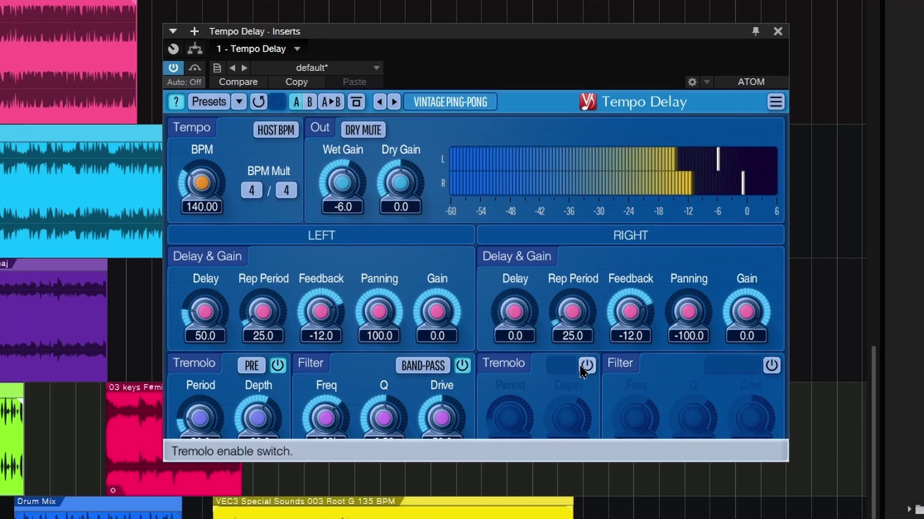
{"action": "left_click", "coordinate": [462, 365]}
{"action": "left_click", "coordinate": [277, 365]}
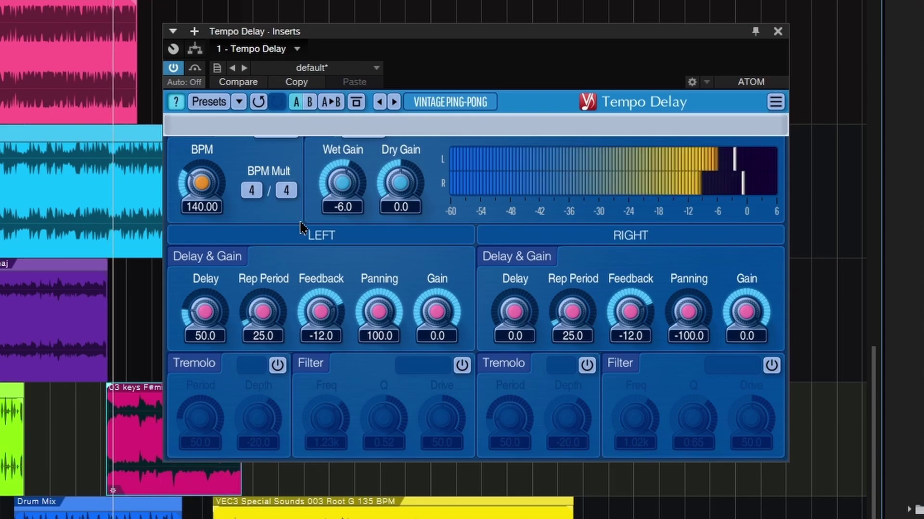
- Set Wet Gain to -11.8, BPM to 211.64, left Delay and Rep Period to 135.9 and 214.0, and the right ones to 128.6 and 219.7
{"action": "left_click_drag", "start_coordinate": [342, 183], "coordinate": [342, 205]}
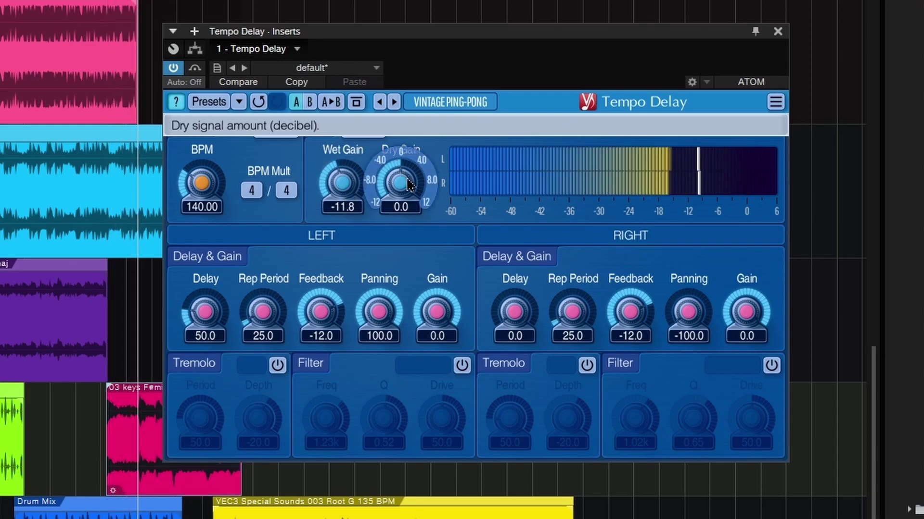
{"action": "left_click_drag", "start_coordinate": [186, 213], "coordinate": [276, 268]}
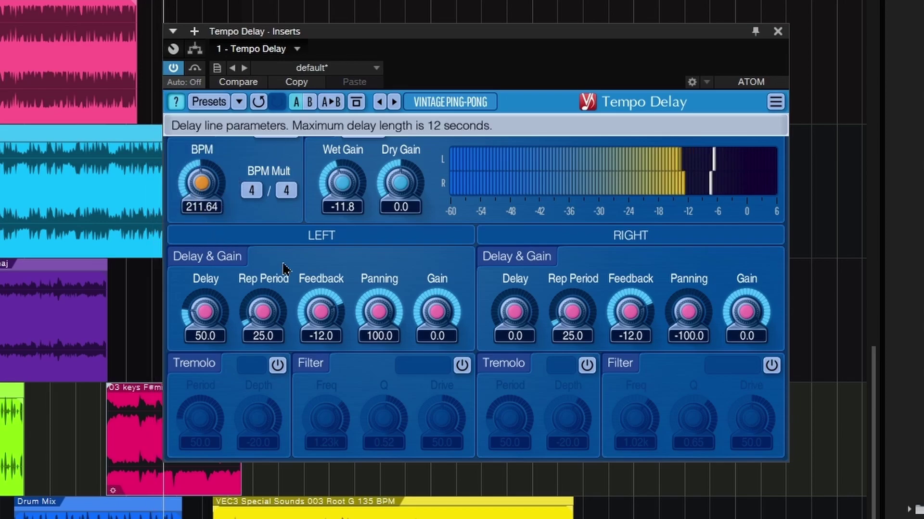
{"action": "left_click_drag", "start_coordinate": [205, 312], "coordinate": [205, 275]}
{"action": "left_click_drag", "start_coordinate": [514, 312], "coordinate": [514, 276]}
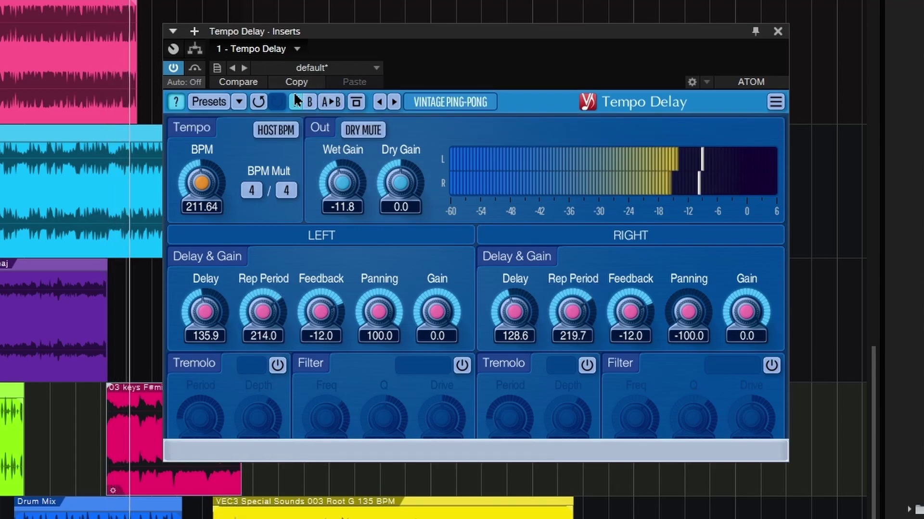
- Switch Tempo Delay back to the edited Arctic Delay preset and close the preset manager
{"action": "left_click", "coordinate": [210, 100]}
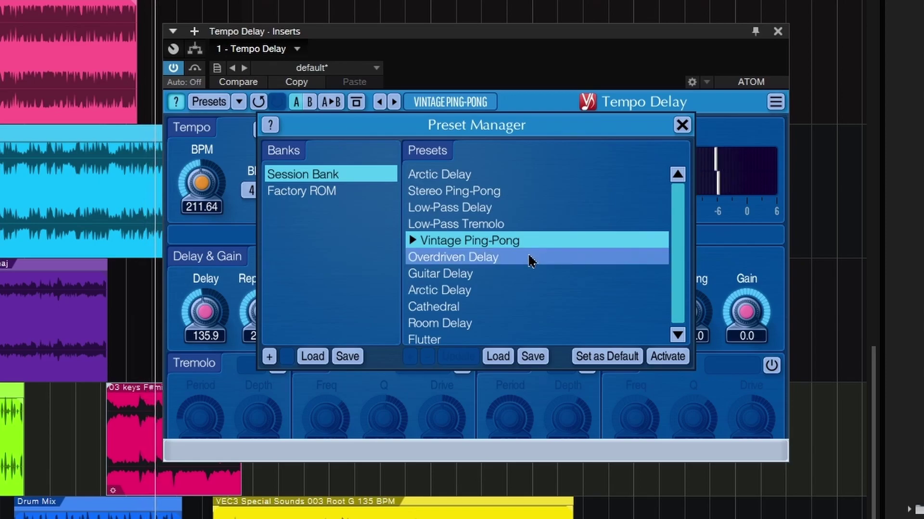
{"action": "scroll", "coordinate": [504, 299], "scroll_direction": "down", "scroll_amount": 1}
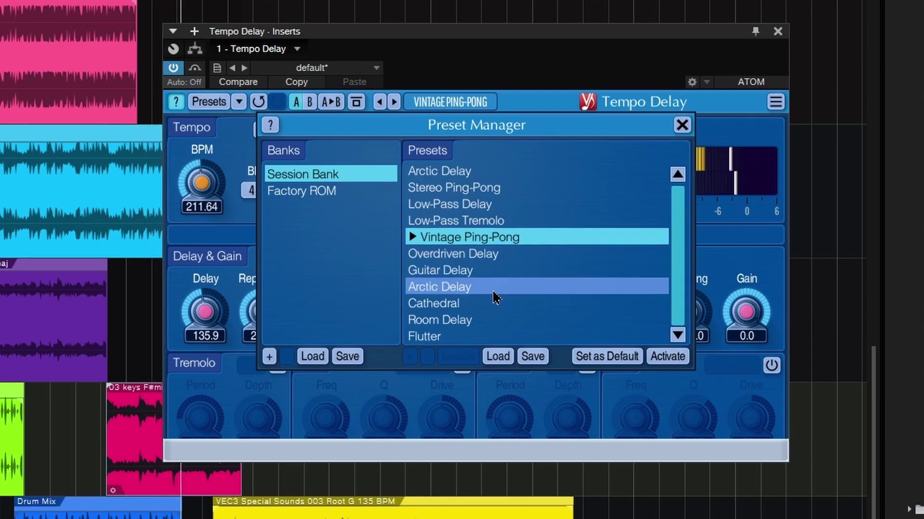
{"action": "left_click", "coordinate": [494, 292]}
{"action": "left_click", "coordinate": [668, 356]}
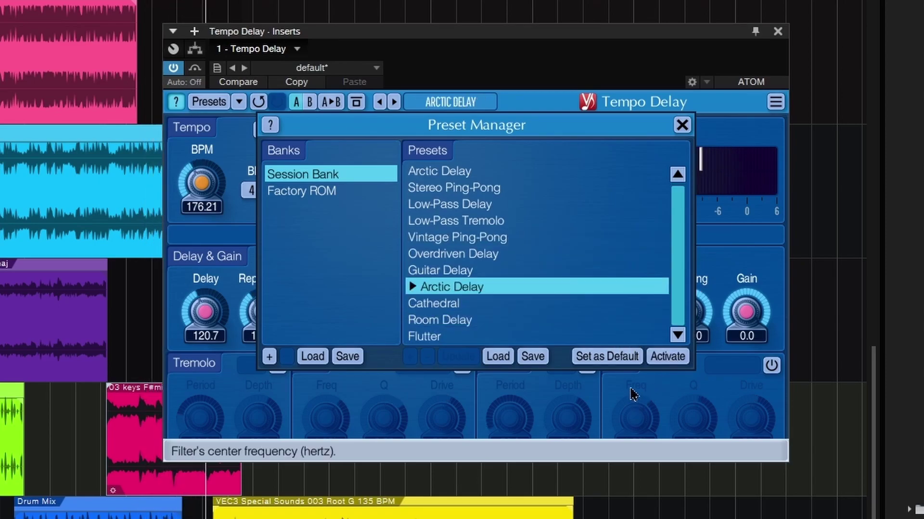
{"action": "left_click", "coordinate": [681, 125]}
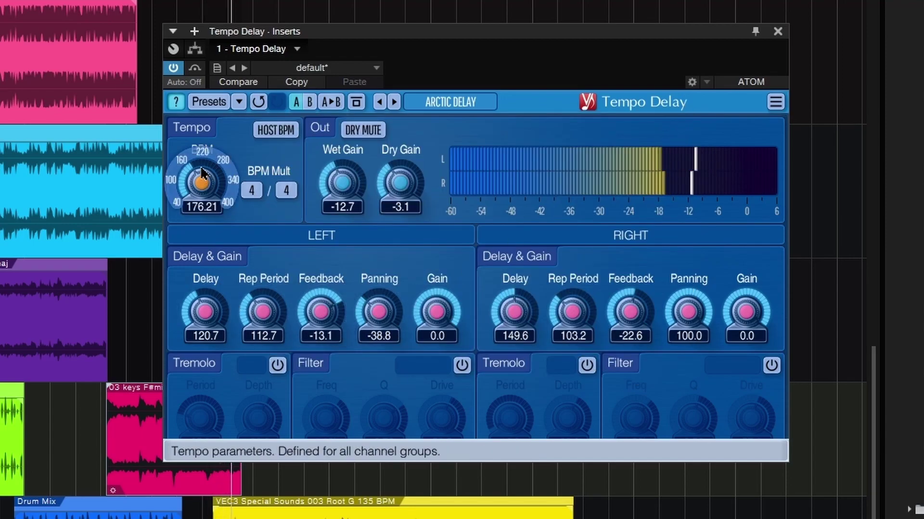
- Change Tempo Delay's interface colour scheme to ORANGE and close its settings
{"action": "left_click", "coordinate": [775, 101]}
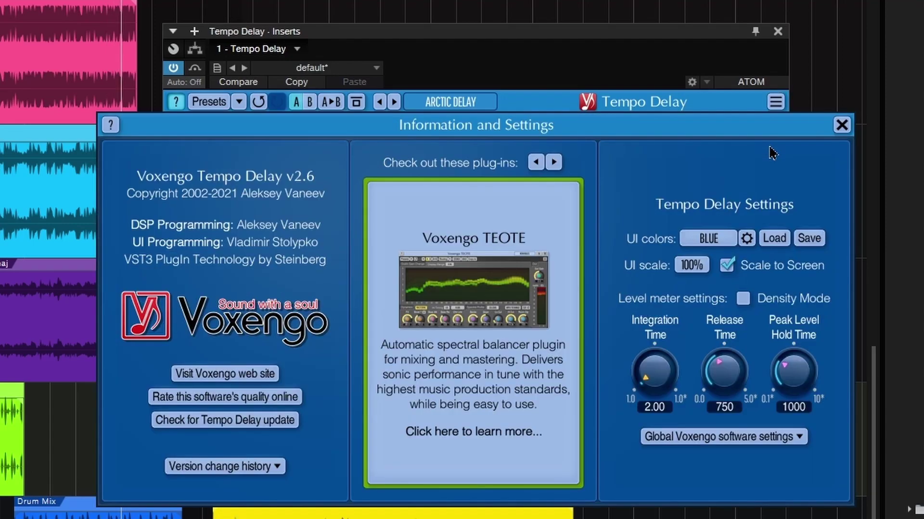
{"action": "left_click", "coordinate": [701, 241]}
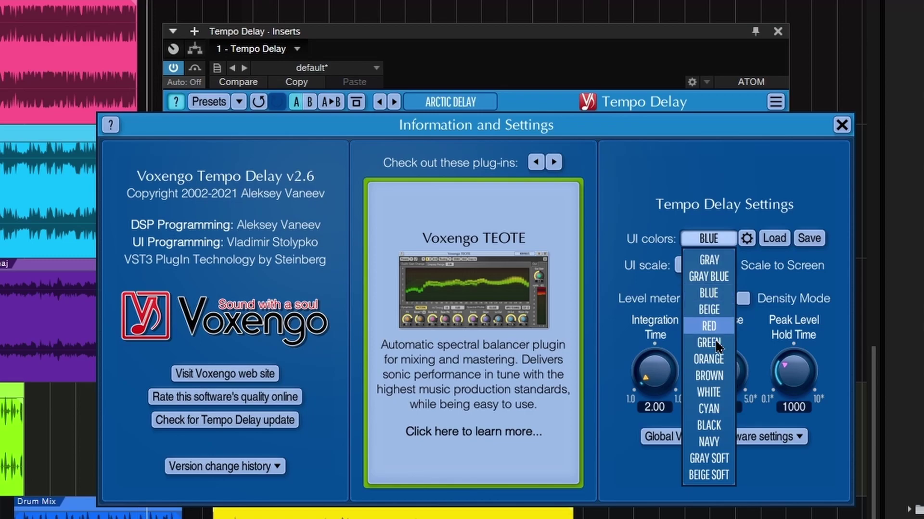
{"action": "left_click", "coordinate": [708, 359]}
{"action": "left_click", "coordinate": [840, 126]}
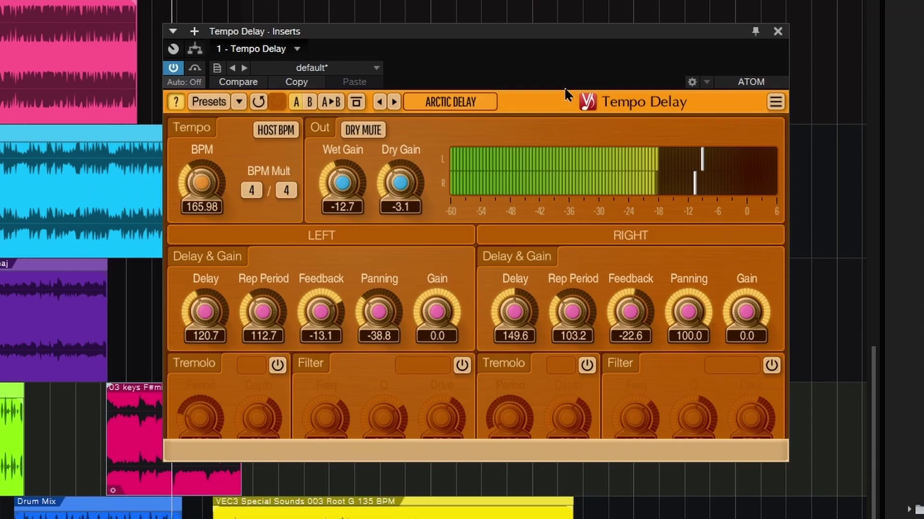
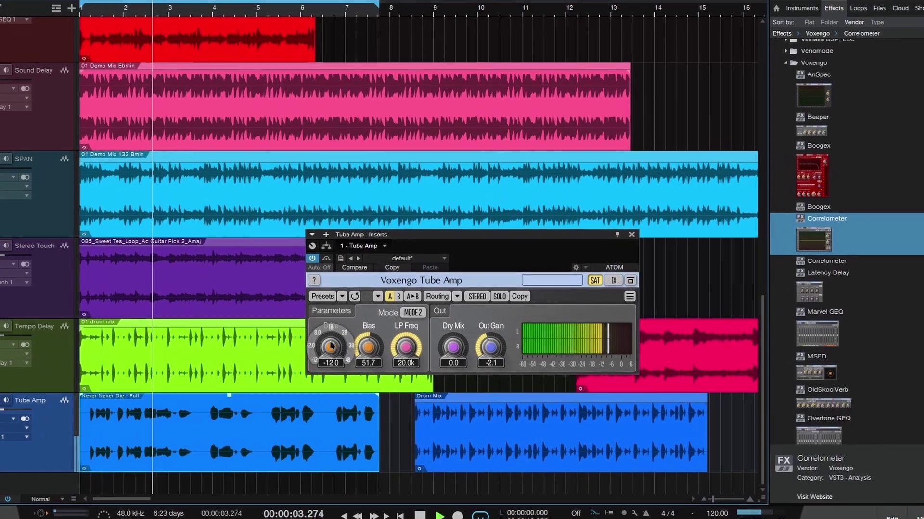
- Set Tube Amp's Drive to 9.3, Bias to 37.2 and LP Freq to 157 during playback
{"action": "left_click_drag", "start_coordinate": [348, 355], "coordinate": [349, 310]}
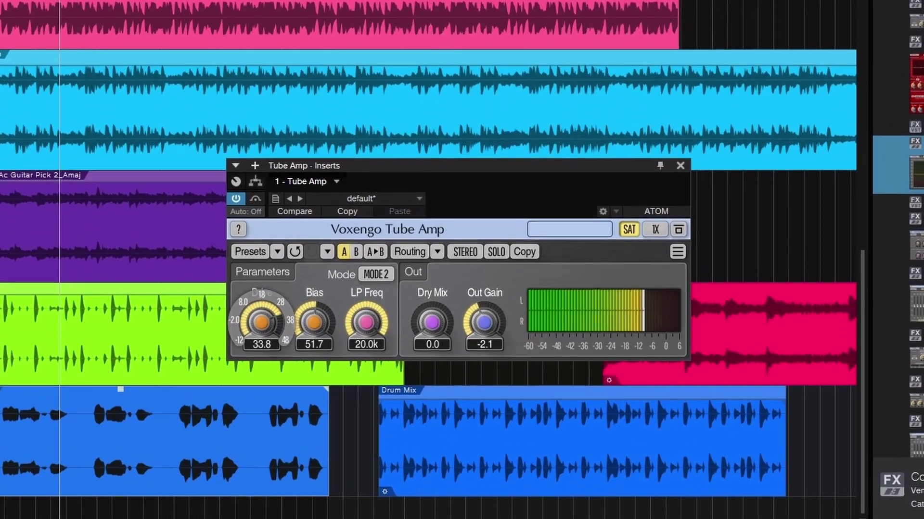
{"action": "left_click_drag", "start_coordinate": [263, 323], "coordinate": [263, 335]}
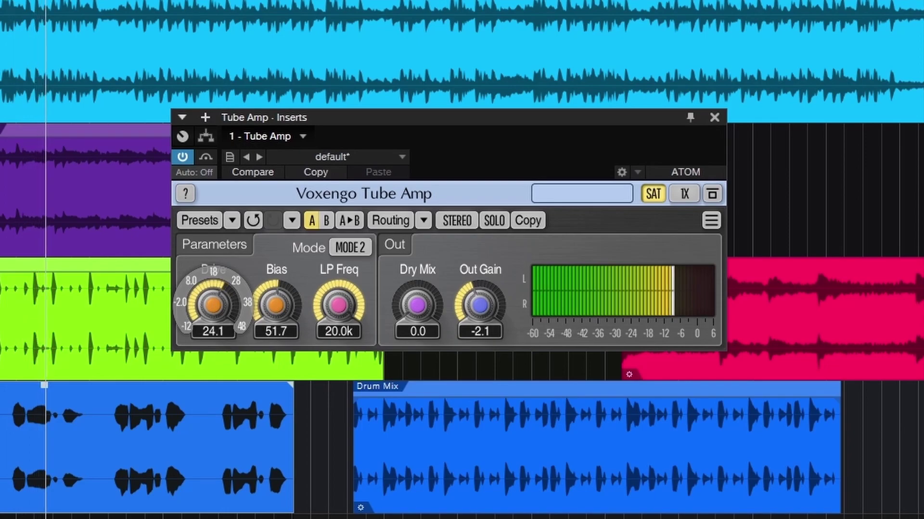
{"action": "left_click_drag", "start_coordinate": [217, 301], "coordinate": [223, 313]}
{"action": "left_click_drag", "start_coordinate": [279, 304], "coordinate": [279, 314]}
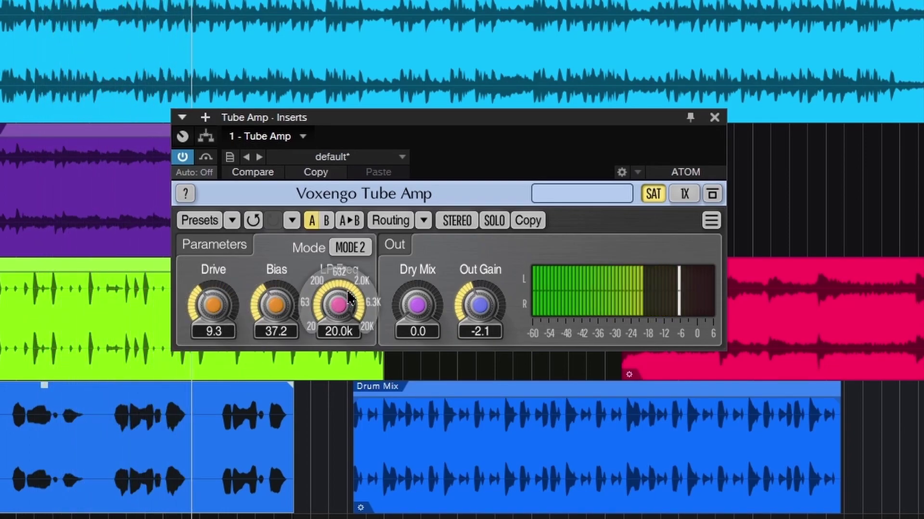
{"action": "left_click_drag", "start_coordinate": [339, 304], "coordinate": [338, 327]}
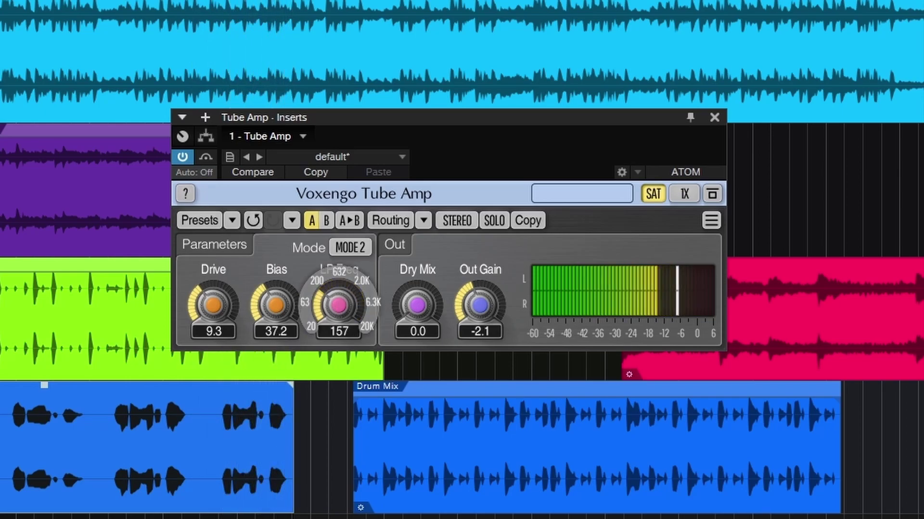
- Use MODE 1 with Drive 36.3, Bias 47.5, LP Freq 20.0k, Dry Mix 31.9 and Out Gain -1.8
{"action": "left_click_drag", "start_coordinate": [278, 304], "coordinate": [278, 296]}
{"action": "left_click_drag", "start_coordinate": [215, 304], "coordinate": [215, 291]}
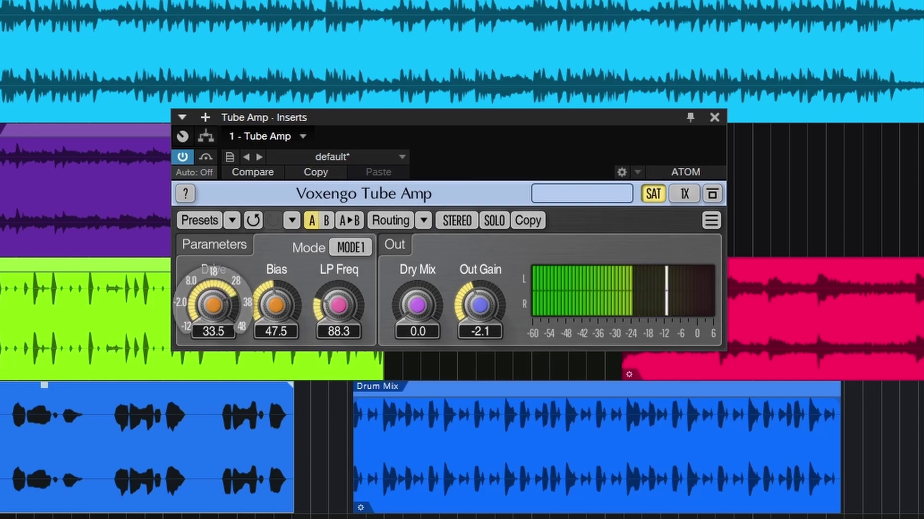
{"action": "left_click_drag", "start_coordinate": [214, 307], "coordinate": [214, 310]}
{"action": "left_click_drag", "start_coordinate": [340, 308], "coordinate": [339, 267]}
{"action": "left_click_drag", "start_coordinate": [408, 317], "coordinate": [409, 286]}
{"action": "left_click_drag", "start_coordinate": [480, 306], "coordinate": [480, 303]}
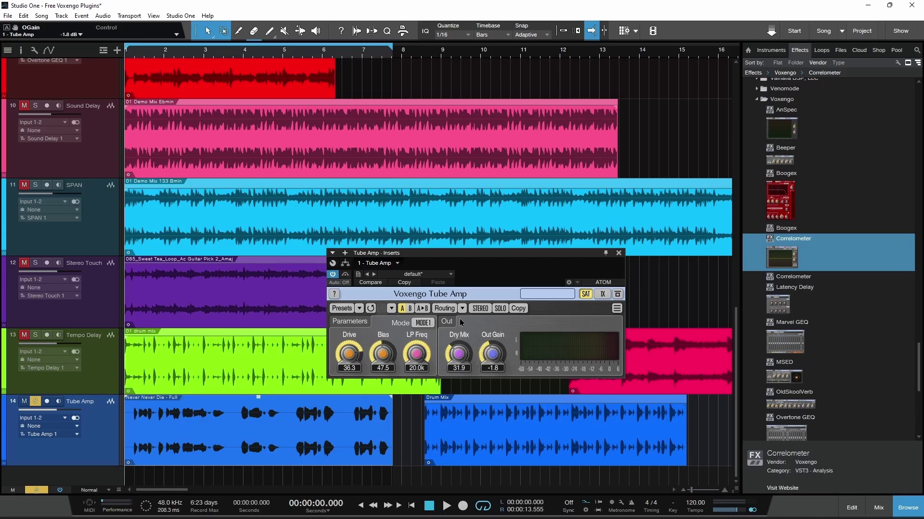
- Try the Mid-Side Stereo and Dual Mono routings in Tube Amp and return the routing to Stereo
{"action": "left_click", "coordinate": [423, 221]}
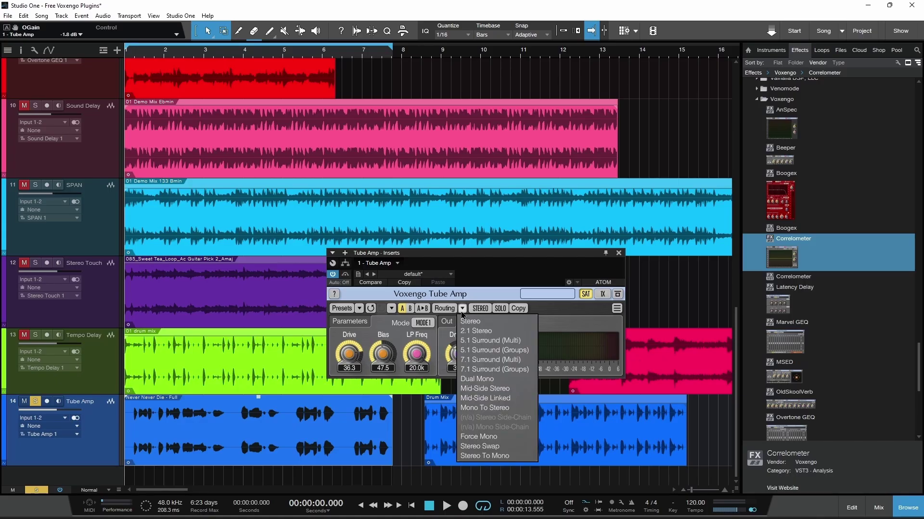
{"action": "left_click", "coordinate": [502, 390]}
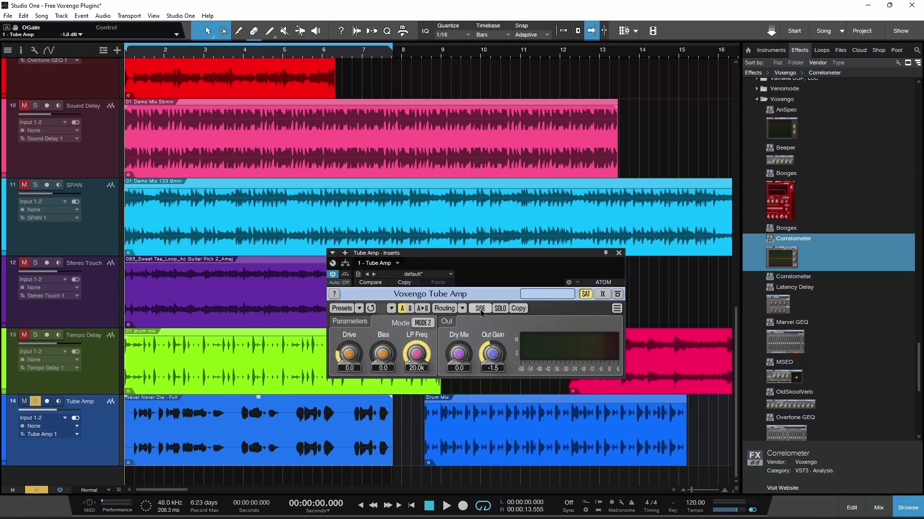
{"action": "left_click", "coordinate": [462, 310]}
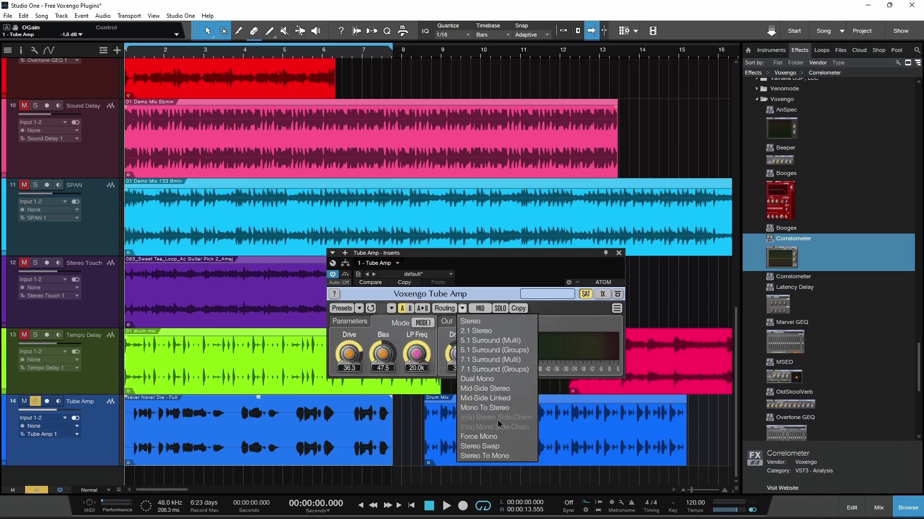
{"action": "left_click", "coordinate": [485, 380]}
{"action": "left_click", "coordinate": [463, 309]}
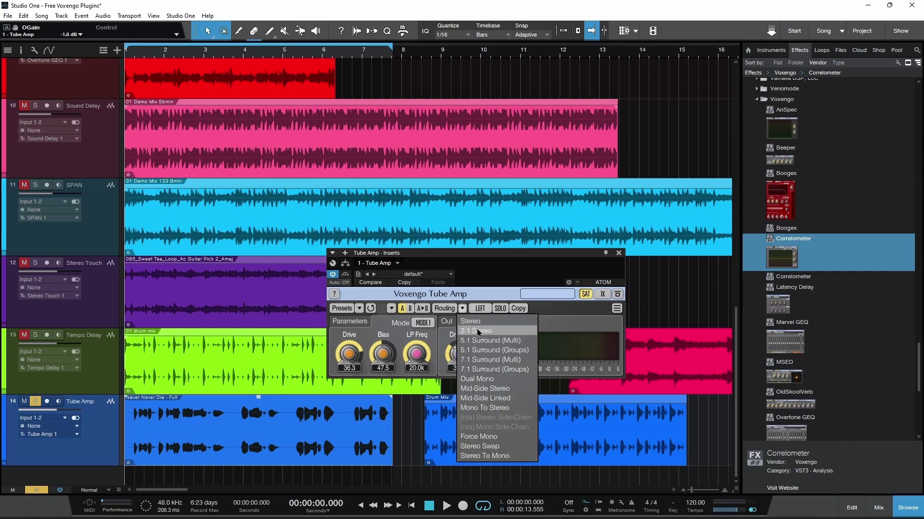
{"action": "left_click", "coordinate": [481, 319]}
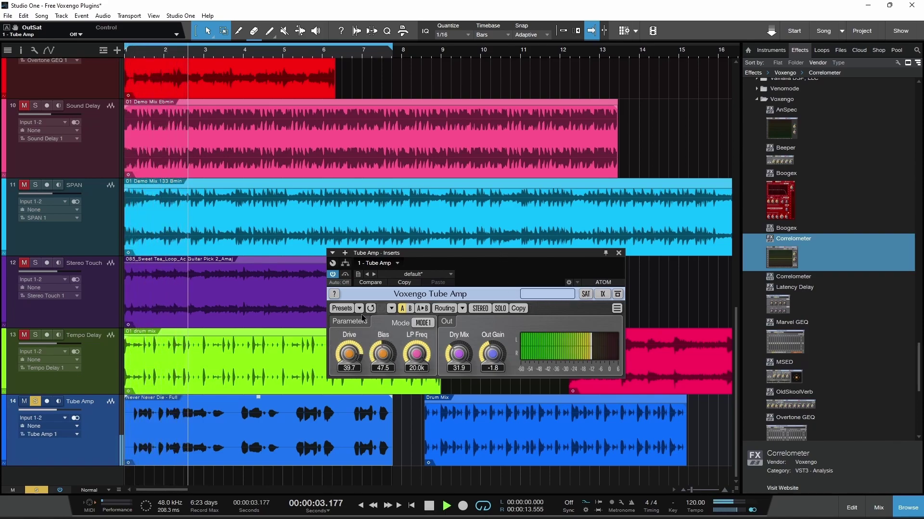
- Activate the Broadband Mode 1 preset in Tube Amp and enable the output's soft-knee limiter (SAT)
{"action": "left_click", "coordinate": [342, 309]}
{"action": "left_click", "coordinate": [467, 360]}
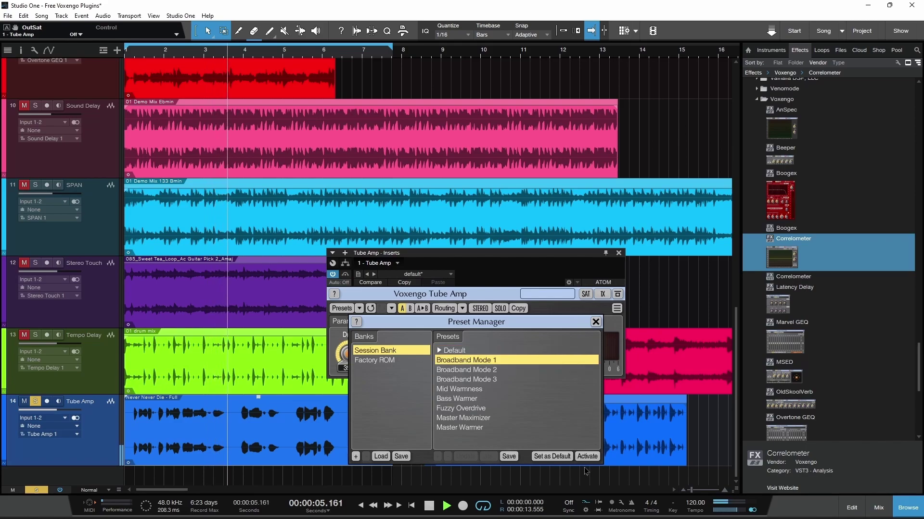
{"action": "left_click", "coordinate": [587, 457]}
{"action": "left_click", "coordinate": [595, 322]}
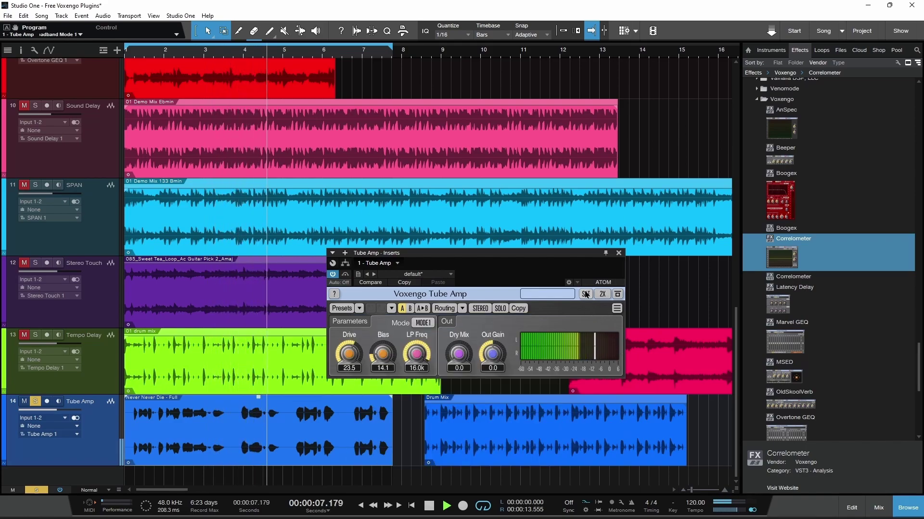
{"action": "left_click", "coordinate": [585, 295]}
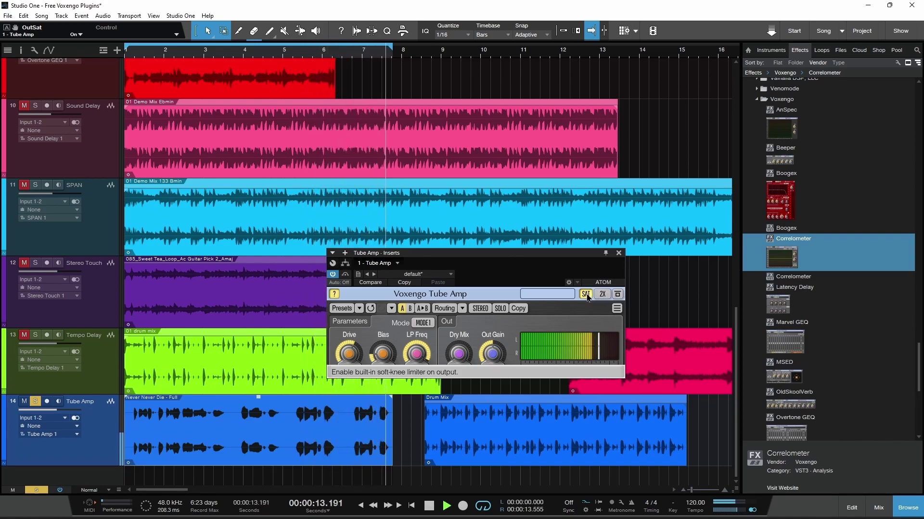
- Play the Drum Mix clip on the Tube Amp track and switch the amp to MODE 2
{"action": "left_click", "coordinate": [507, 451]}
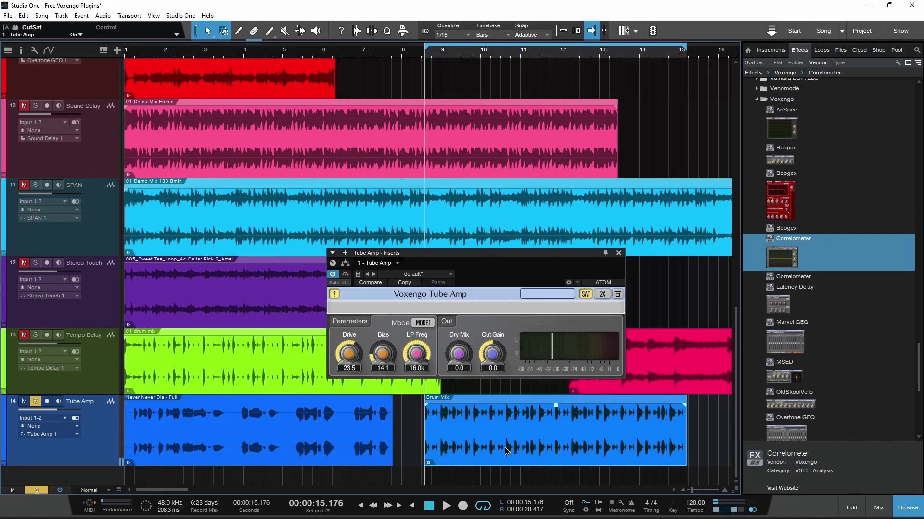
{"action": "key", "text": "space"}
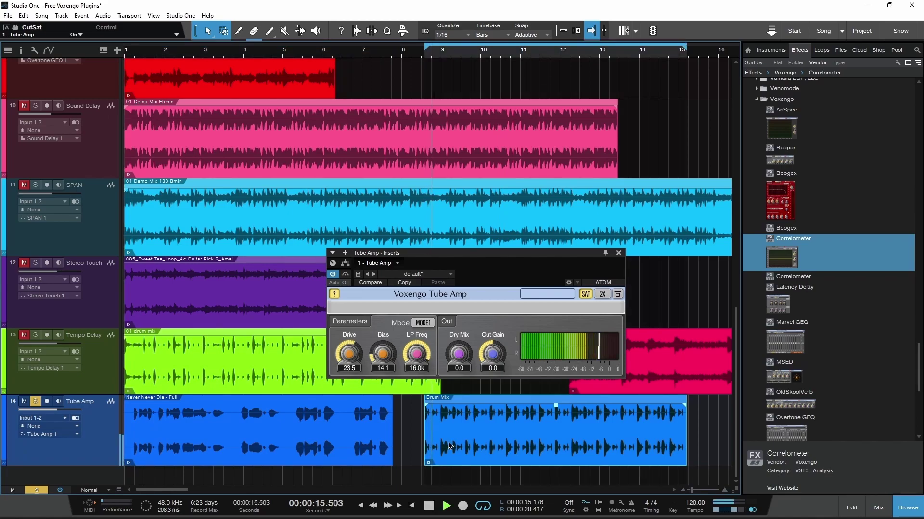
{"action": "left_click", "coordinate": [425, 324]}
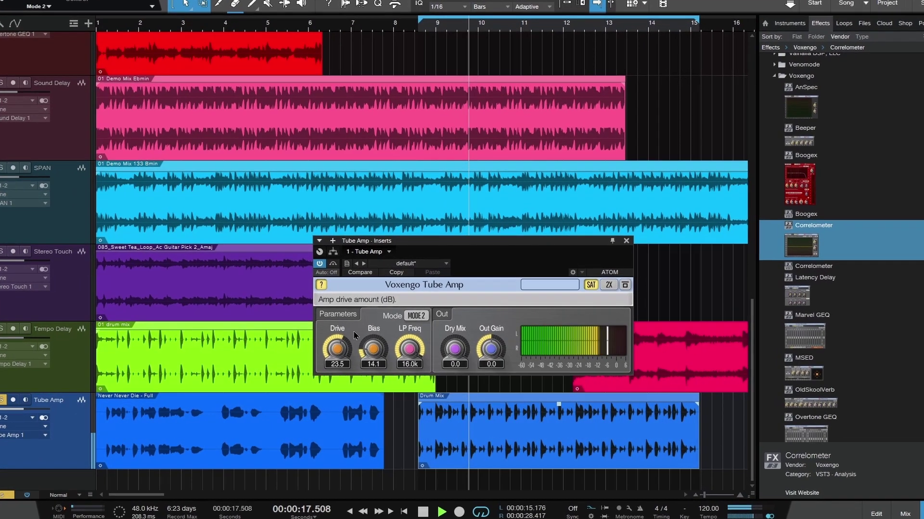
- Set Tube Amp's Drive to 16.7, Bias to 39.3 and Out Gain to -1.6 for the drums
{"action": "left_click_drag", "start_coordinate": [349, 354], "coordinate": [383, 342]}
{"action": "left_click_drag", "start_coordinate": [323, 323], "coordinate": [324, 312]}
{"action": "left_click_drag", "start_coordinate": [483, 323], "coordinate": [483, 331]}
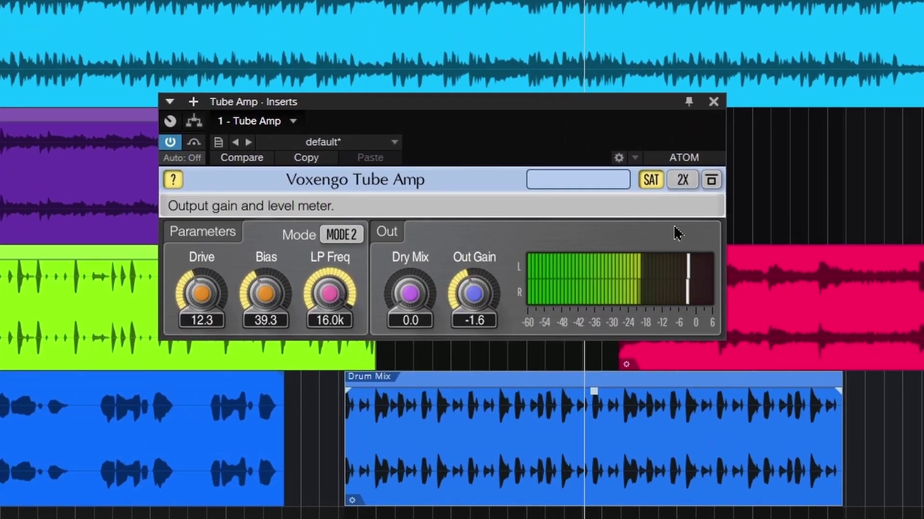
{"action": "left_click_drag", "start_coordinate": [202, 294], "coordinate": [202, 283]}
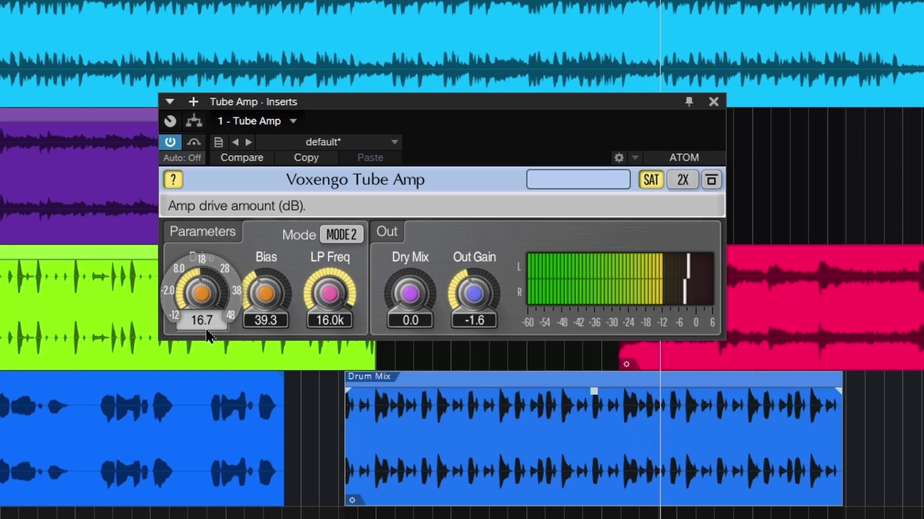
- Compare the drums with Tube Amp bypassed and active, and set Drive to 23.2 and Bias to 43.4
{"action": "left_click", "coordinate": [171, 142]}
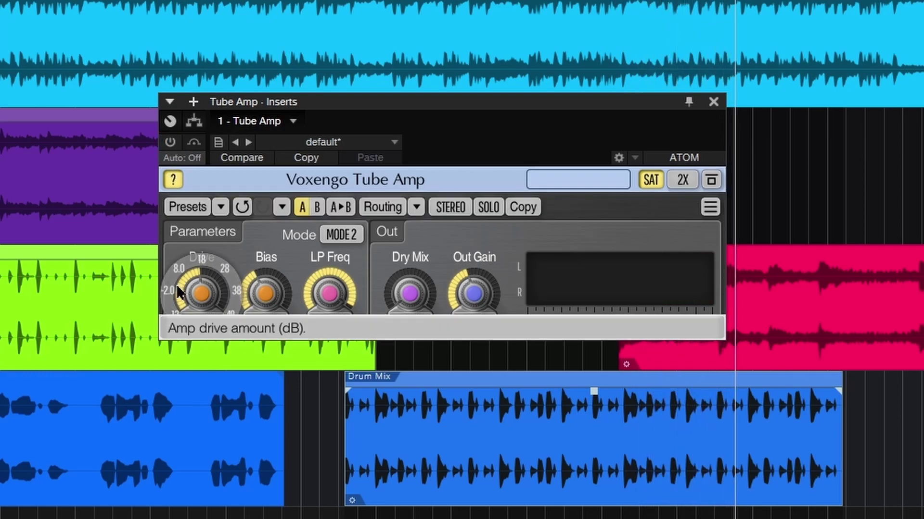
{"action": "left_click", "coordinate": [170, 142]}
{"action": "left_click_drag", "start_coordinate": [201, 293], "coordinate": [204, 294]}
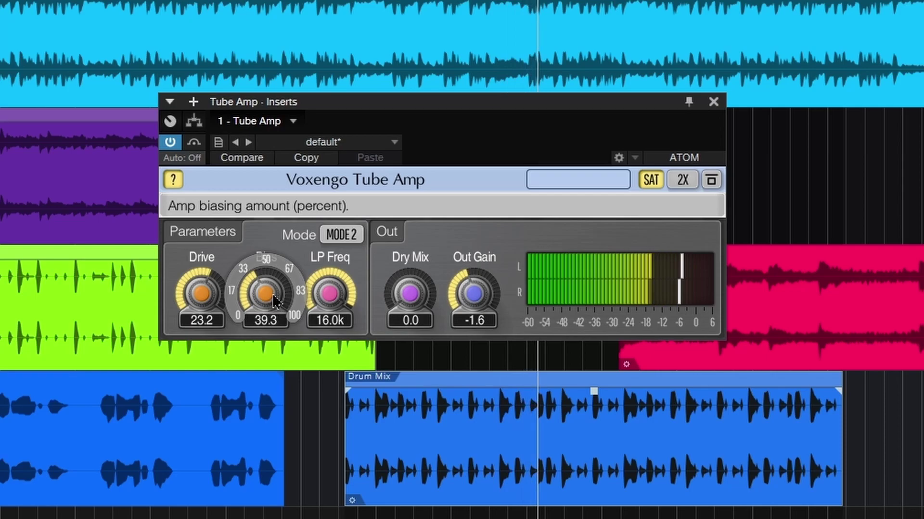
{"action": "left_click_drag", "start_coordinate": [275, 302], "coordinate": [275, 294]}
- Play the VEC3 Special Sounds 003 clip with Tube Amp bypassed and reactivate the plugin during playback
{"action": "left_click_drag", "start_coordinate": [639, 102], "coordinate": [556, 87]}
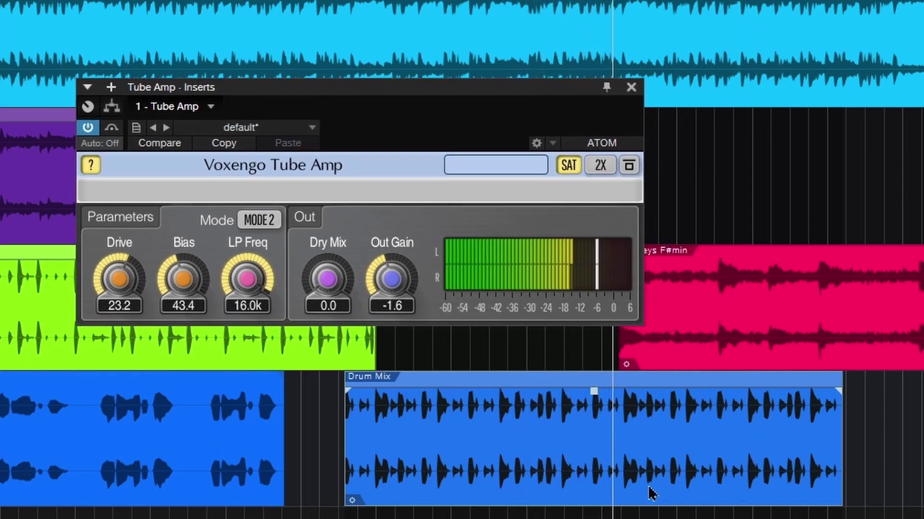
{"action": "scroll", "coordinate": [596, 493], "scroll_direction": "right", "scroll_amount": 7}
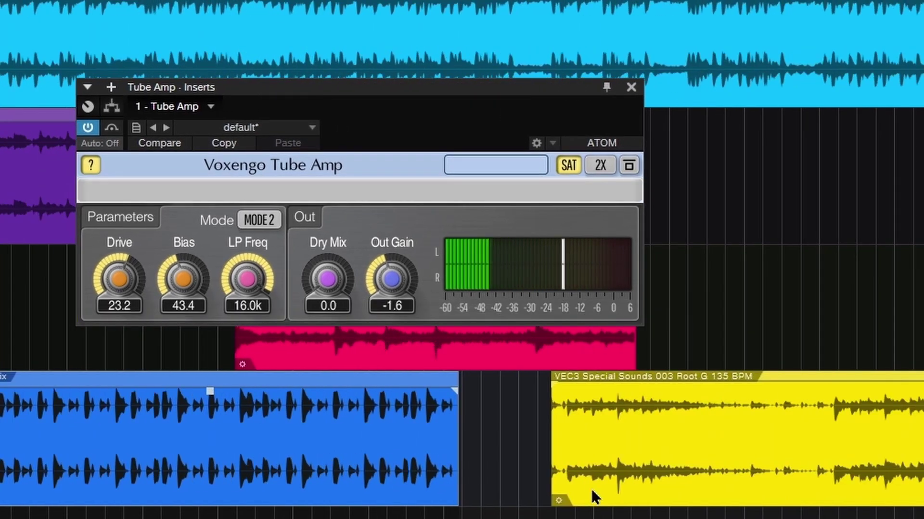
{"action": "left_click", "coordinate": [690, 451]}
{"action": "scroll", "coordinate": [693, 454], "scroll_direction": "right", "scroll_amount": 5}
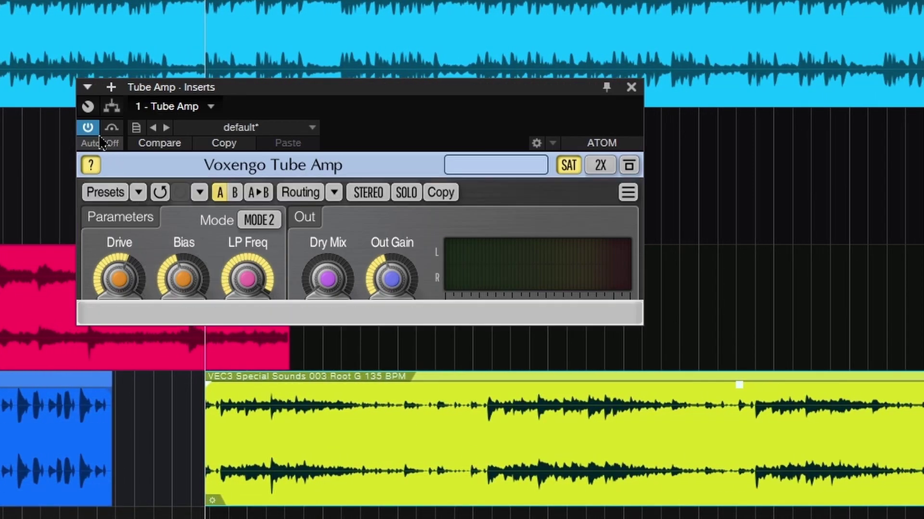
{"action": "left_click", "coordinate": [88, 129]}
{"action": "key", "text": "space"}
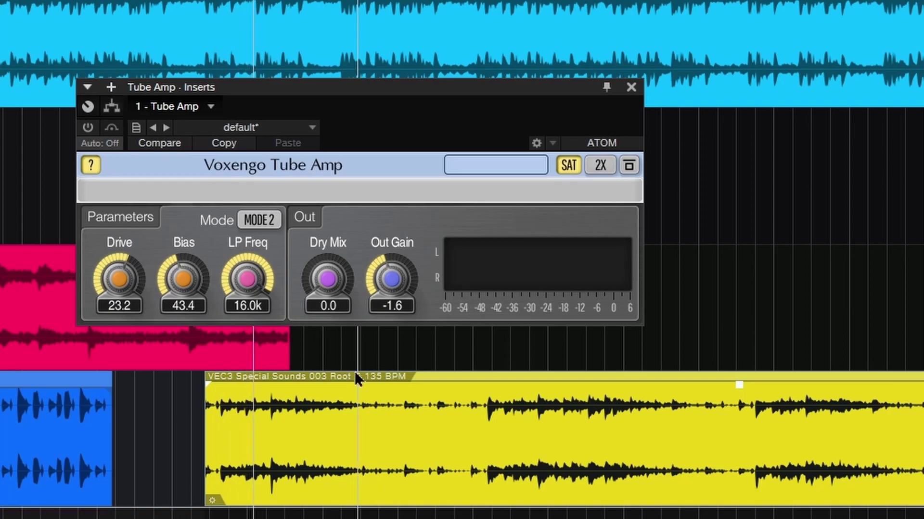
{"action": "left_click", "coordinate": [87, 128]}
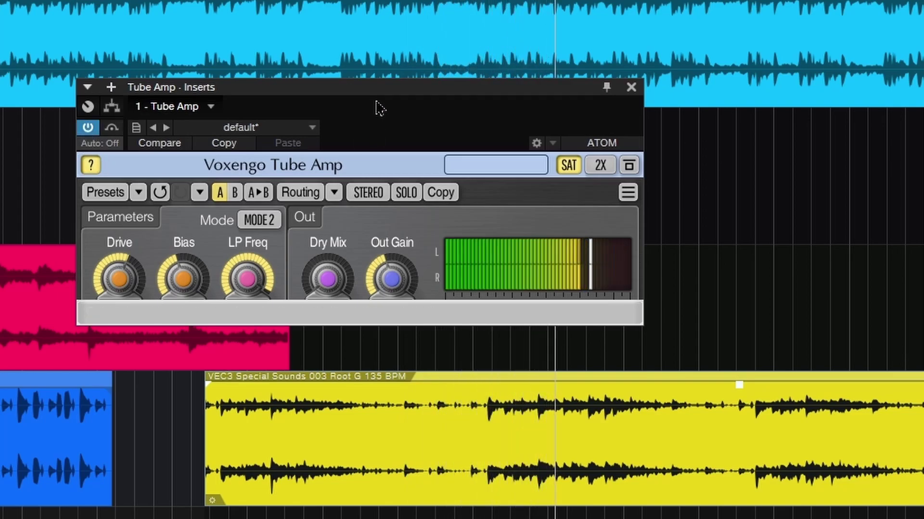
- Set Tube Amp's Out Gain to -3.6, Drive to 23.2, Bias to 62.5 and LP Freq to 20.0k for this clip
{"action": "left_click_drag", "start_coordinate": [376, 105], "coordinate": [364, 86]}
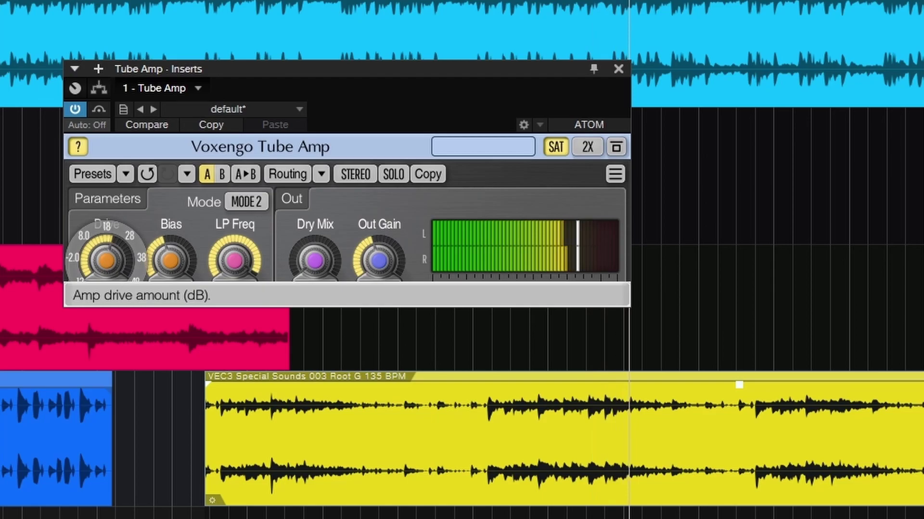
{"action": "left_click_drag", "start_coordinate": [379, 260], "coordinate": [379, 273]}
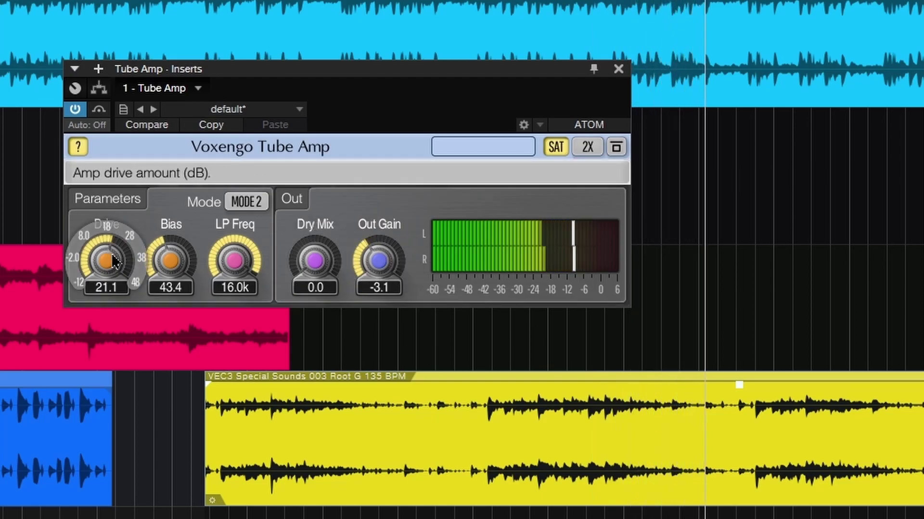
{"action": "left_click_drag", "start_coordinate": [112, 256], "coordinate": [111, 253]}
{"action": "left_click_drag", "start_coordinate": [379, 261], "coordinate": [379, 264]}
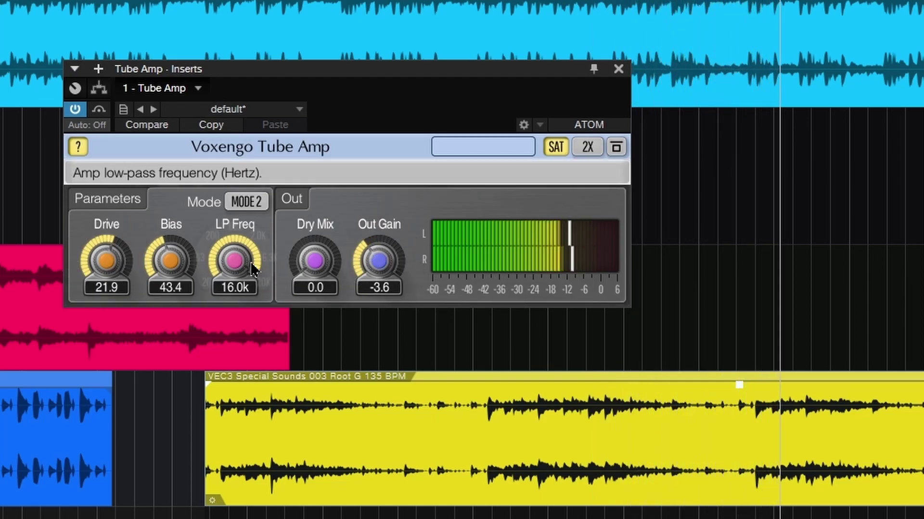
{"action": "left_click_drag", "start_coordinate": [234, 262], "coordinate": [213, 248]}
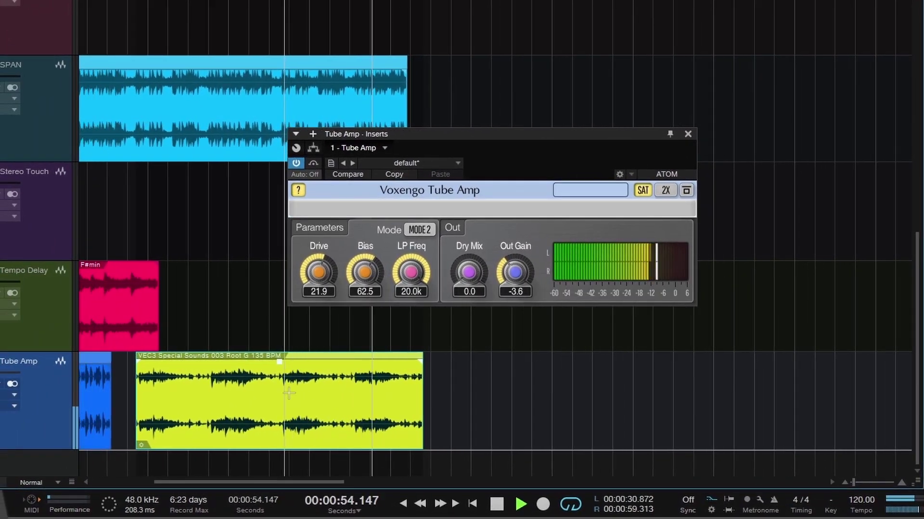
{"action": "left_click_drag", "start_coordinate": [318, 272], "coordinate": [319, 278]}
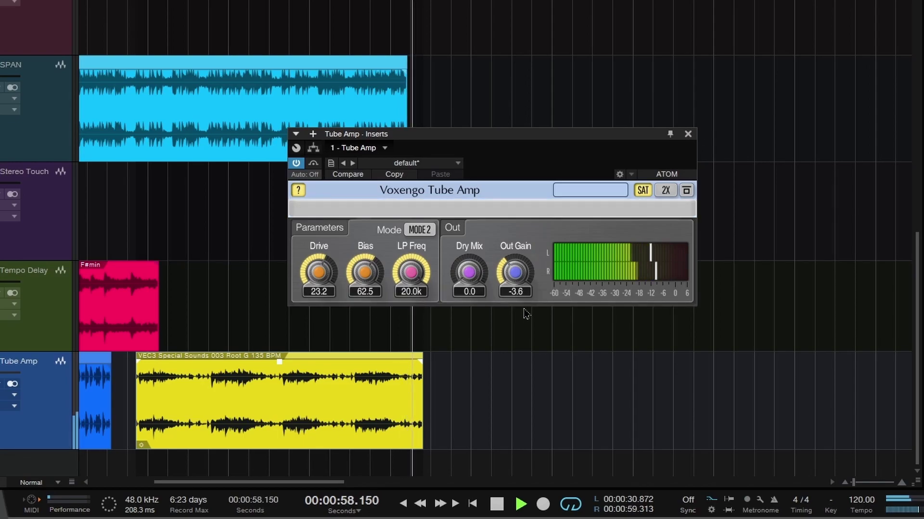
- Change Tube Amp's interface colour scheme to GREEN and close its settings
{"action": "left_click", "coordinate": [686, 212]}
{"action": "left_click", "coordinate": [677, 290]}
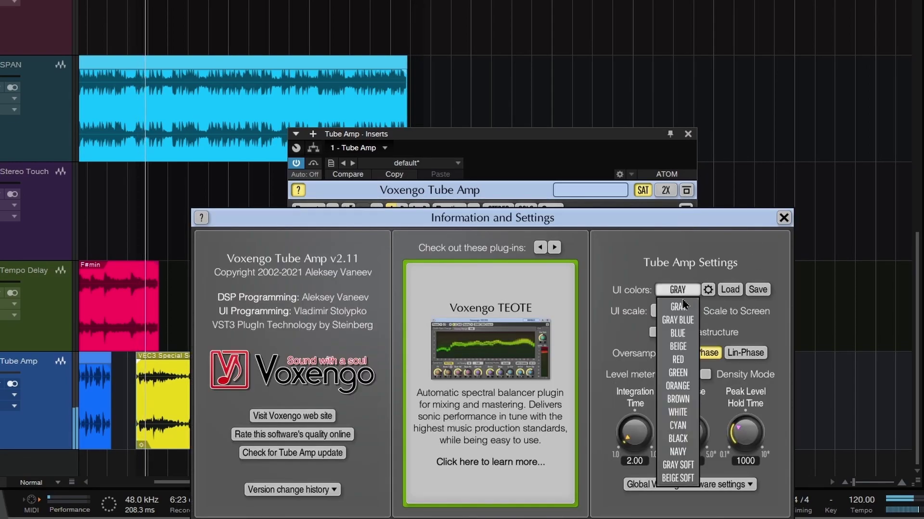
{"action": "left_click", "coordinate": [677, 374]}
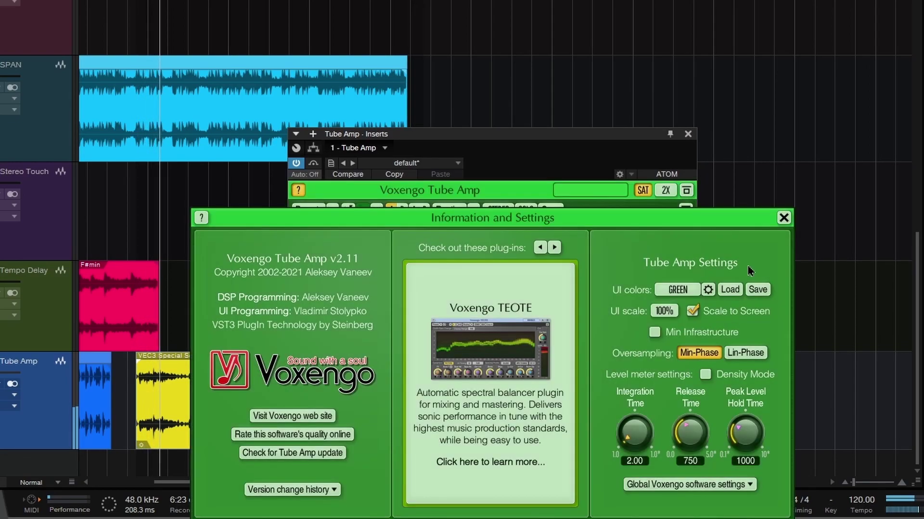
{"action": "left_click", "coordinate": [784, 218]}
- Set Tube Amp's oversampling to 4X and move the plugin window clear of the clip on its track
{"action": "left_click_drag", "start_coordinate": [545, 138], "coordinate": [668, 135]}
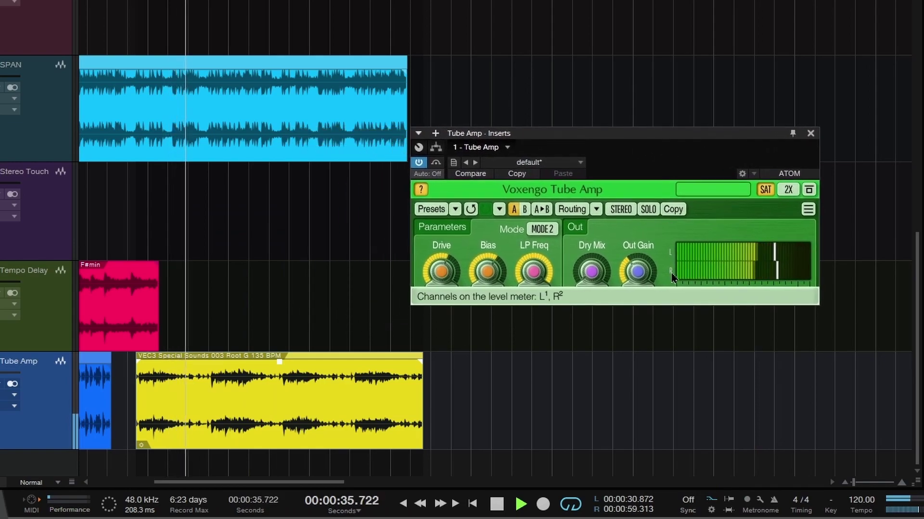
{"action": "left_click", "coordinate": [794, 190]}
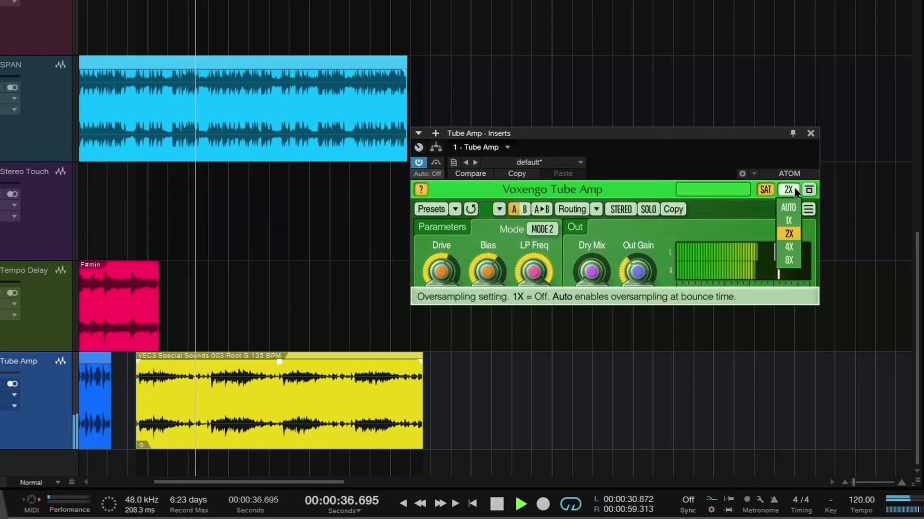
{"action": "left_click", "coordinate": [789, 247]}
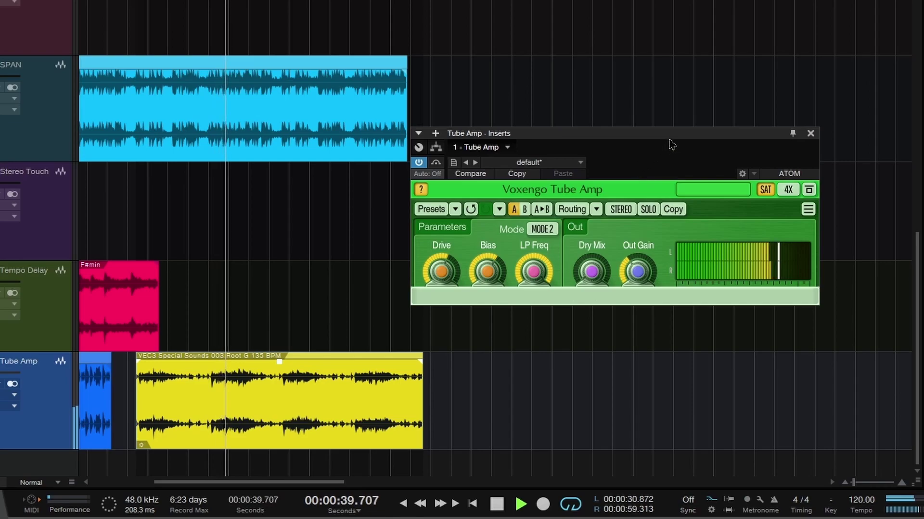
{"action": "left_click_drag", "start_coordinate": [670, 137], "coordinate": [631, 122]}
- Turn off Tube Amp's hint line, lower Drive to 21.1 and stop playback
{"action": "left_click", "coordinate": [383, 174]}
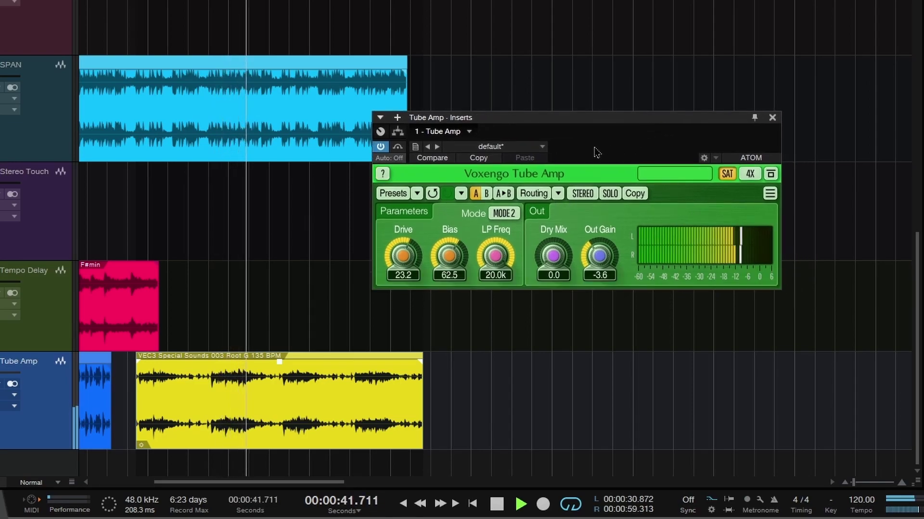
{"action": "left_click_drag", "start_coordinate": [403, 254], "coordinate": [403, 259]}
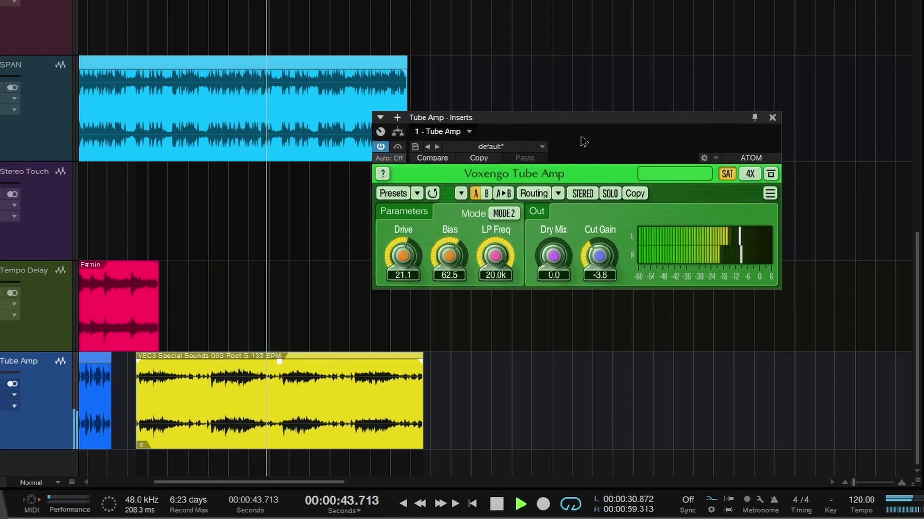
{"action": "key", "text": "space"}
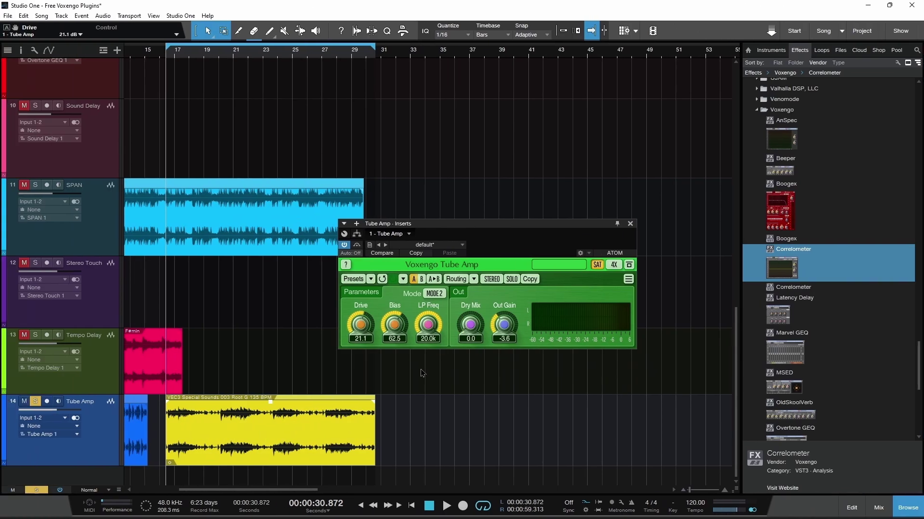
- Look through the Voxengo folder in the effects browser, reviewing every plugin from AnSpec to Tube Amp
{"action": "scroll", "coordinate": [828, 248], "scroll_direction": "down", "scroll_amount": 5}
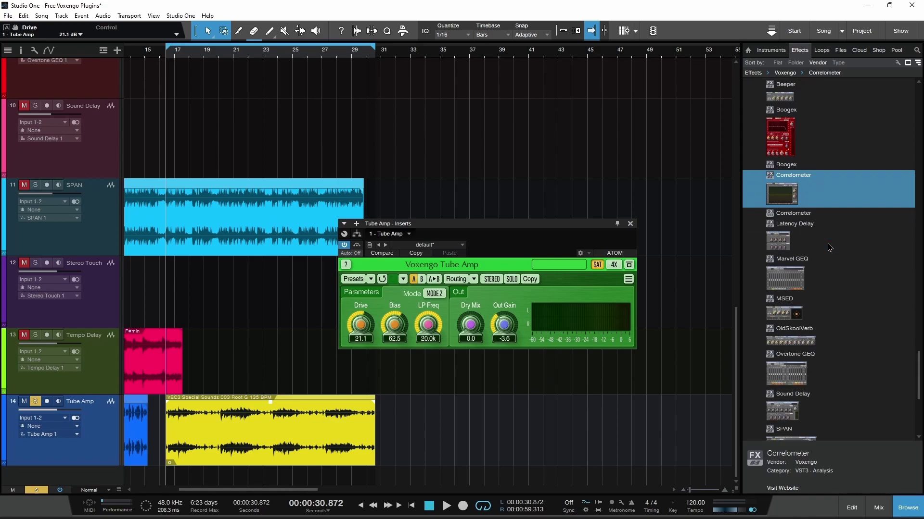
{"action": "scroll", "coordinate": [828, 247], "scroll_direction": "down", "scroll_amount": 1}
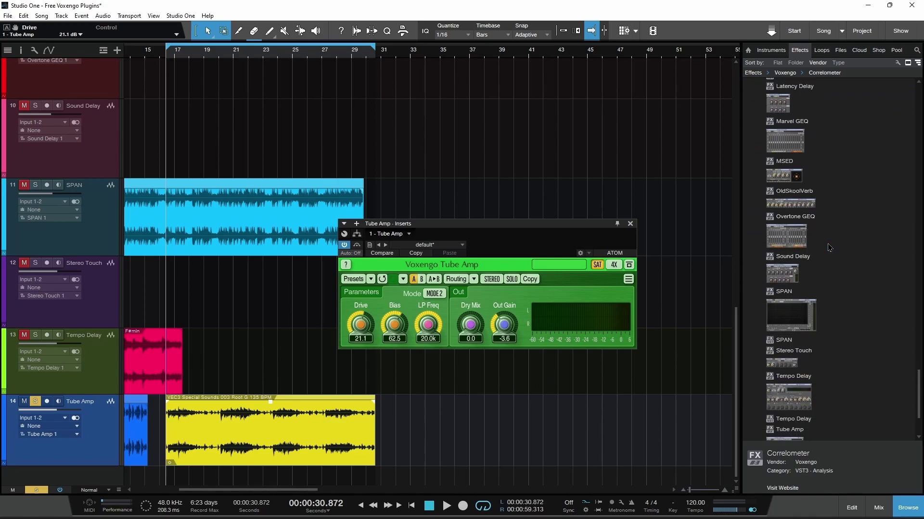
{"action": "scroll", "coordinate": [828, 248], "scroll_direction": "up", "scroll_amount": 1}
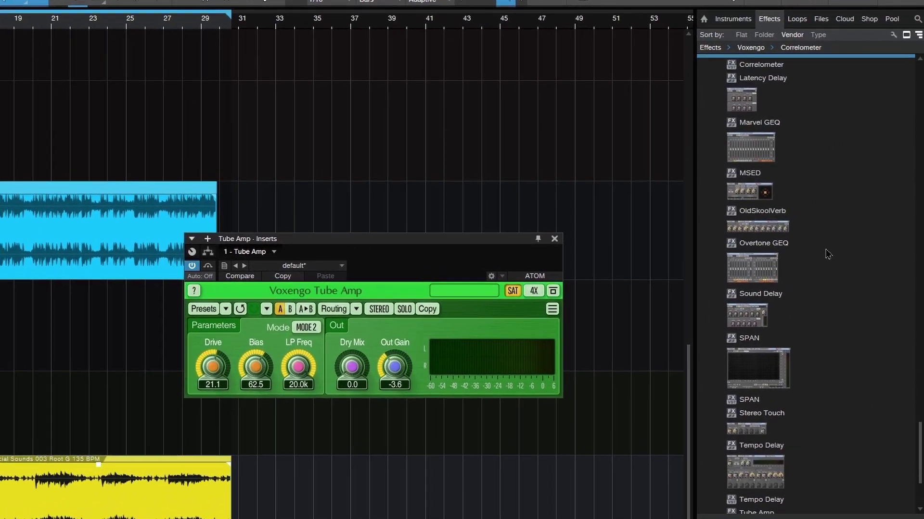
{"action": "scroll", "coordinate": [842, 233], "scroll_direction": "down", "scroll_amount": 3}
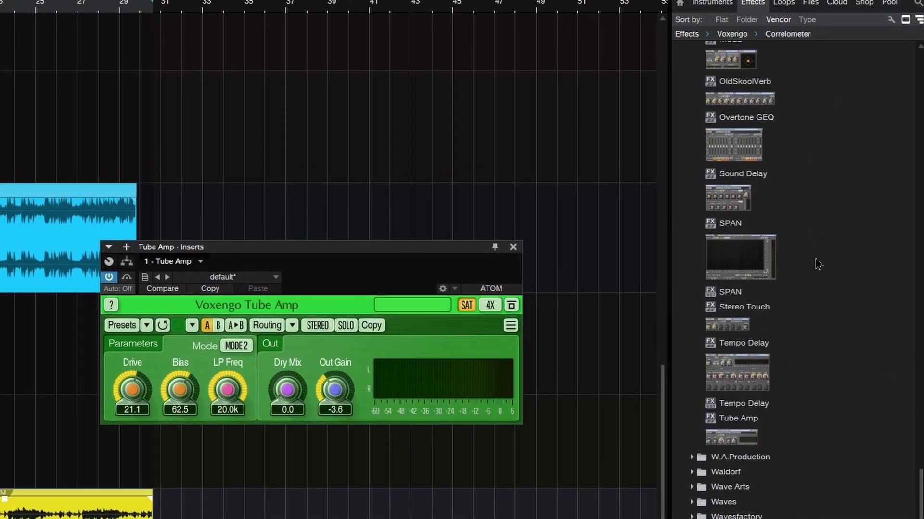
{"action": "scroll", "coordinate": [818, 264], "scroll_direction": "up", "scroll_amount": 10}
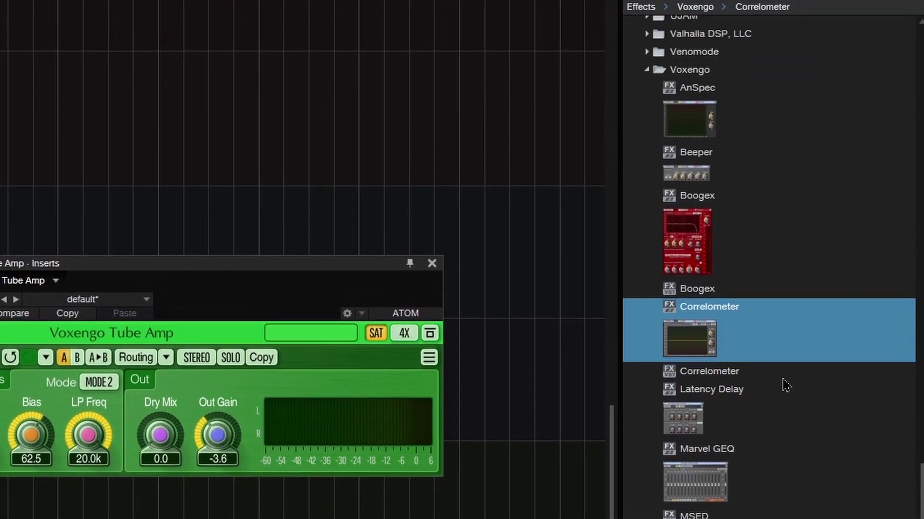
{"action": "scroll", "coordinate": [785, 385], "scroll_direction": "up", "scroll_amount": 2}
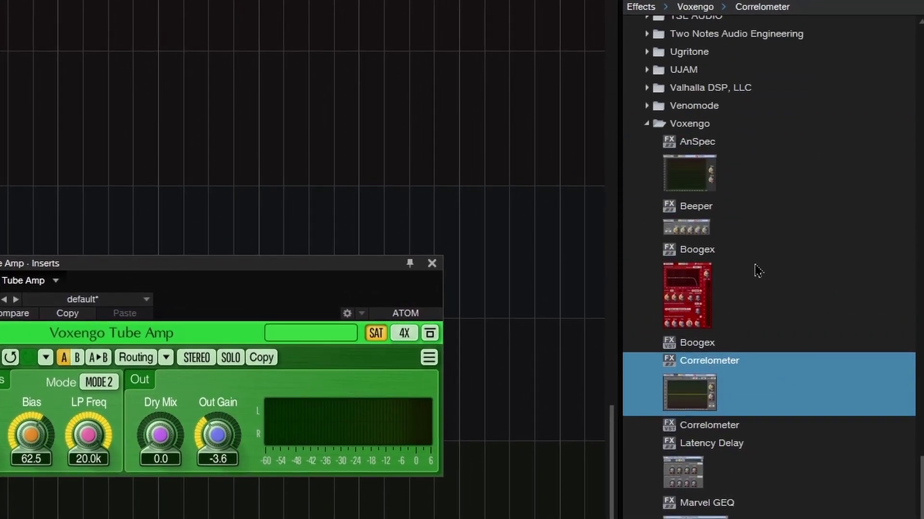
{"action": "scroll", "coordinate": [758, 270], "scroll_direction": "down", "scroll_amount": 8}
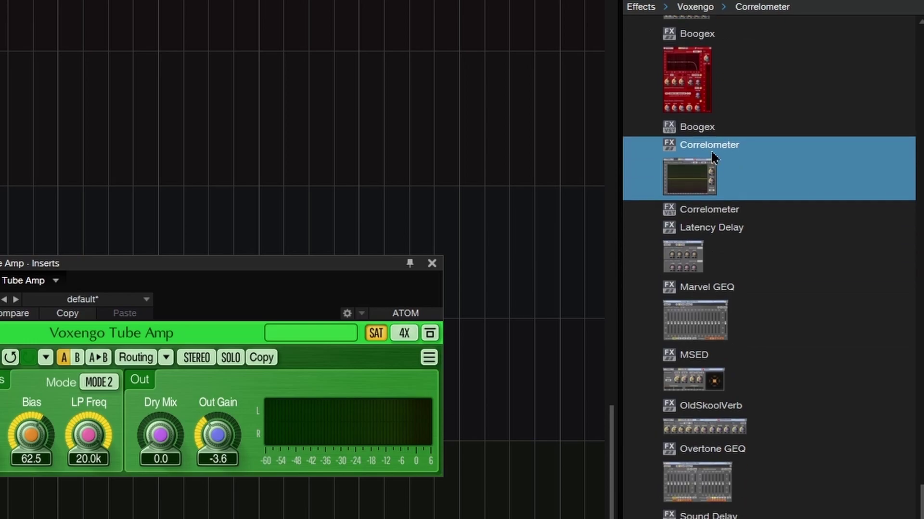
{"action": "scroll", "coordinate": [858, 371], "scroll_direction": "down", "scroll_amount": 5}
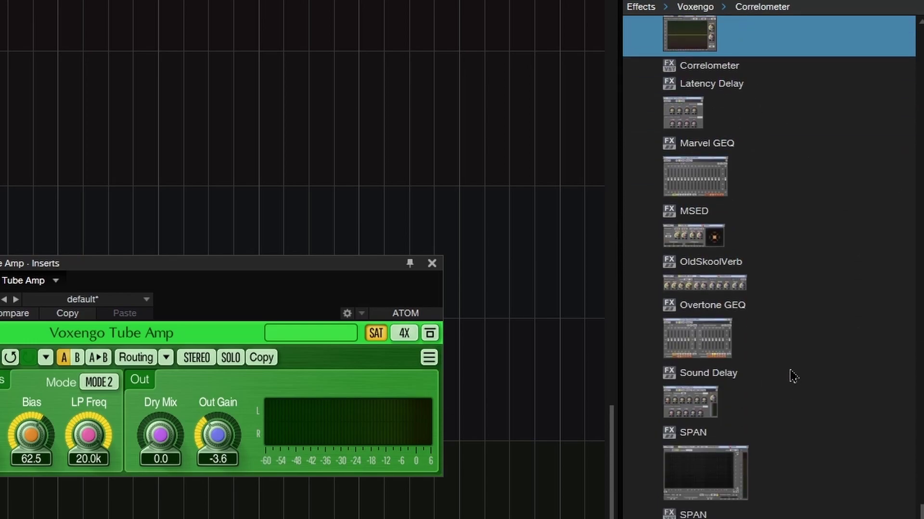
{"action": "scroll", "coordinate": [793, 376], "scroll_direction": "down", "scroll_amount": 8}
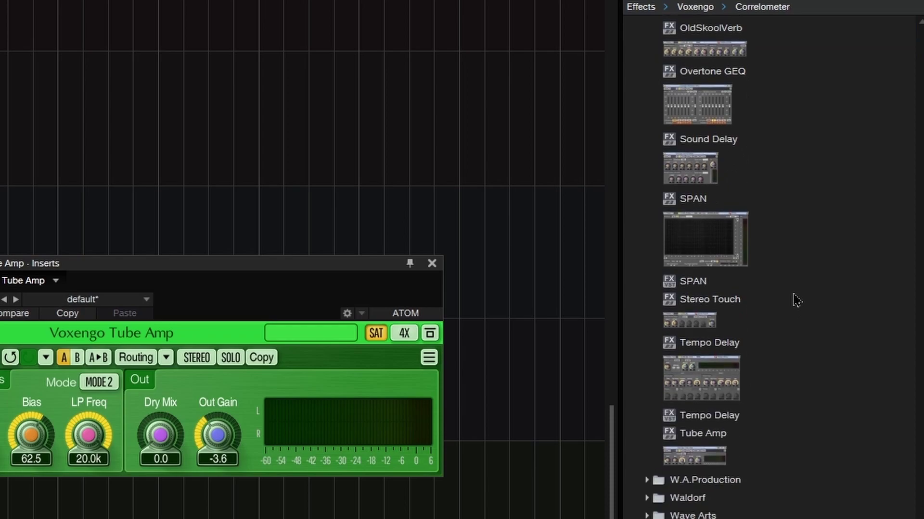
{"action": "scroll", "coordinate": [794, 299], "scroll_direction": "up", "scroll_amount": 4}
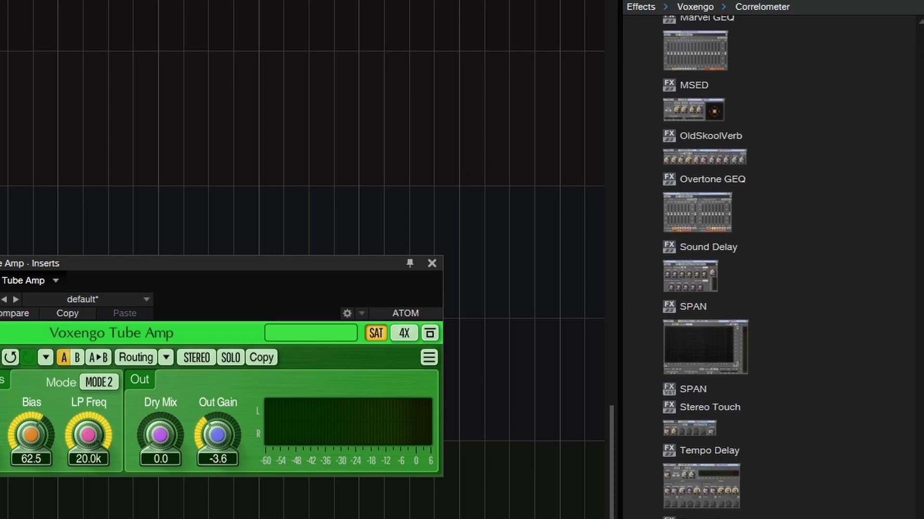
{"action": "scroll", "coordinate": [780, 401], "scroll_direction": "down", "scroll_amount": 1}
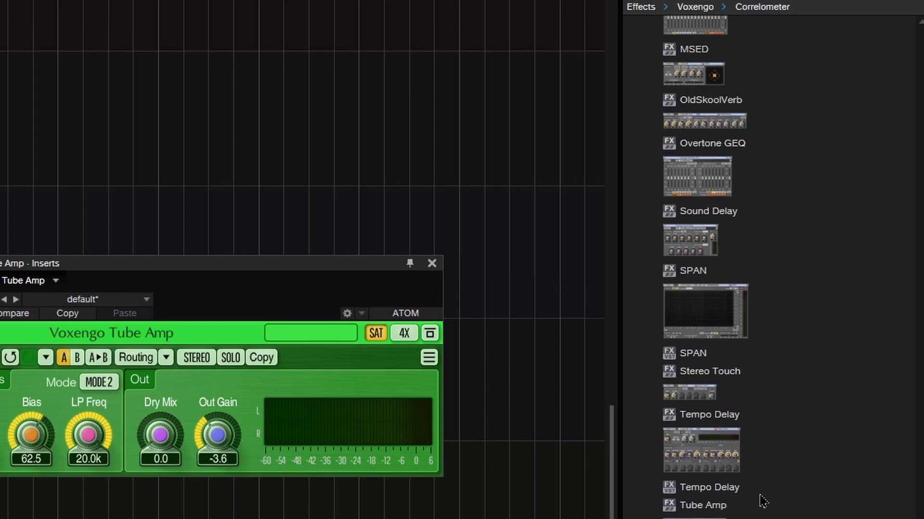
{"action": "scroll", "coordinate": [771, 347], "scroll_direction": "up", "scroll_amount": 8}
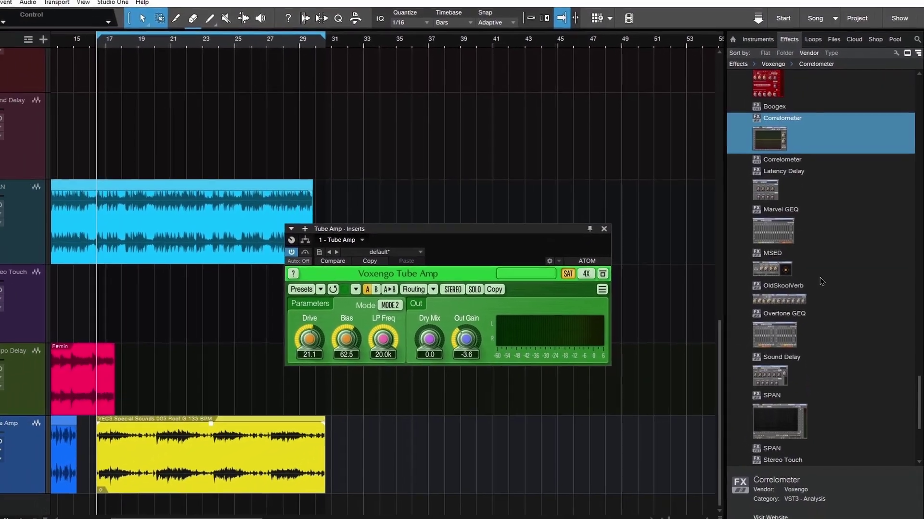
{"action": "scroll", "coordinate": [820, 278], "scroll_direction": "up", "scroll_amount": 2}
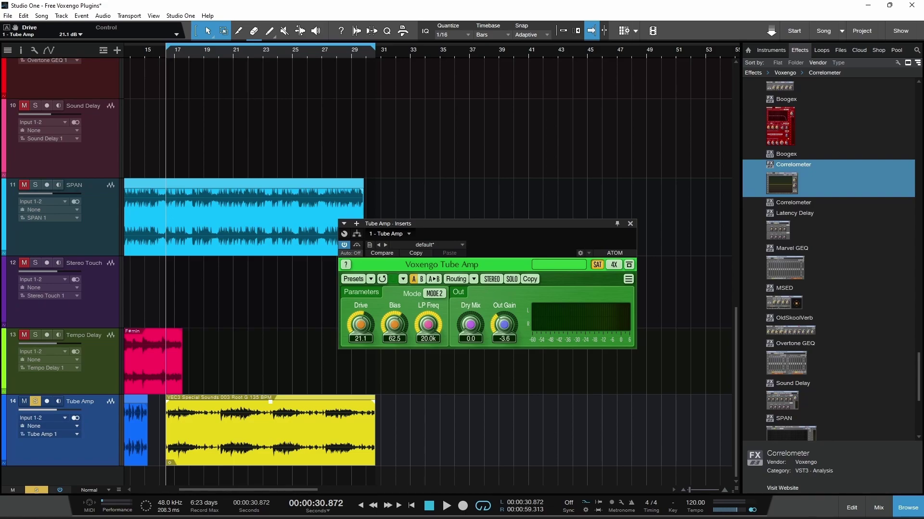
- Switch to Voxengo's free VST plugin download page in the web browser and examine the plugins and their Mac and Windows download options
{"action": "left_click", "coordinate": [483, 509]}
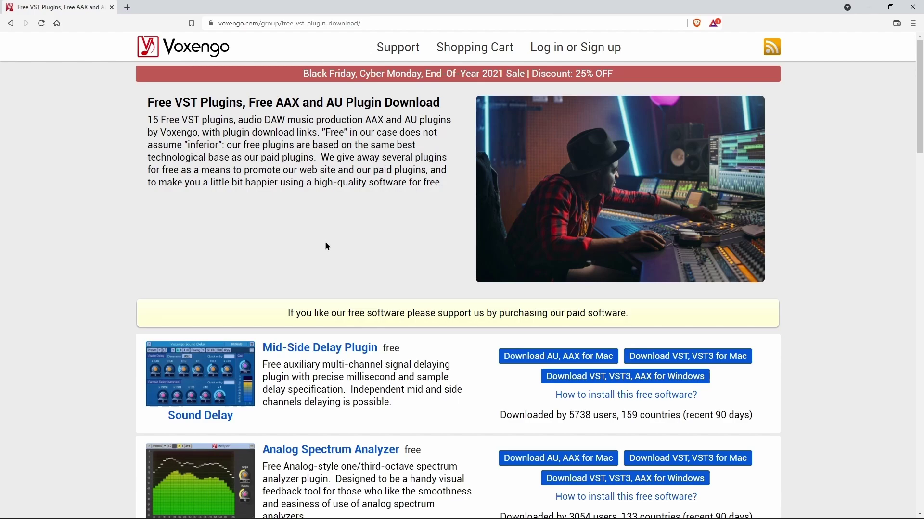
{"action": "scroll", "coordinate": [98, 200], "scroll_direction": "down", "scroll_amount": 5}
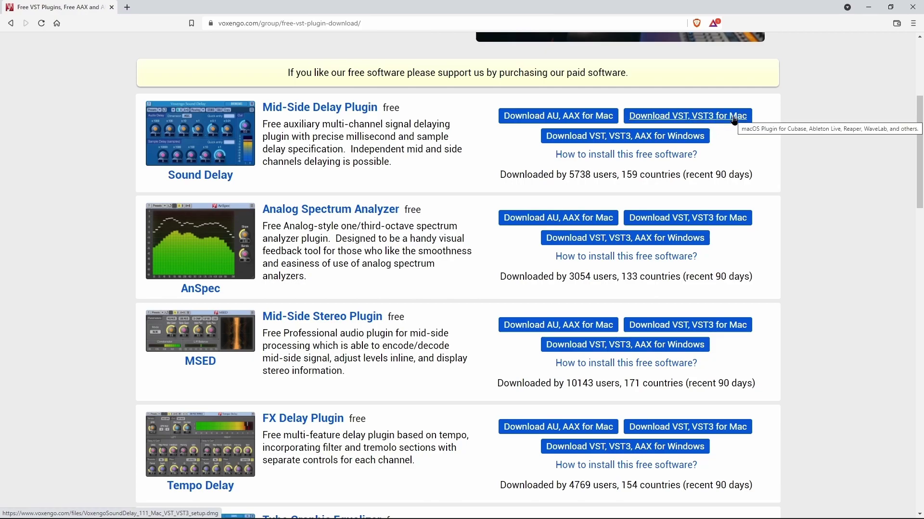
{"action": "scroll", "coordinate": [417, 243], "scroll_direction": "down", "scroll_amount": 20}
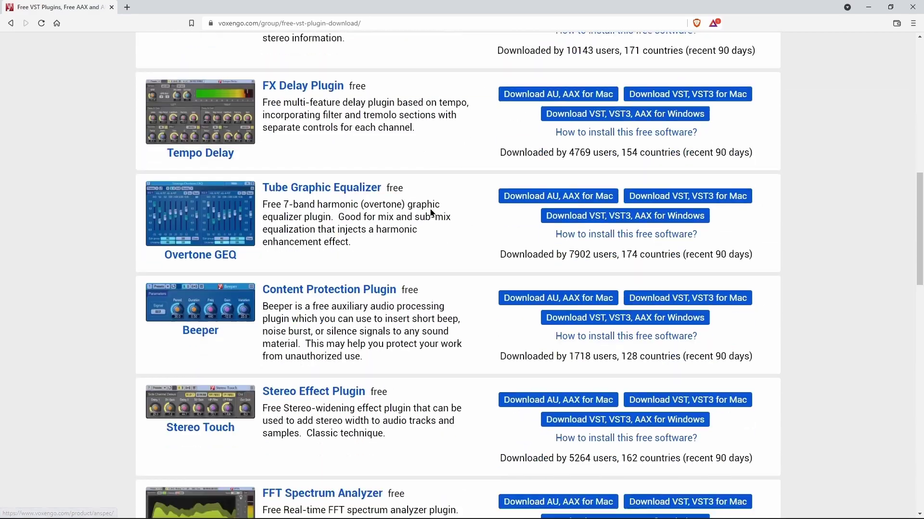
{"action": "scroll", "coordinate": [417, 243], "scroll_direction": "down", "scroll_amount": 5}
{"action": "scroll", "coordinate": [417, 243], "scroll_direction": "up", "scroll_amount": 20}
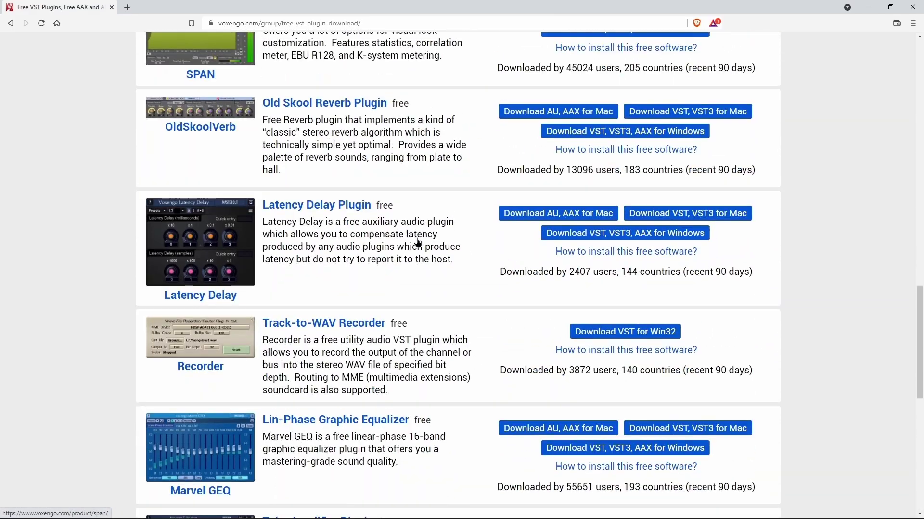
{"action": "scroll", "coordinate": [418, 241], "scroll_direction": "up", "scroll_amount": 3}
{"action": "scroll", "coordinate": [417, 242], "scroll_direction": "down", "scroll_amount": 3}
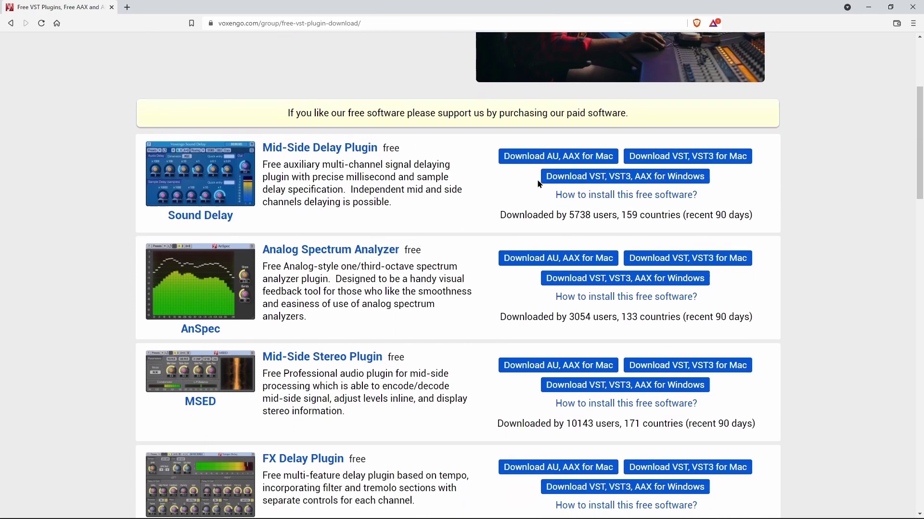
{"action": "scroll", "coordinate": [347, 242], "scroll_direction": "down", "scroll_amount": 3}
{"action": "scroll", "coordinate": [349, 247], "scroll_direction": "up", "scroll_amount": 2}
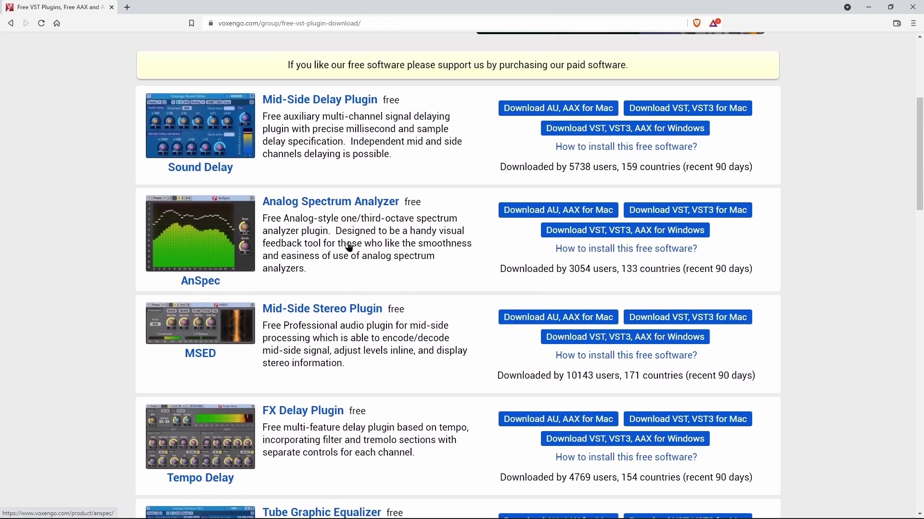
- Review the free plugin listings through to Correlometer and the compatibility information, and return to the Studio One song
{"action": "scroll", "coordinate": [371, 206], "scroll_direction": "down", "scroll_amount": 3}
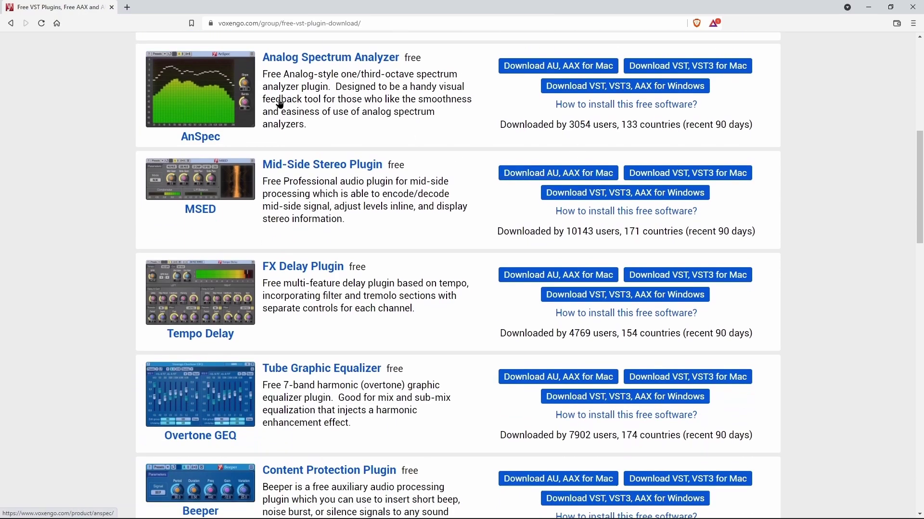
{"action": "scroll", "coordinate": [448, 218], "scroll_direction": "down", "scroll_amount": 6}
{"action": "scroll", "coordinate": [449, 218], "scroll_direction": "down", "scroll_amount": 9}
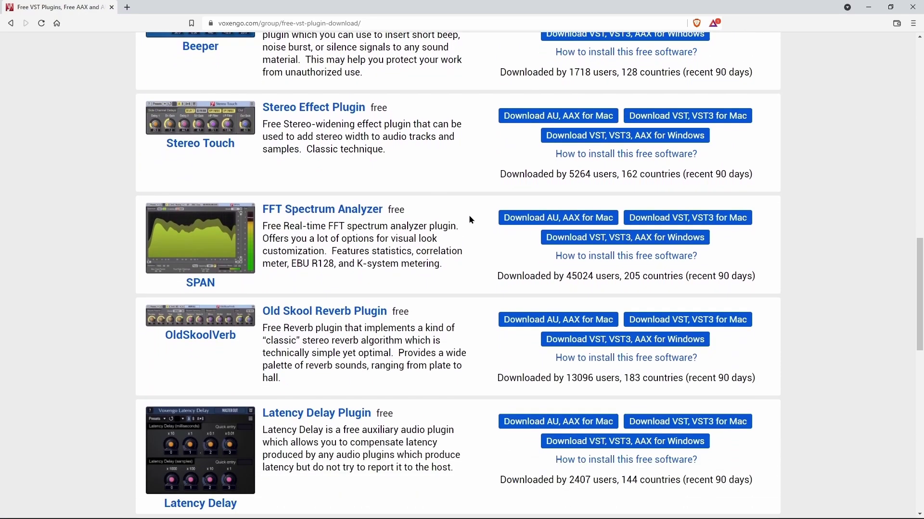
{"action": "scroll", "coordinate": [444, 136], "scroll_direction": "down", "scroll_amount": 9}
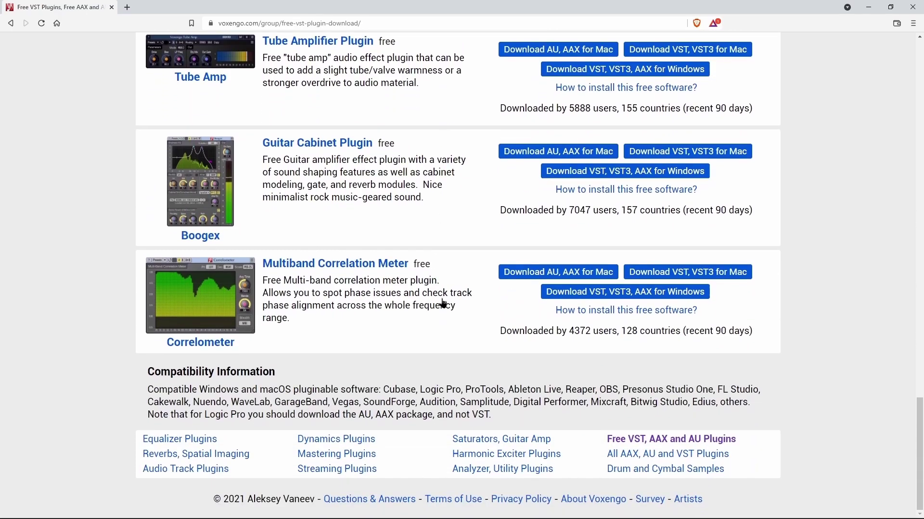
{"action": "scroll", "coordinate": [443, 302], "scroll_direction": "up", "scroll_amount": 20}
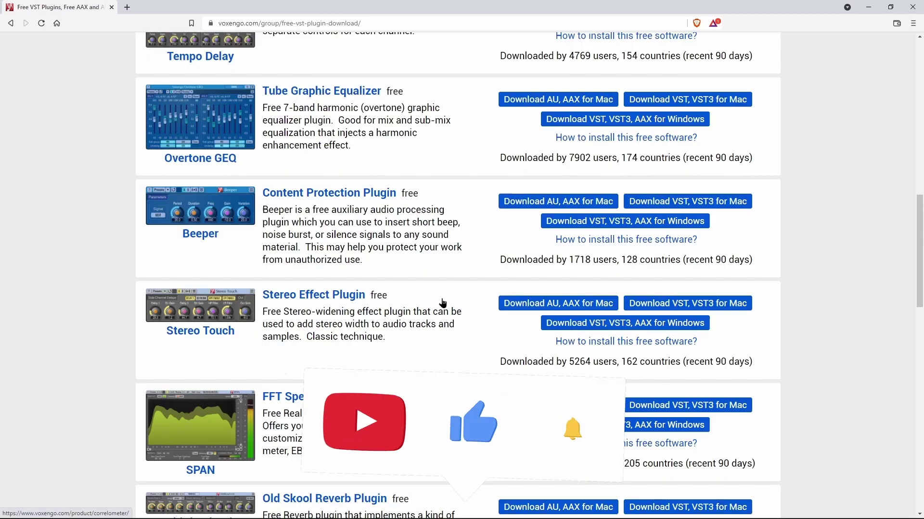
{"action": "scroll", "coordinate": [442, 300], "scroll_direction": "down", "scroll_amount": 6}
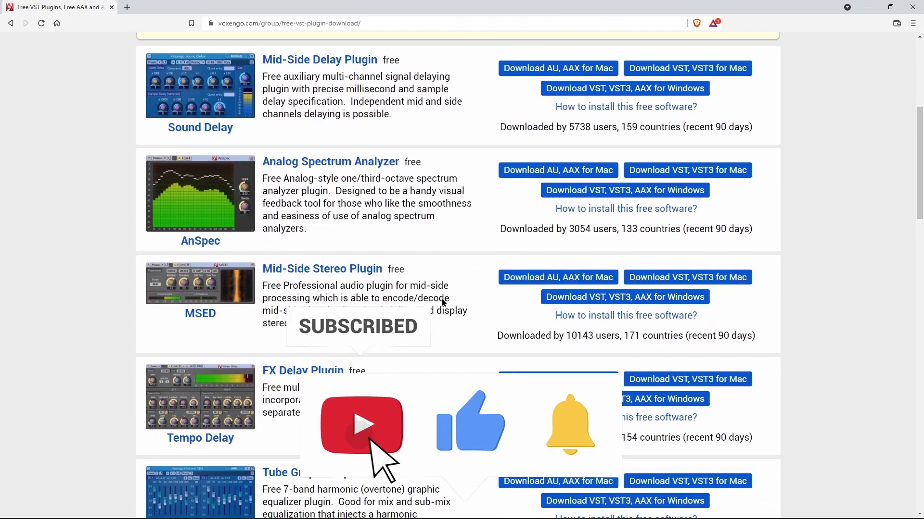
{"action": "scroll", "coordinate": [442, 299], "scroll_direction": "up", "scroll_amount": 7}
{"action": "left_click", "coordinate": [868, 7]}
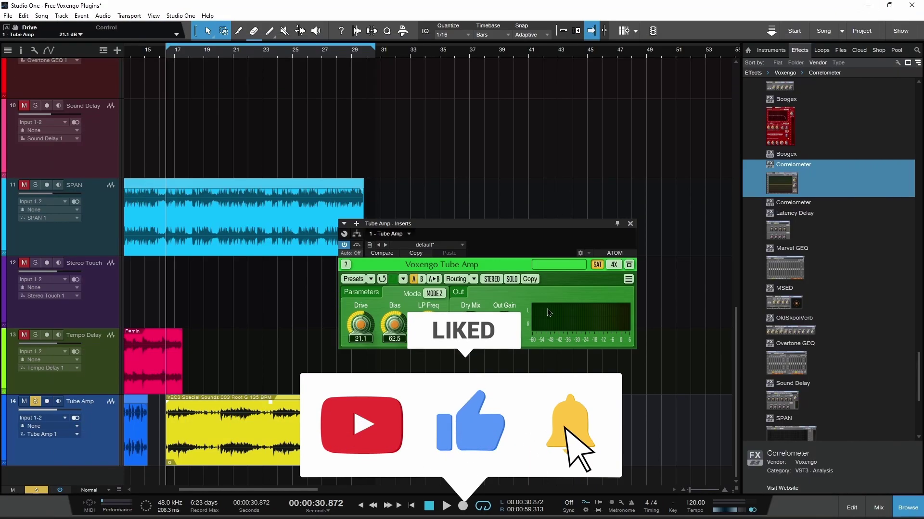